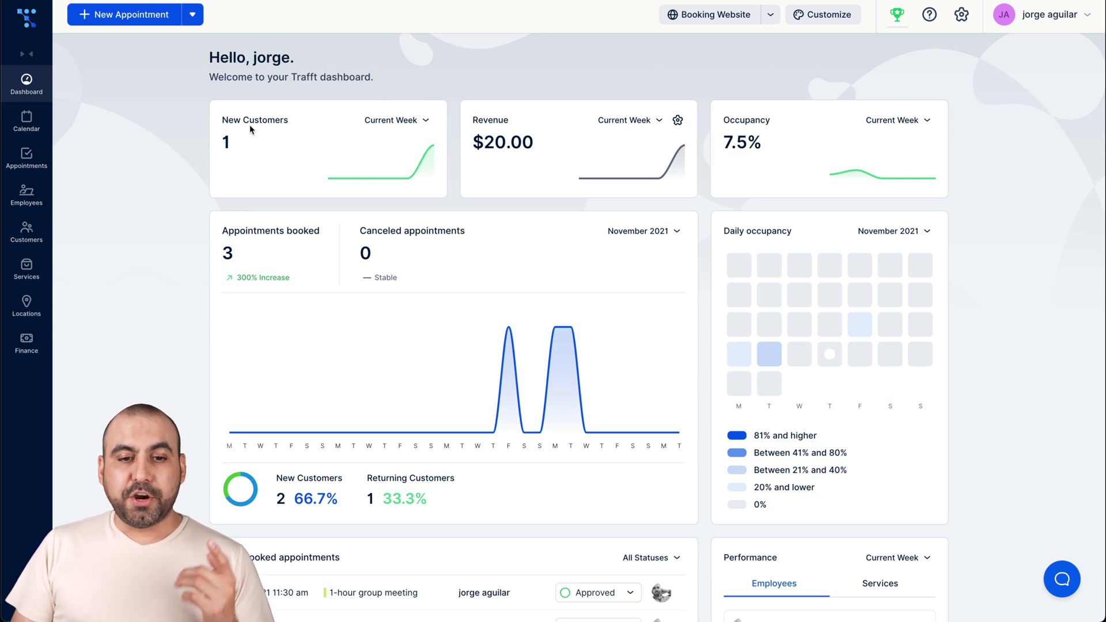
Keep New Customers at Current Week and switch the Performance panel to per-service statistics
left_click(401, 121)
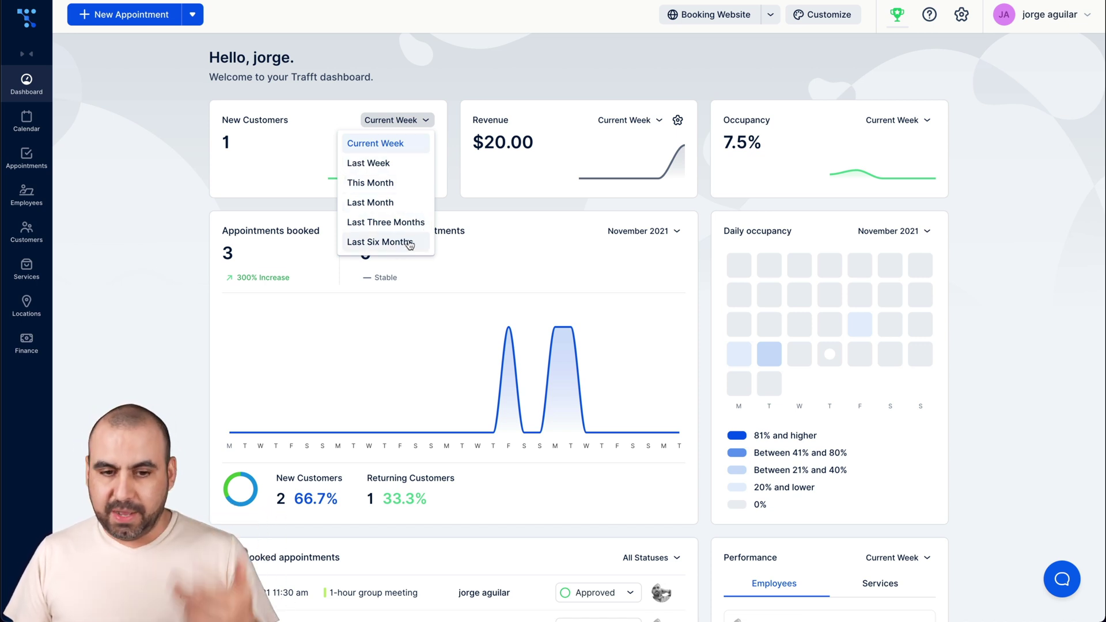
left_click(295, 209)
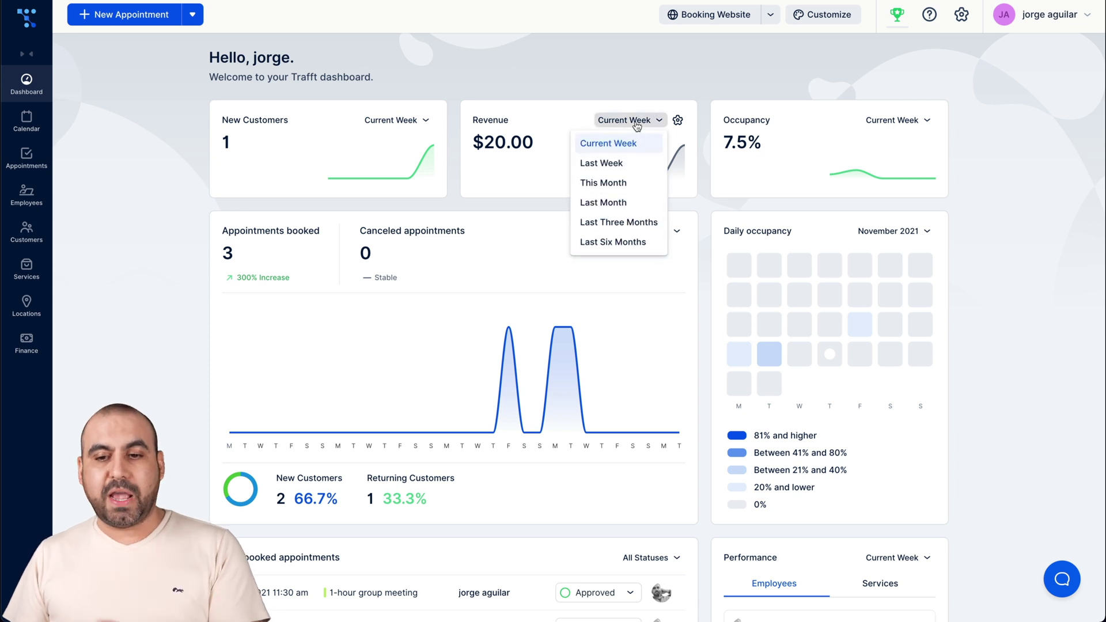
scroll(544, 228, "down", 1)
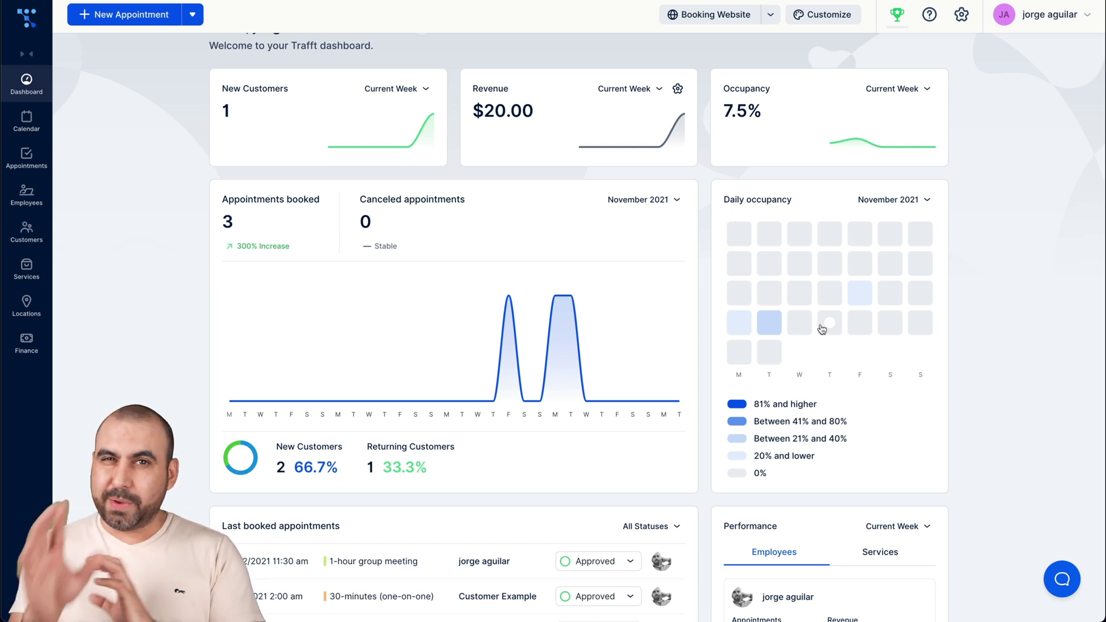
scroll(822, 329, "down", 4)
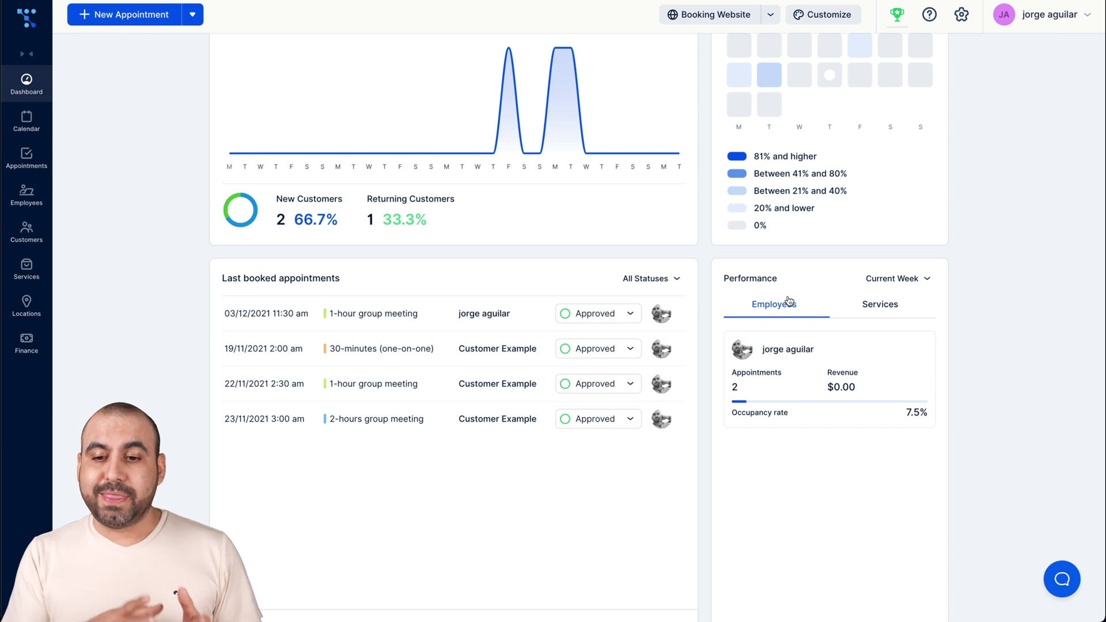
left_click(879, 303)
scroll(850, 479, "down", 1)
scroll(850, 478, "down", 1)
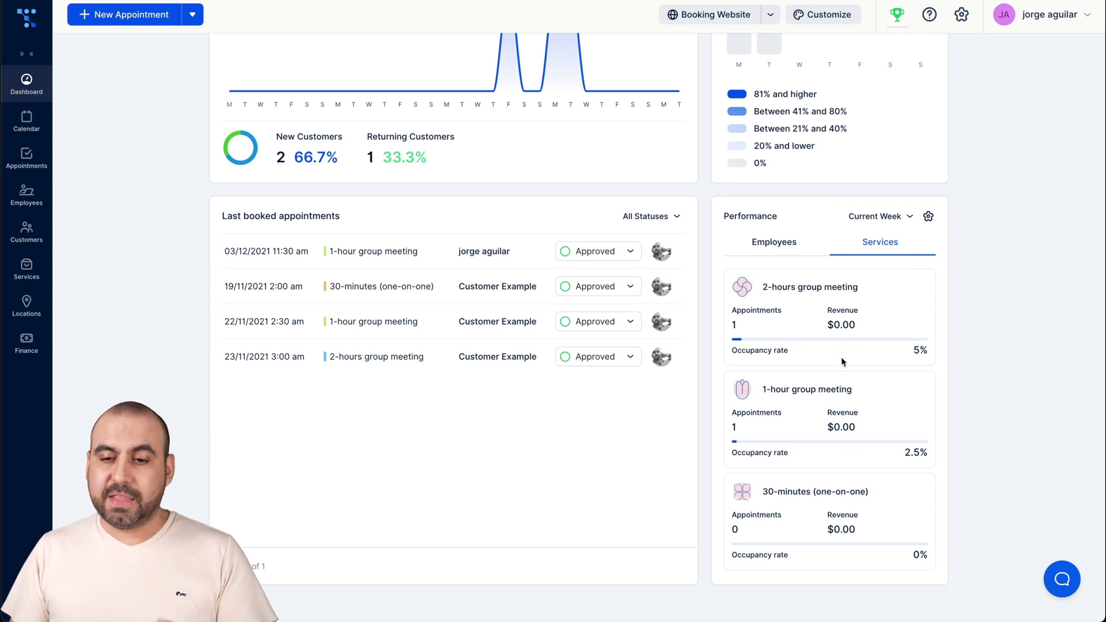
scroll(841, 357, "up", 5)
scroll(842, 358, "up", 2)
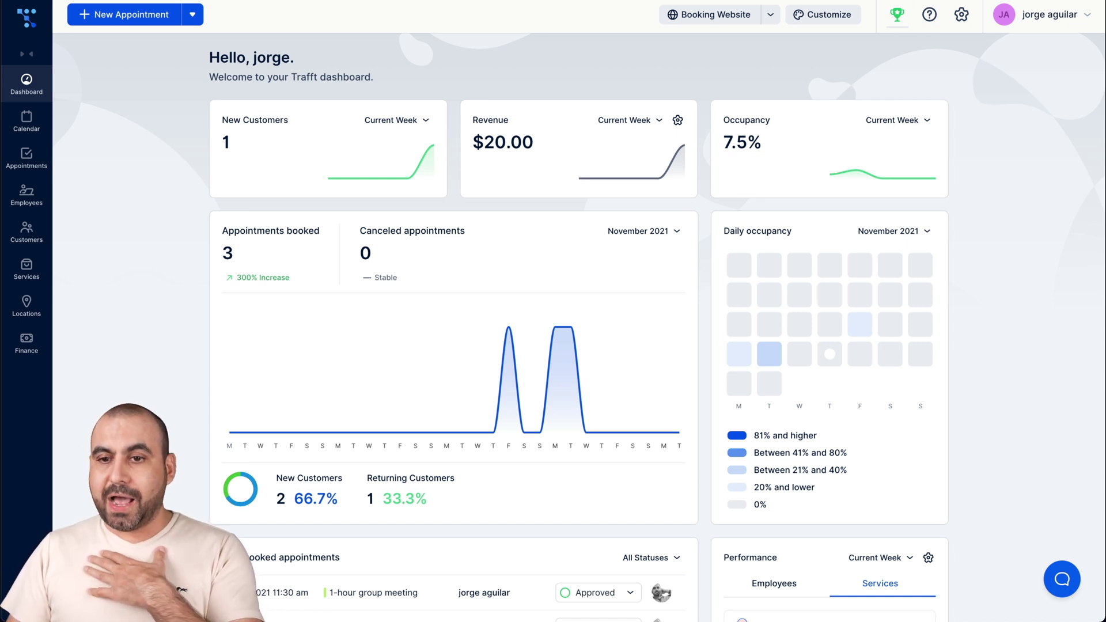
Select the booking website address in its popup, then open the public booking website
left_click(770, 15)
left_click_drag(718, 65, 766, 65)
triple_click(698, 62)
left_click(565, 61)
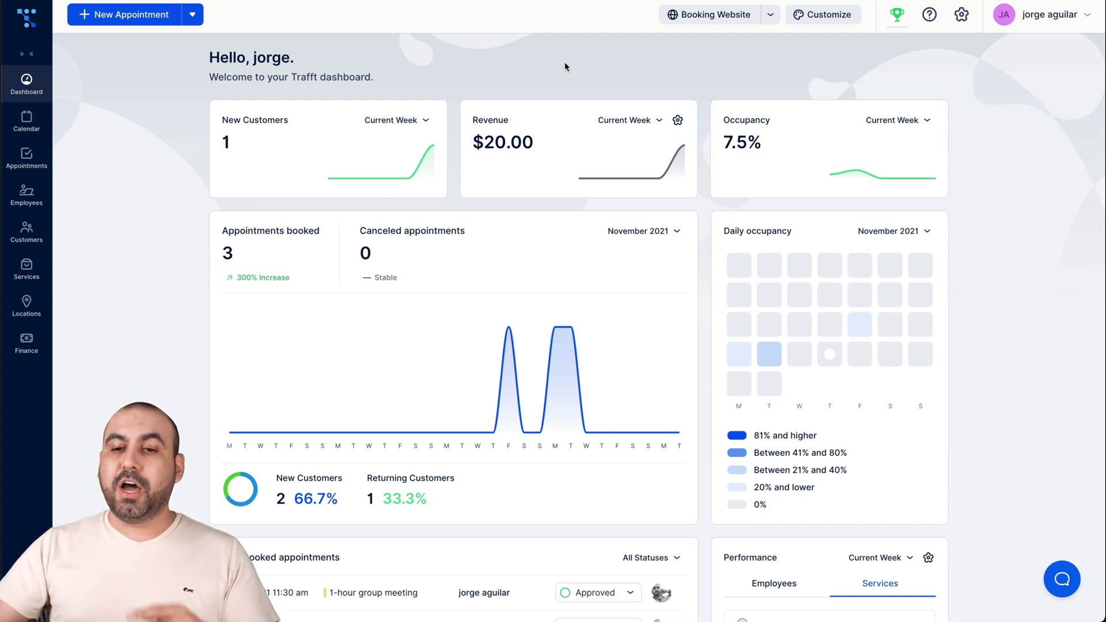
left_click(708, 15)
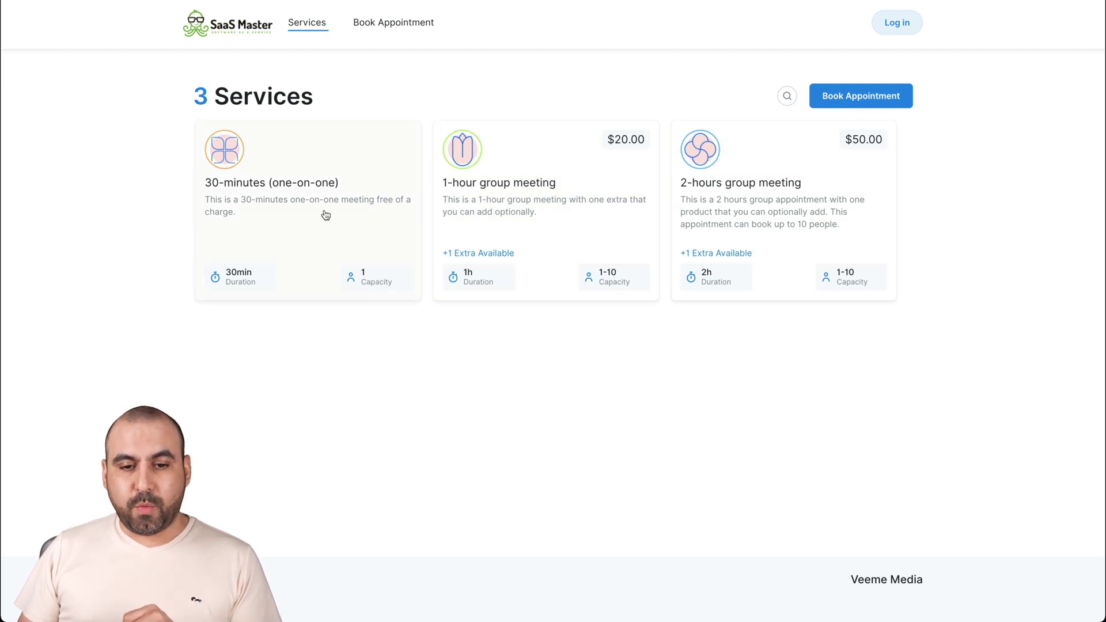
Open the 1-hour group meeting details and scroll through its description
left_click(547, 193)
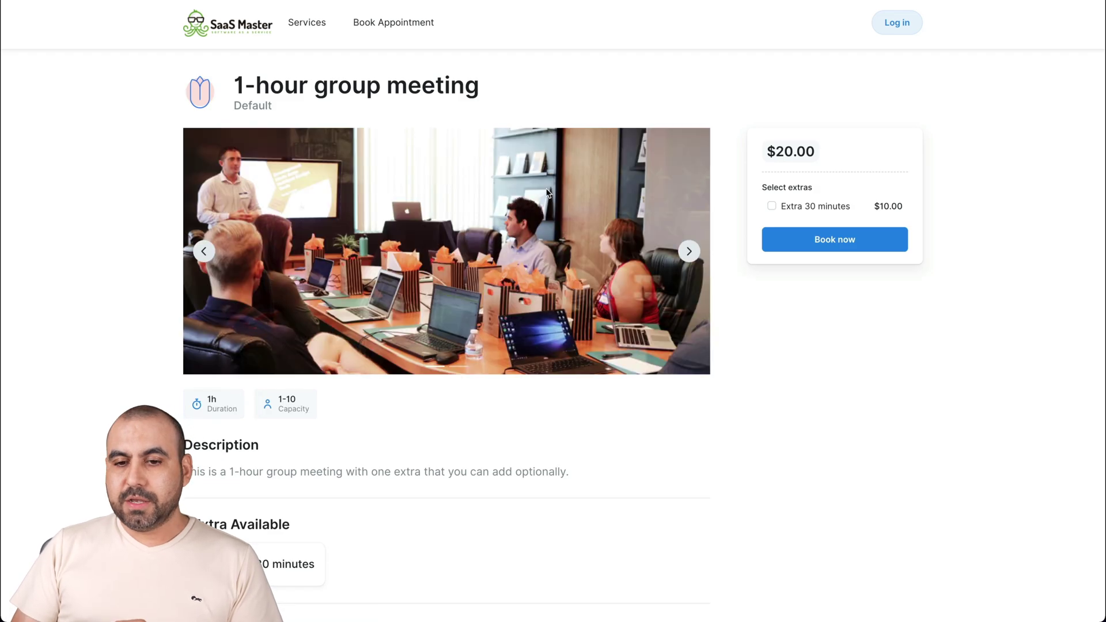
scroll(586, 226, "down", 2)
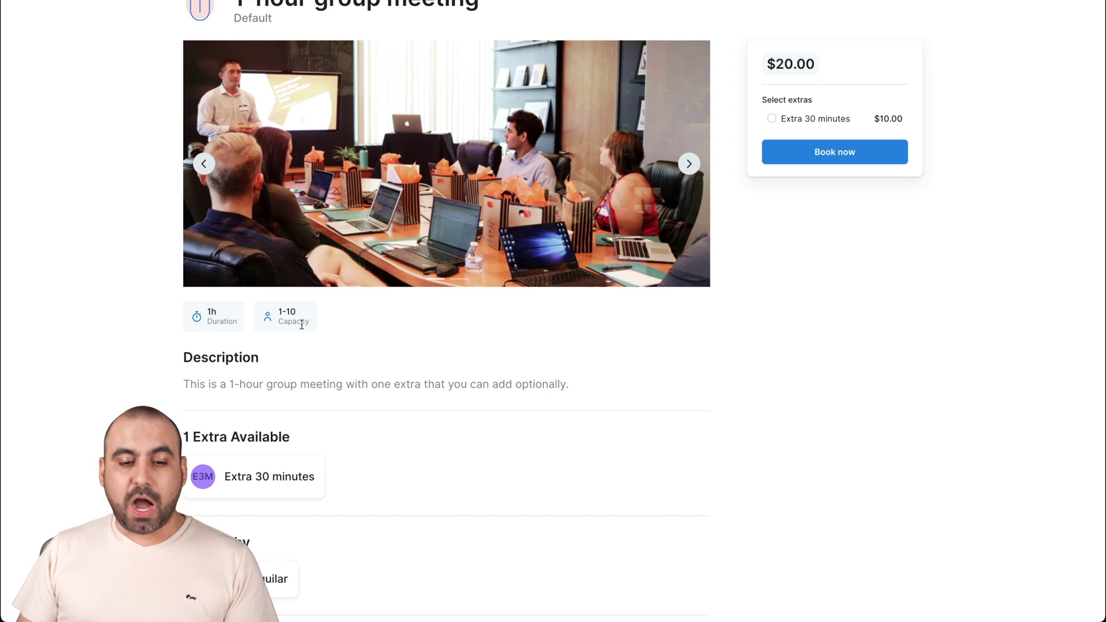
scroll(312, 334, "down", 3)
scroll(317, 358, "down", 1)
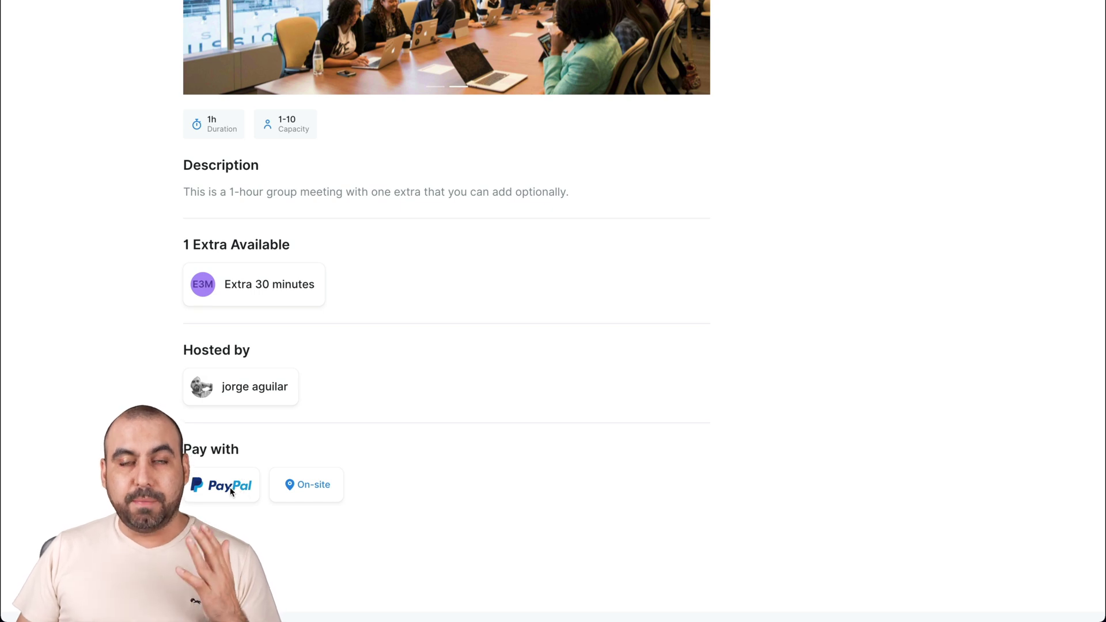
scroll(320, 485, "up", 6)
scroll(320, 485, "down", 1)
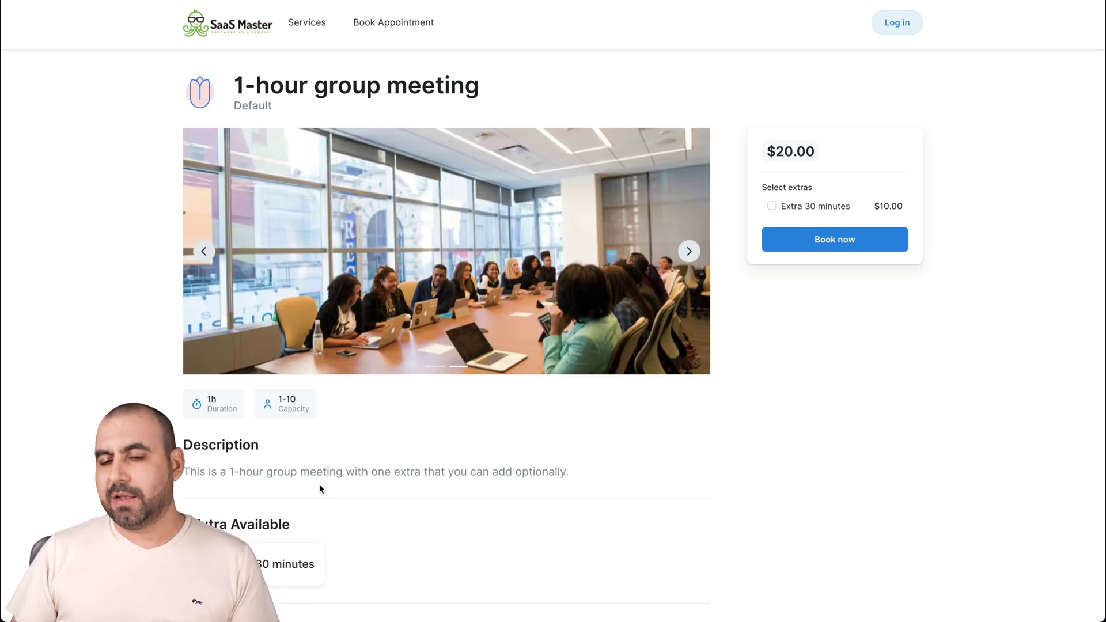
Book it without the Extra 30 minutes option, continuing as a guest
left_click(774, 208)
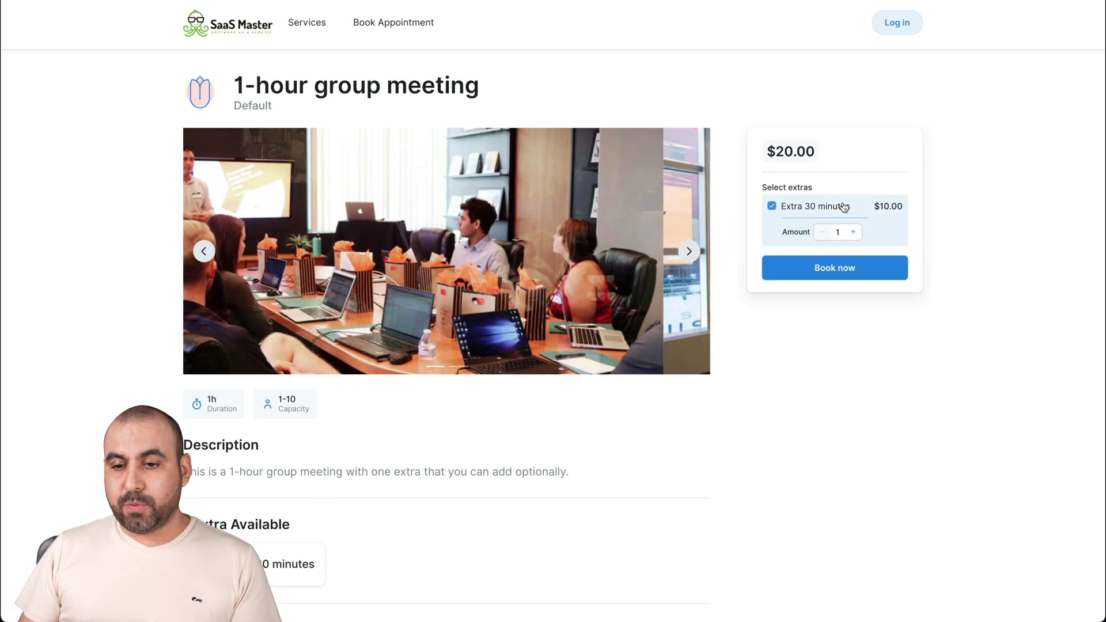
left_click(772, 206)
left_click(856, 240)
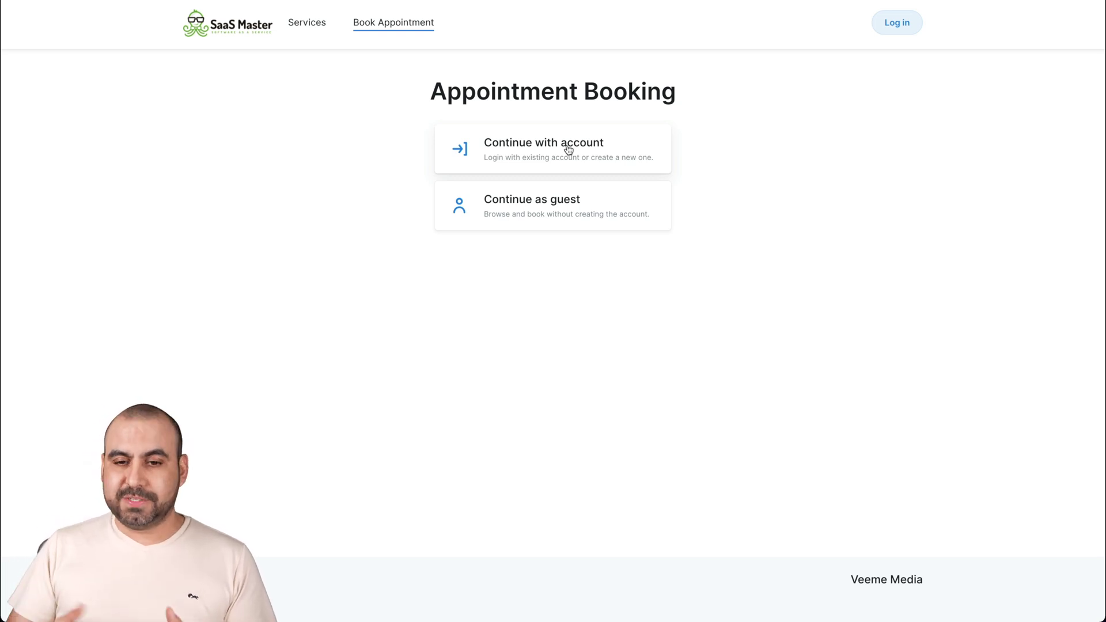
left_click(568, 201)
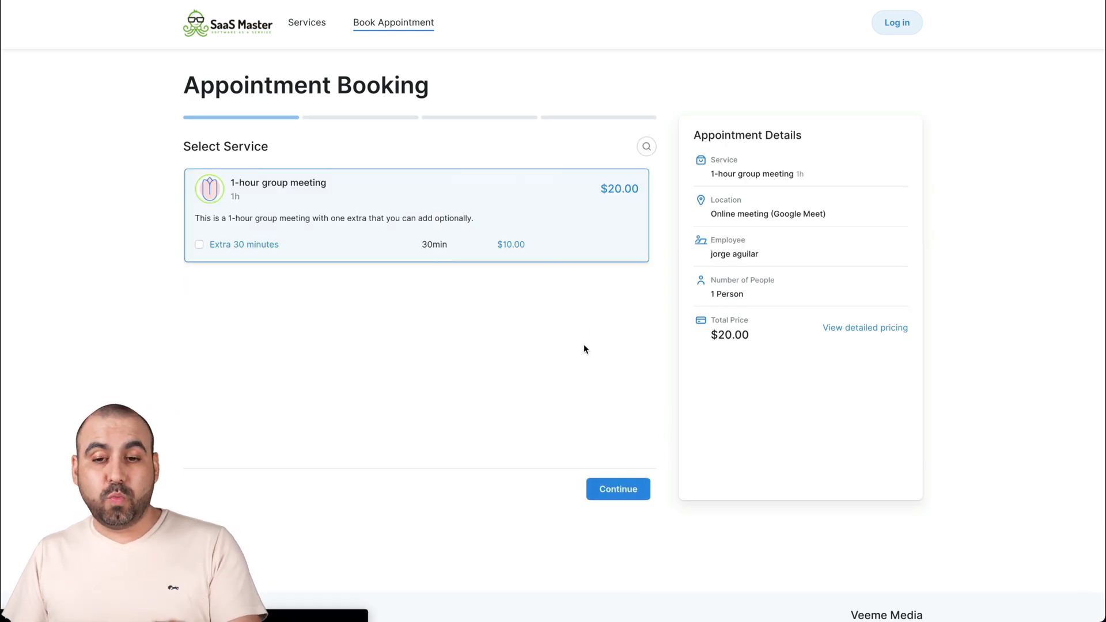
Book the 1-hour group meeting for just one person on Friday 3 December 2021 at 12:00 pm
left_click(617, 488)
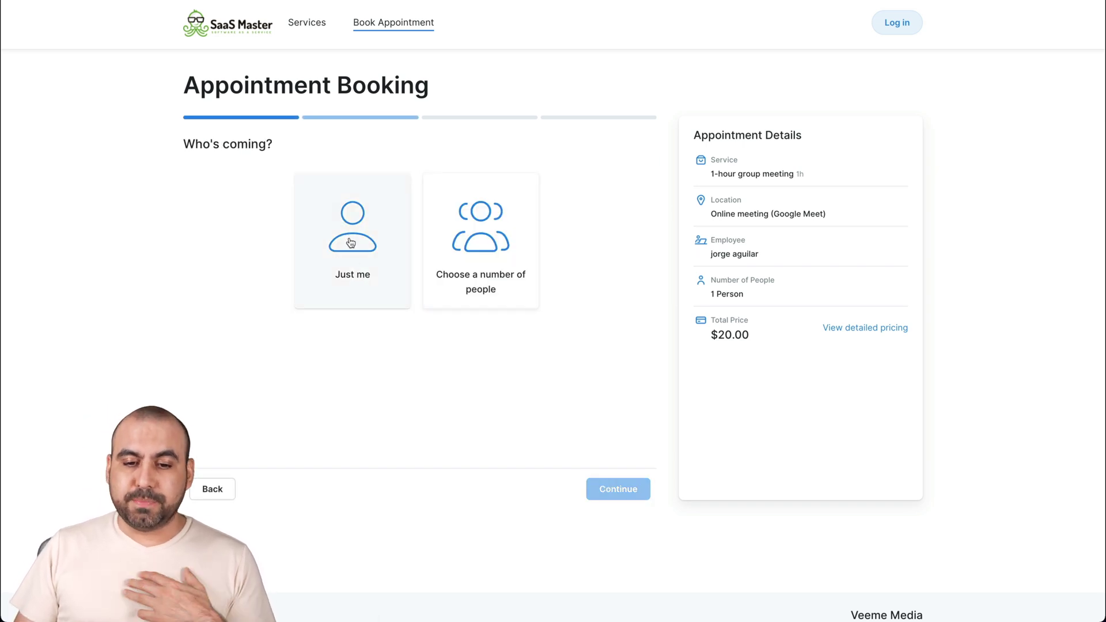
left_click(384, 256)
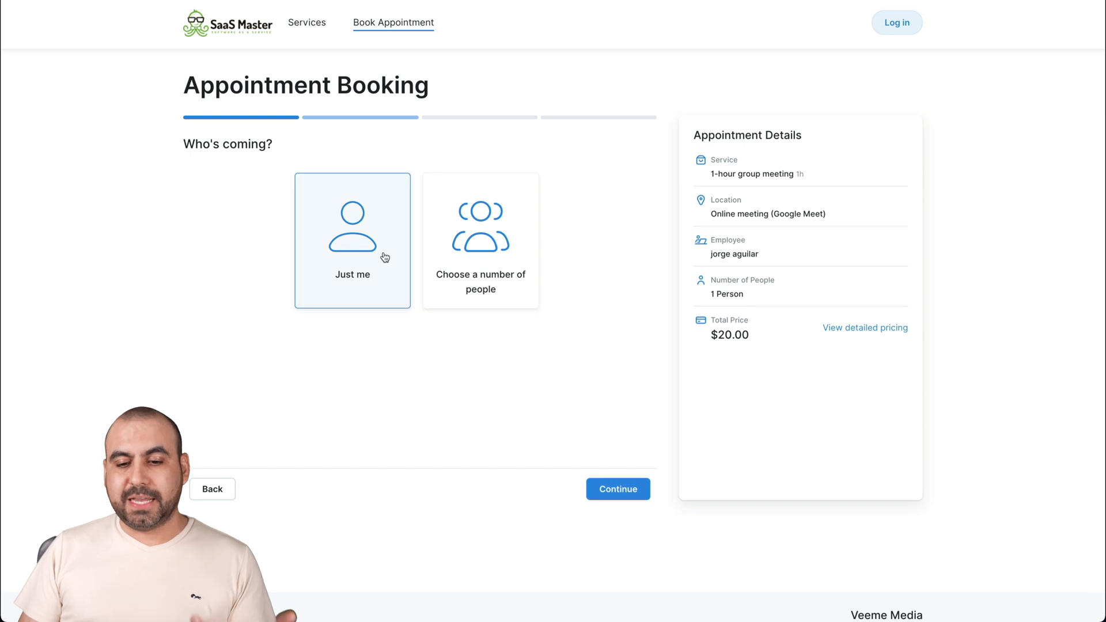
left_click(612, 487)
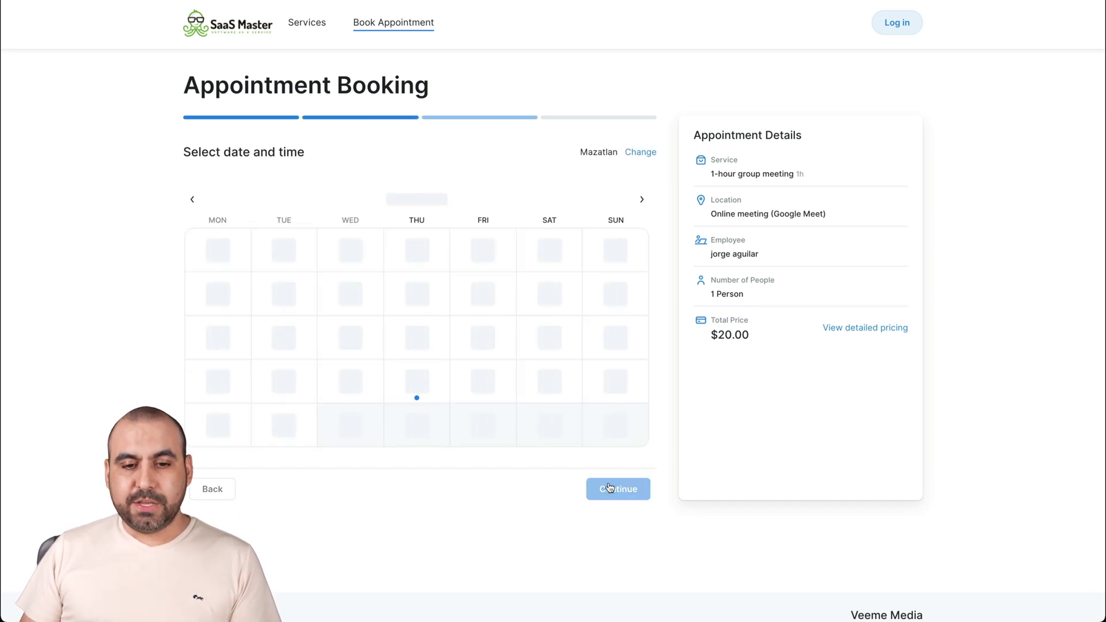
scroll(461, 412, "down", 1)
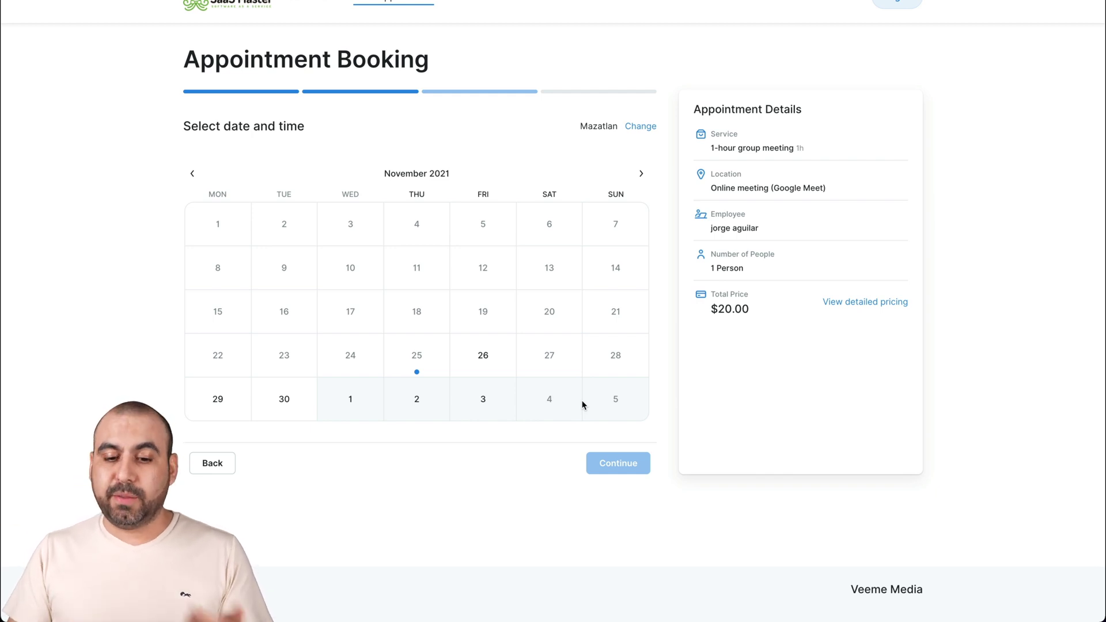
left_click(484, 399)
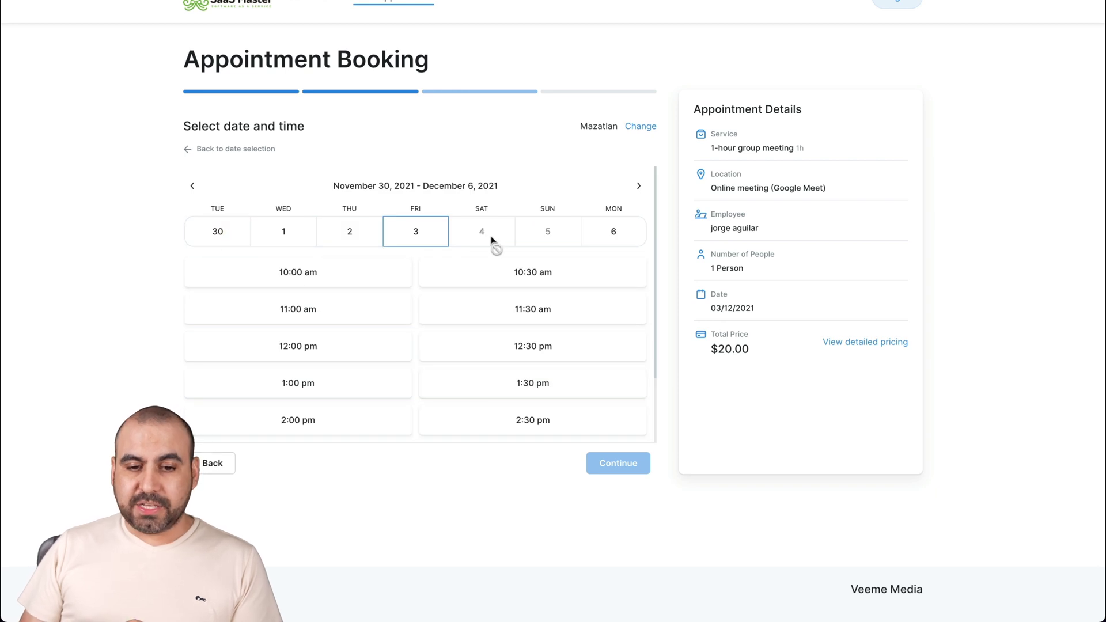
left_click(345, 354)
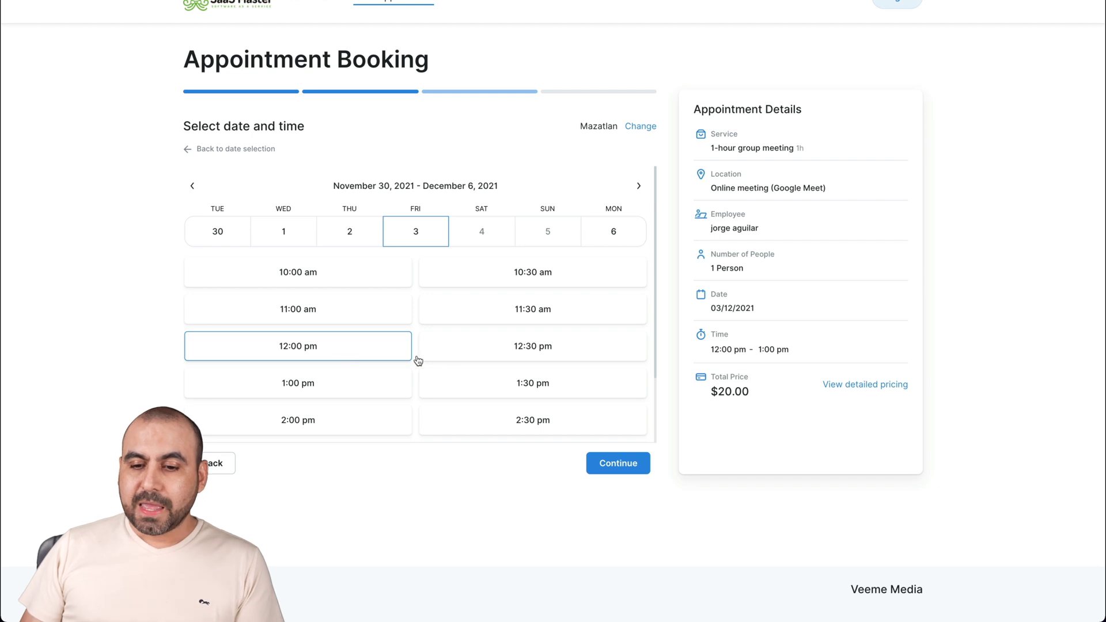
left_click(620, 462)
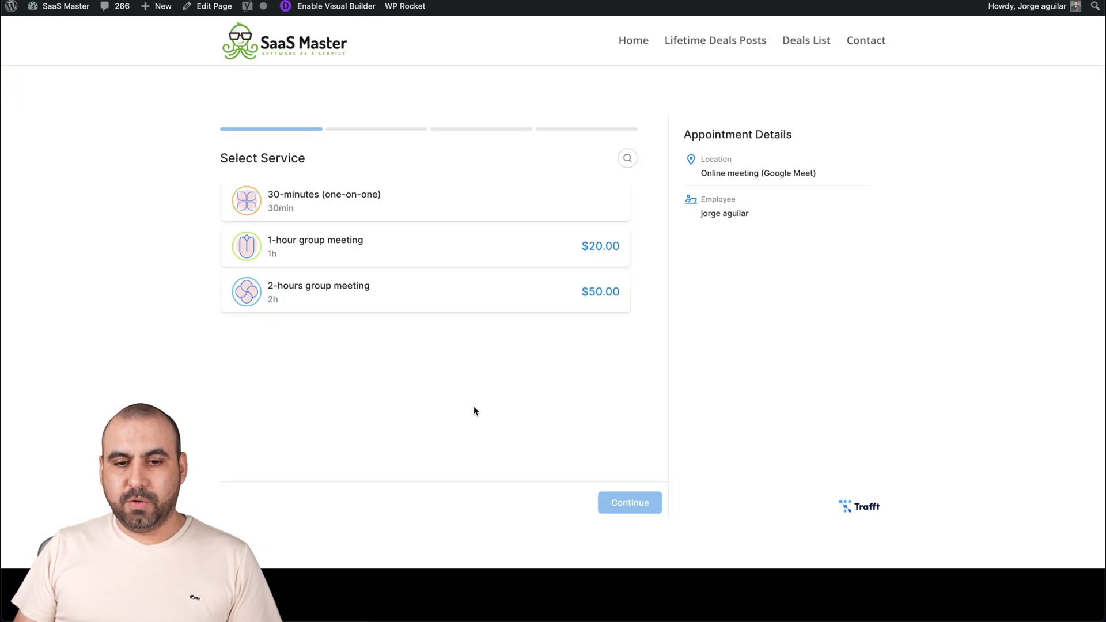
On the embedded WordPress form, choose the 1-hour group meeting for just one person and continue to date selection
left_click(388, 238)
left_click(619, 499)
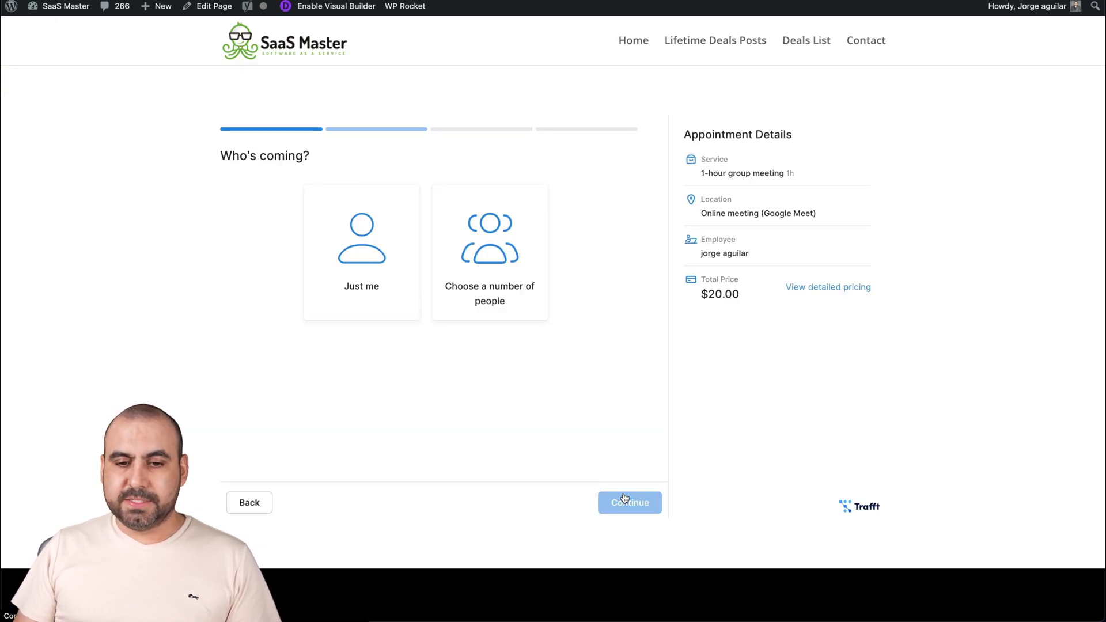
left_click(386, 285)
left_click(625, 501)
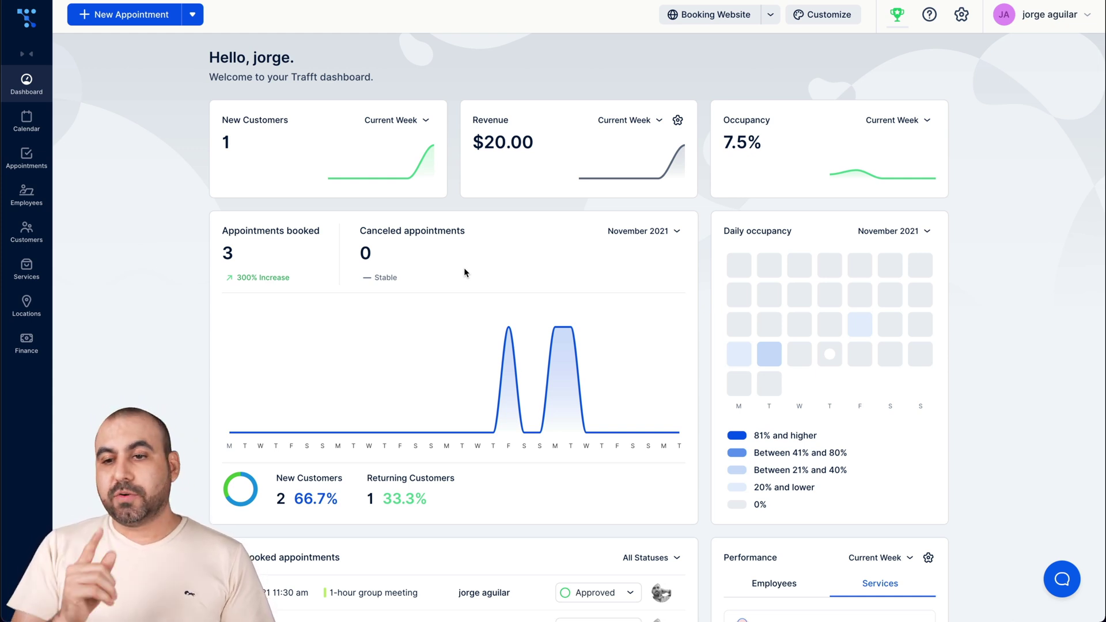
left_click(962, 16)
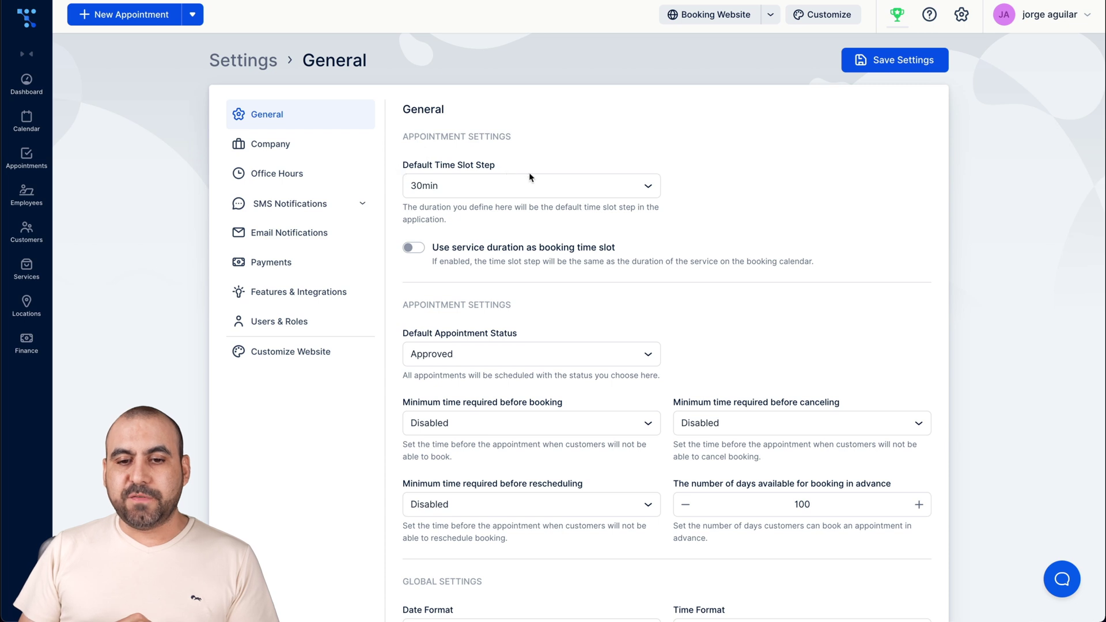
left_click(538, 185)
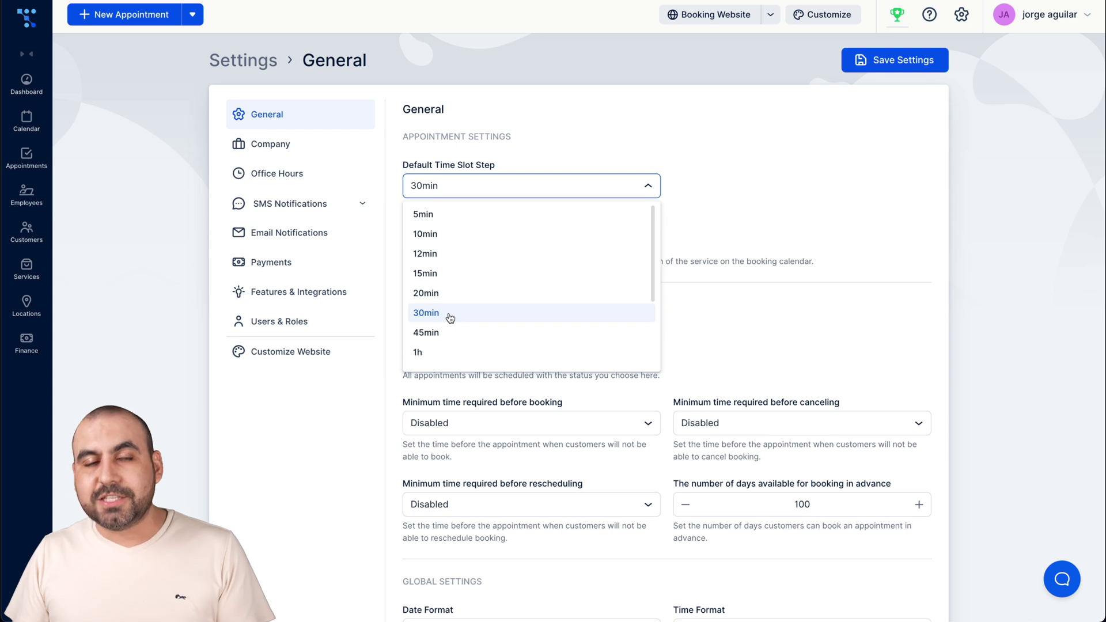
left_click(455, 352)
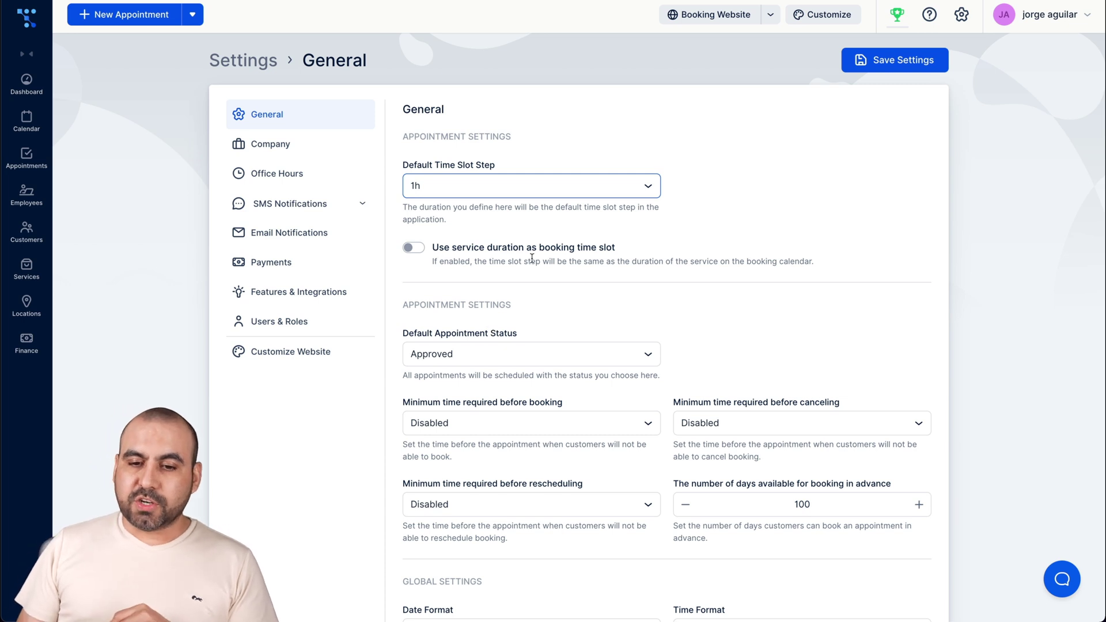
scroll(587, 281, "down", 3)
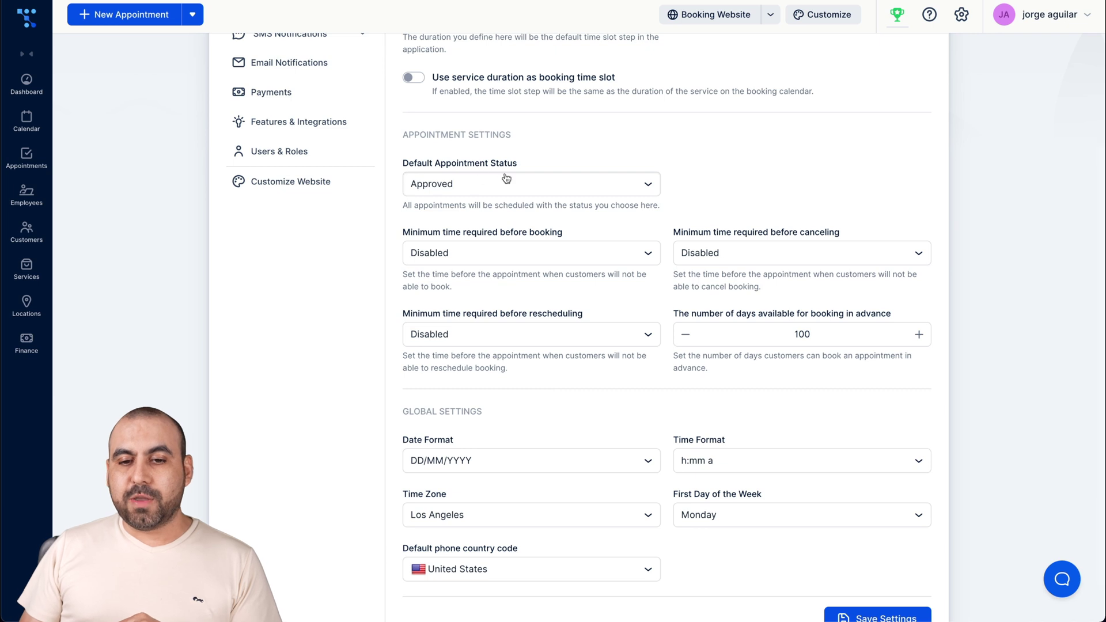
left_click(514, 191)
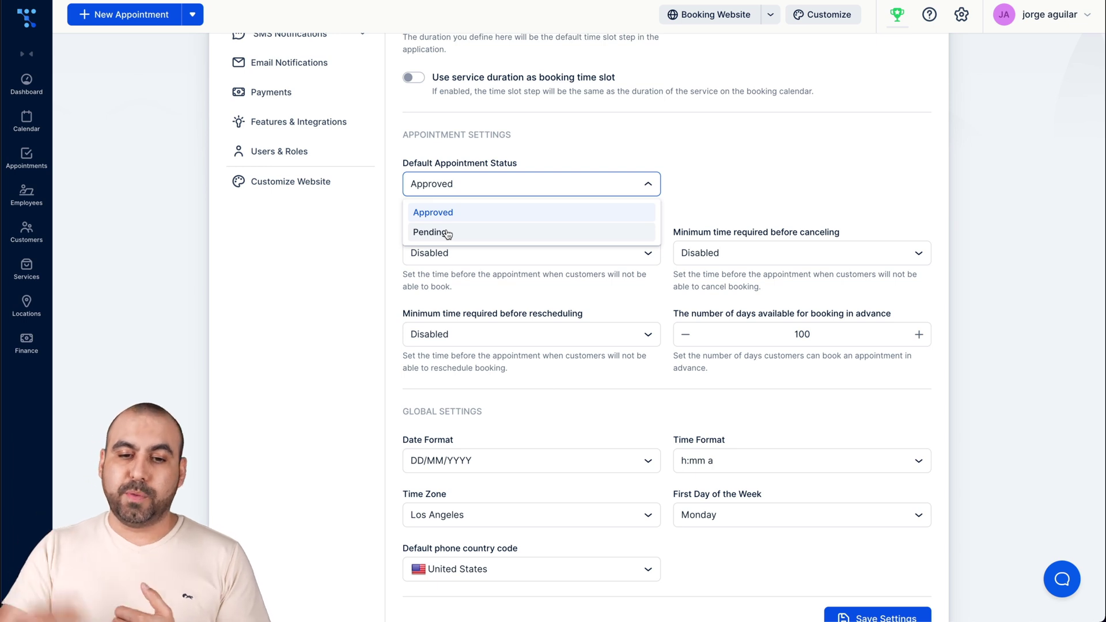
left_click(368, 228)
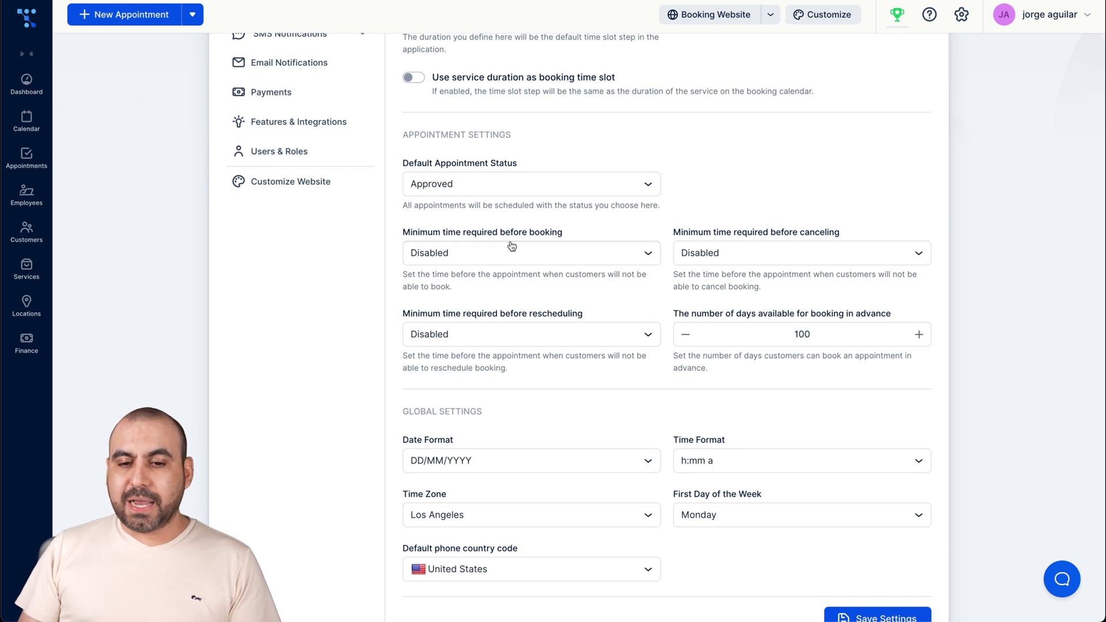
Set the minimum time required before booking to 1 day
left_click(552, 252)
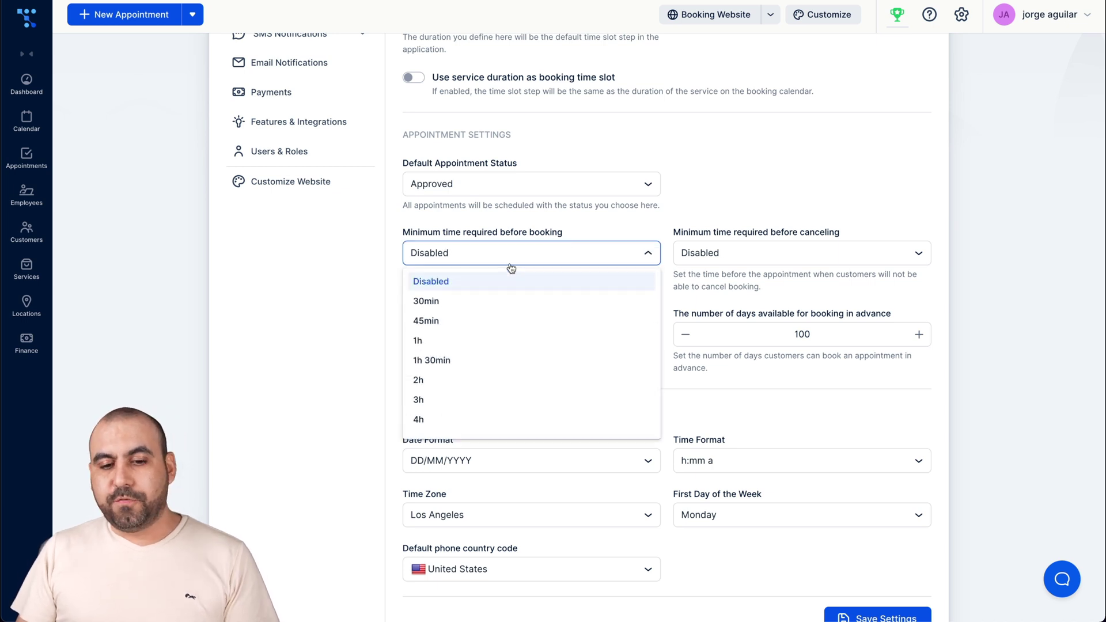
right_click(488, 466)
left_click(375, 361)
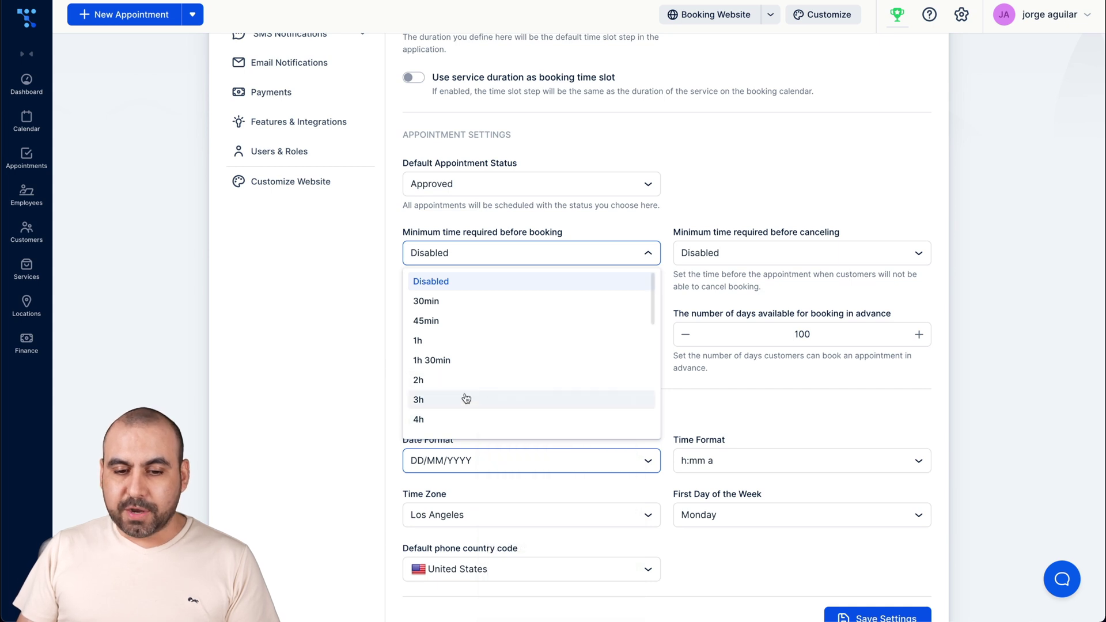
scroll(465, 398, "down", 1)
scroll(467, 398, "down", 8)
scroll(466, 398, "up", 6)
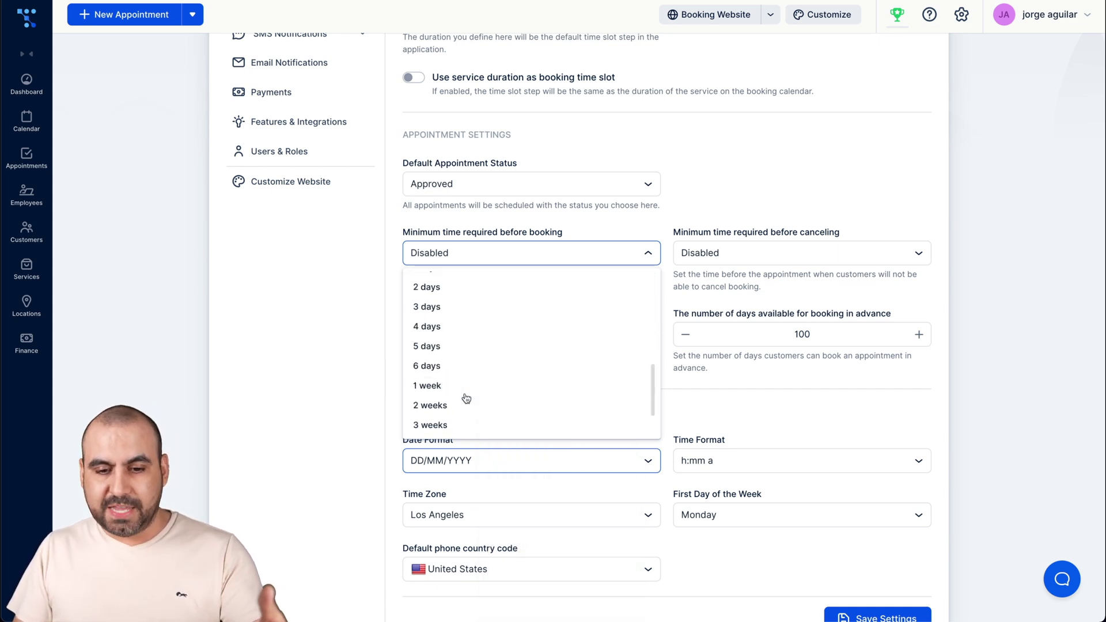
scroll(467, 398, "up", 3)
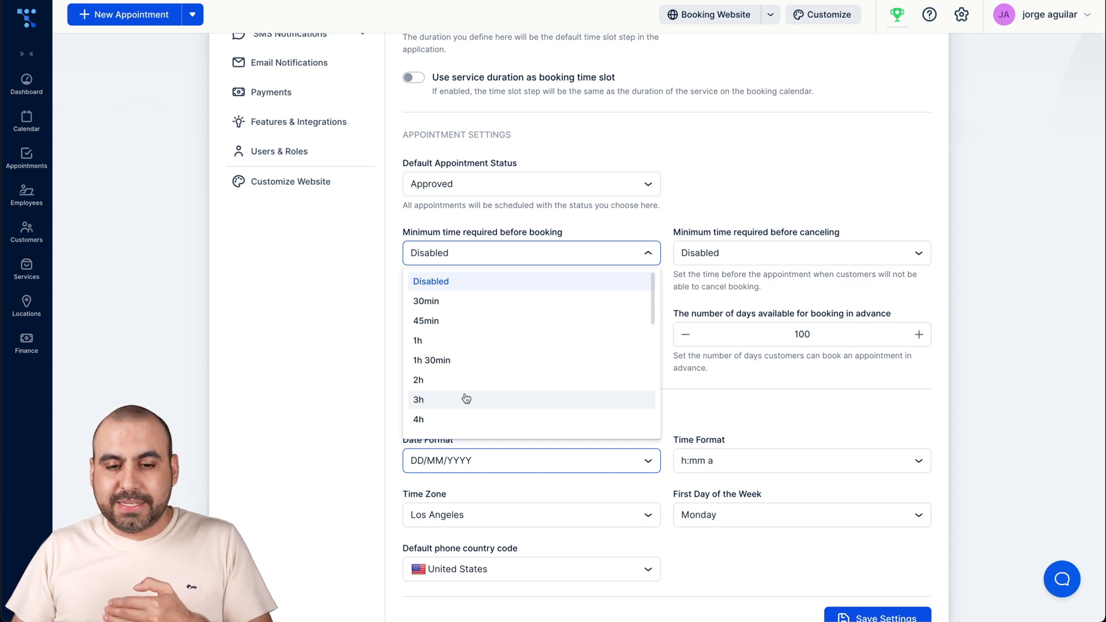
scroll(465, 395, "down", 2)
scroll(460, 386, "up", 1)
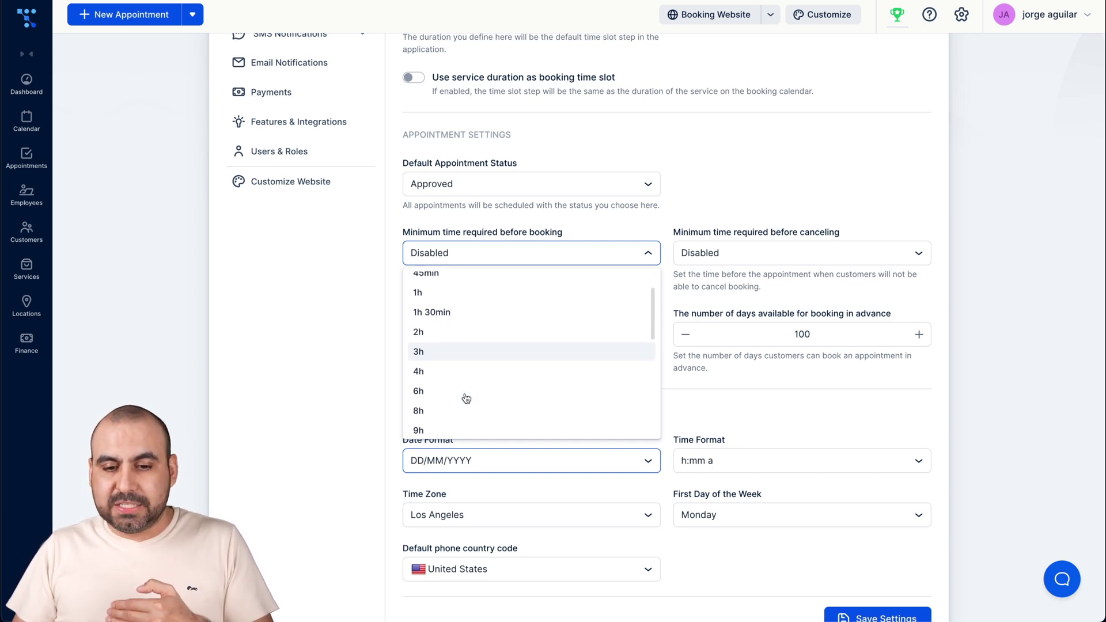
left_click(455, 357)
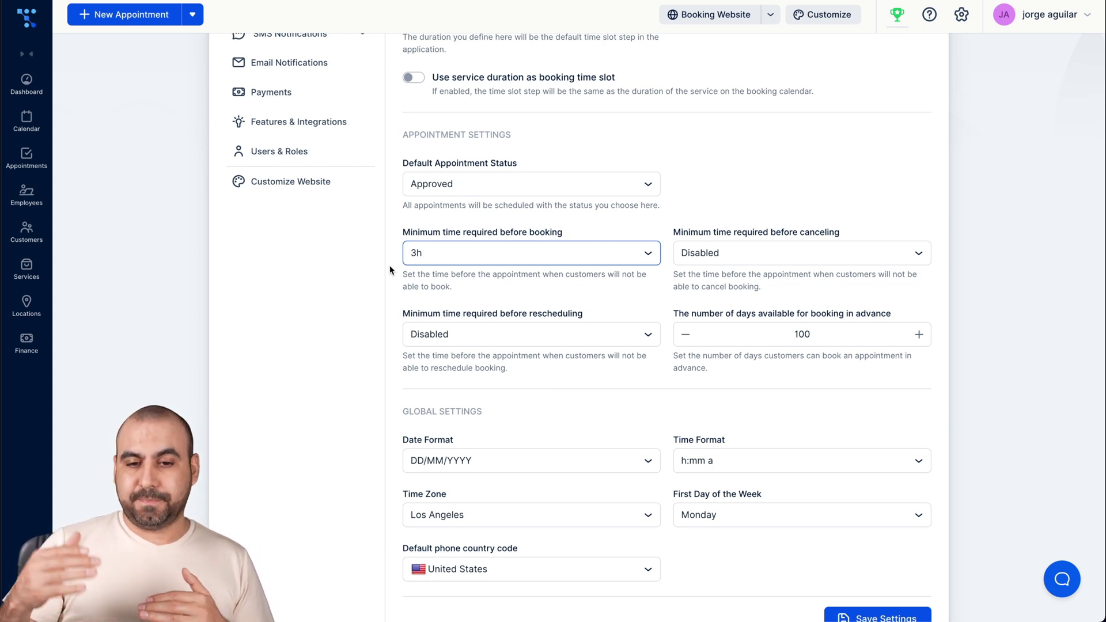
left_click(434, 254)
scroll(460, 340, "down", 3)
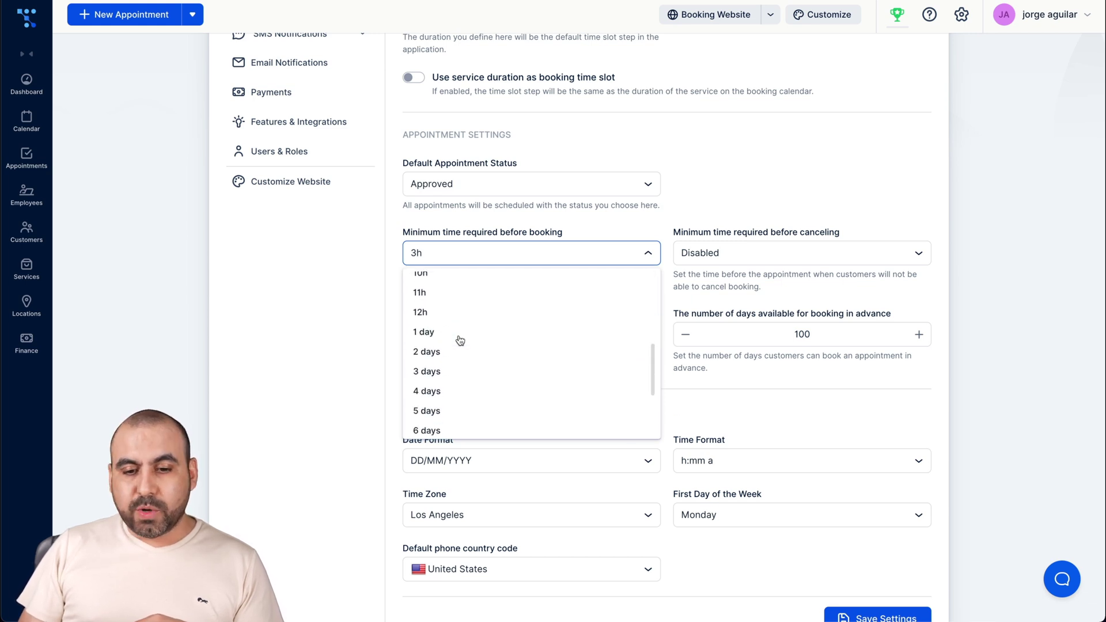
left_click(464, 339)
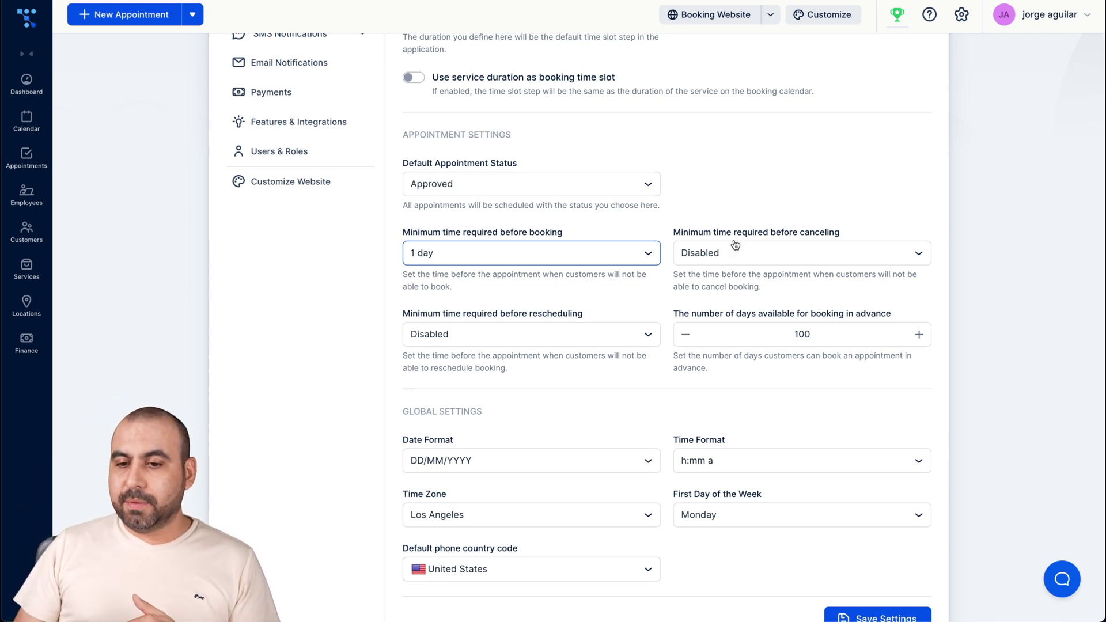
Set the minimum time required before canceling to 12h
left_click(733, 262)
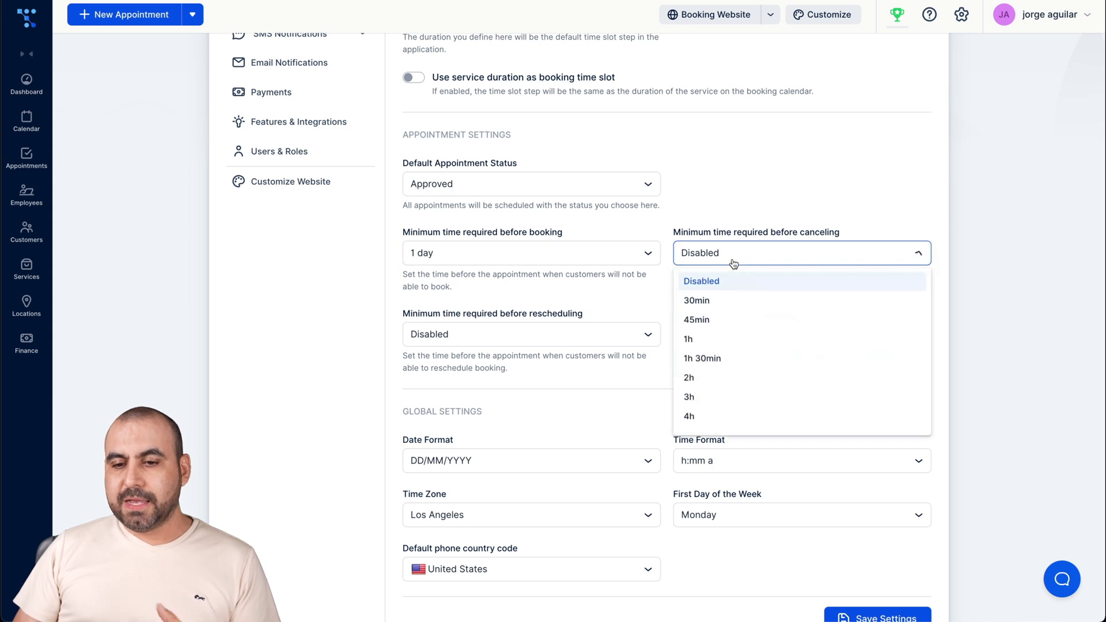
left_click(351, 309)
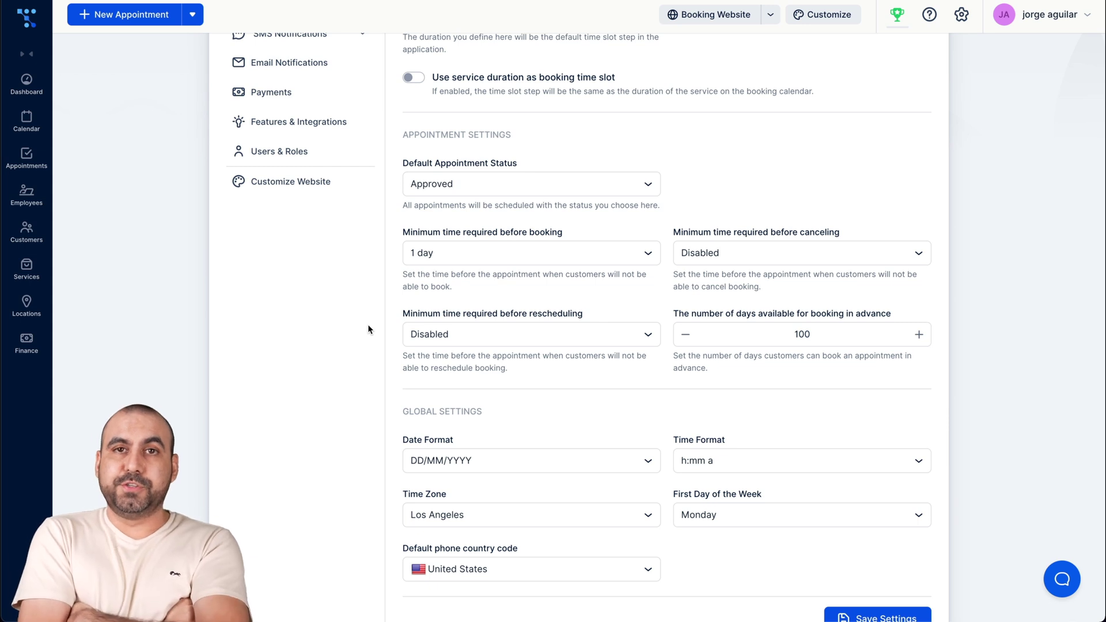
left_click(778, 262)
scroll(766, 358, "down", 3)
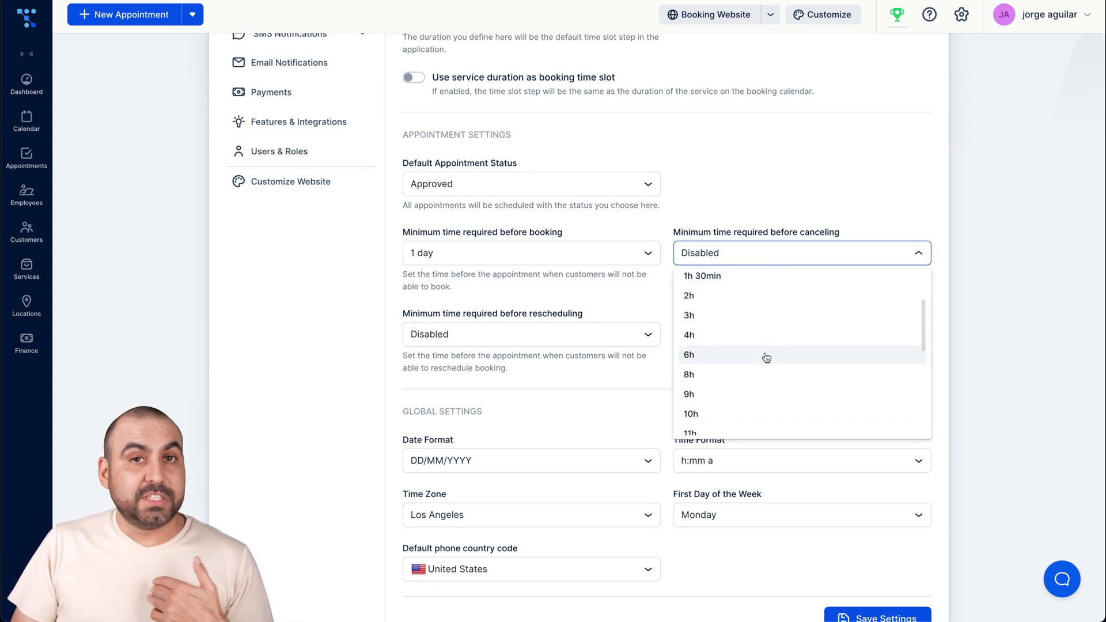
scroll(766, 358, "down", 1)
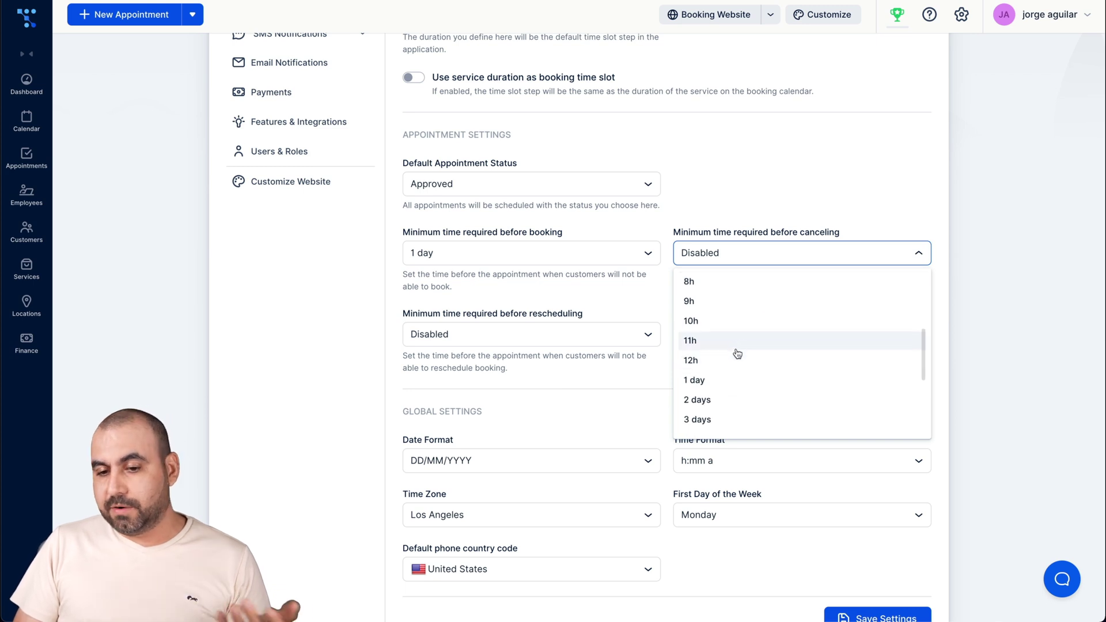
left_click(740, 358)
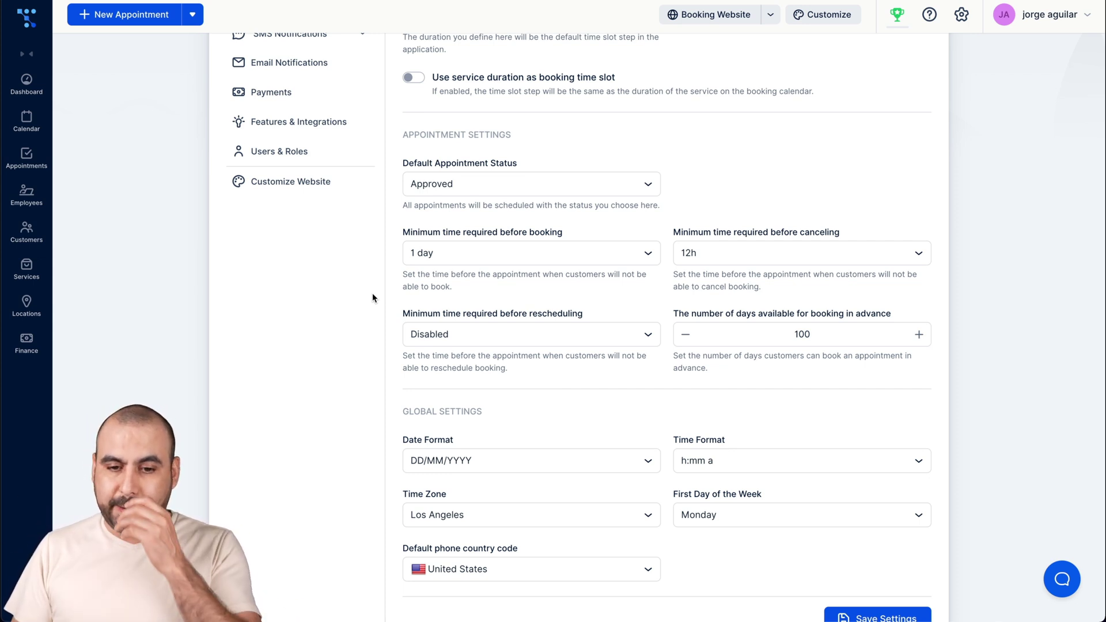
scroll(372, 298, "down", 1)
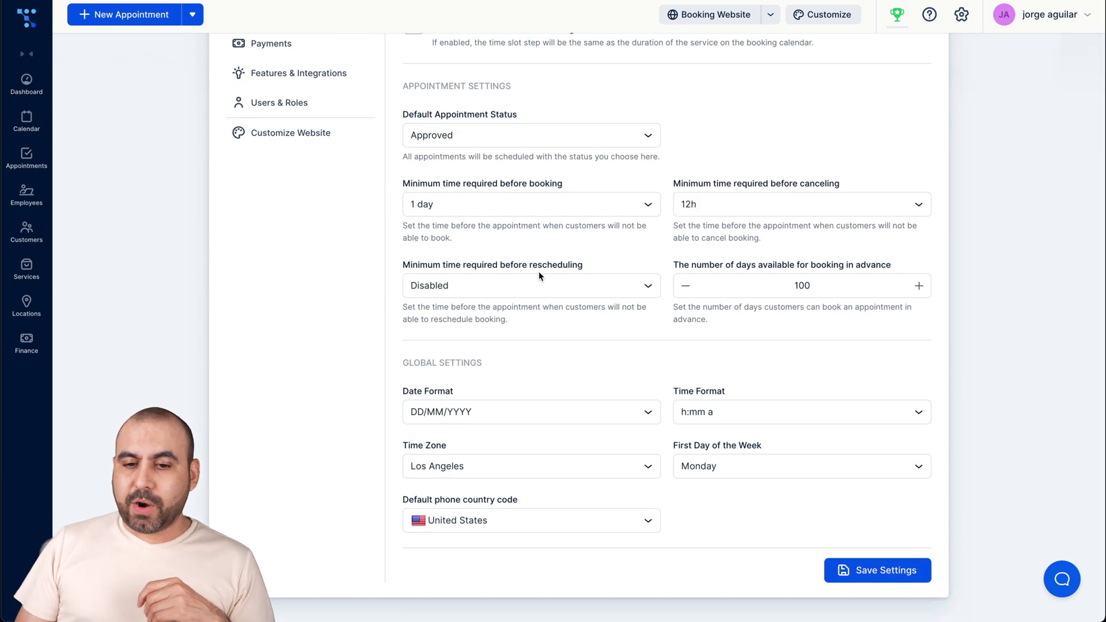
left_click(576, 287)
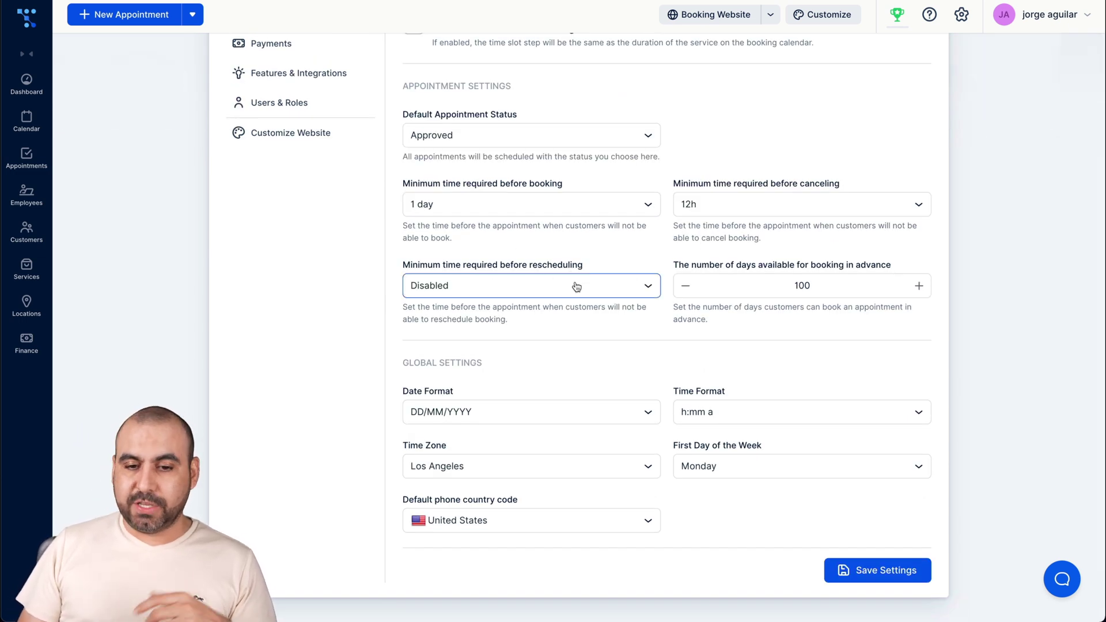
left_click(785, 331)
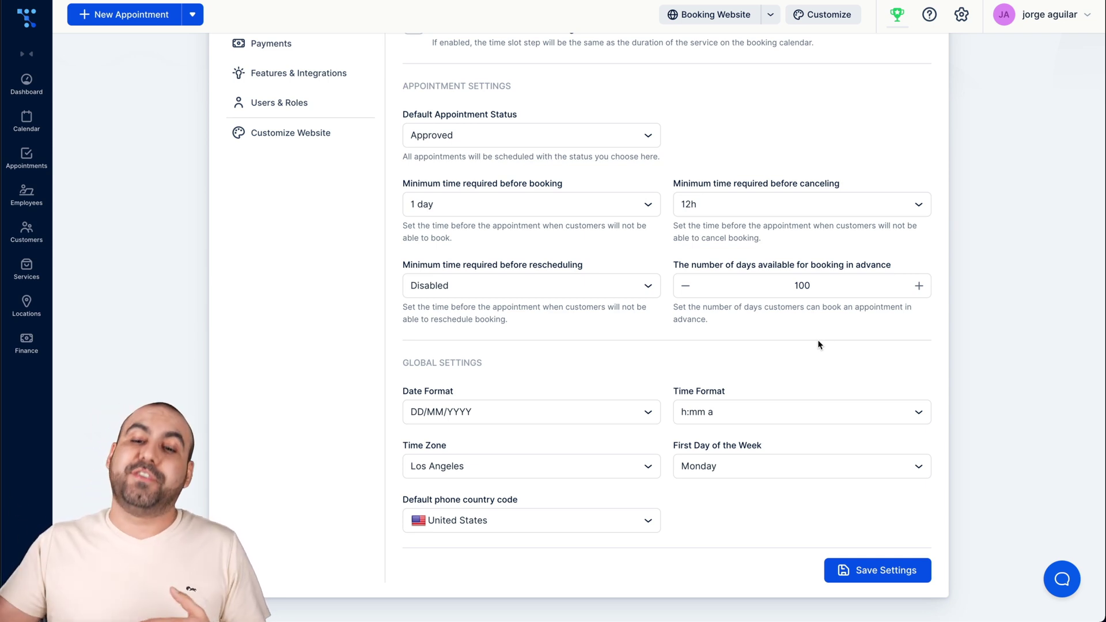
left_click(464, 425)
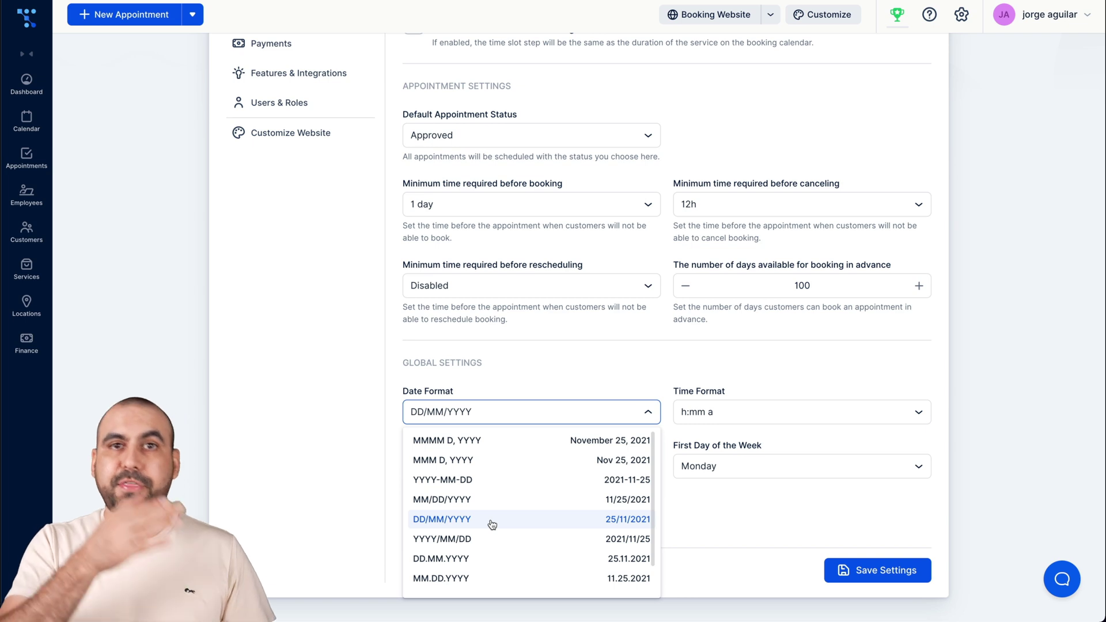
scroll(492, 525, "down", 2)
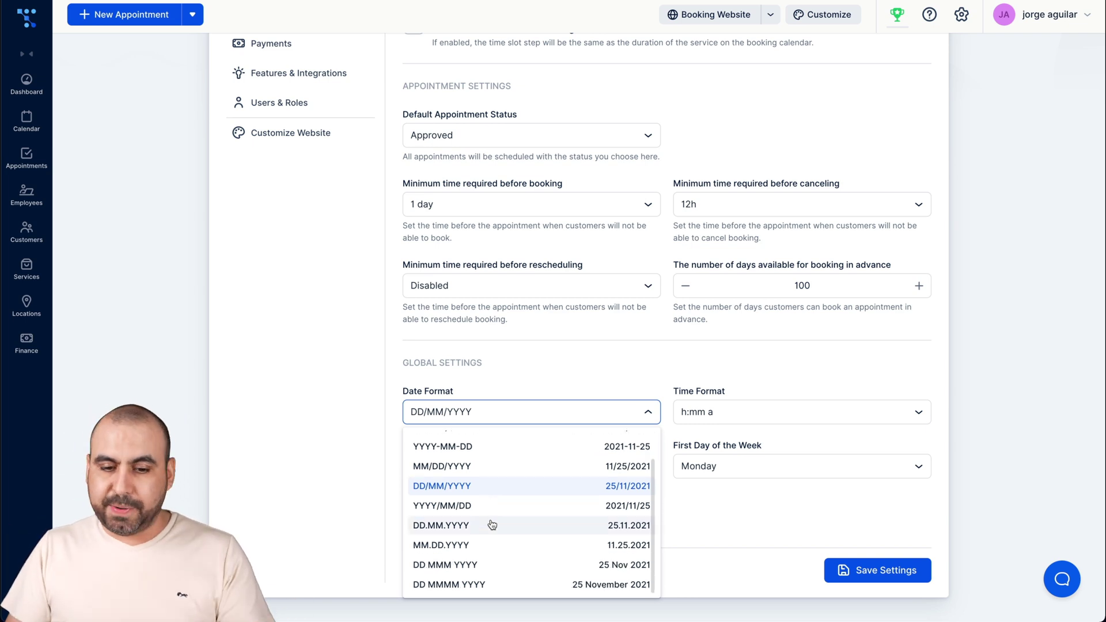
left_click(708, 449)
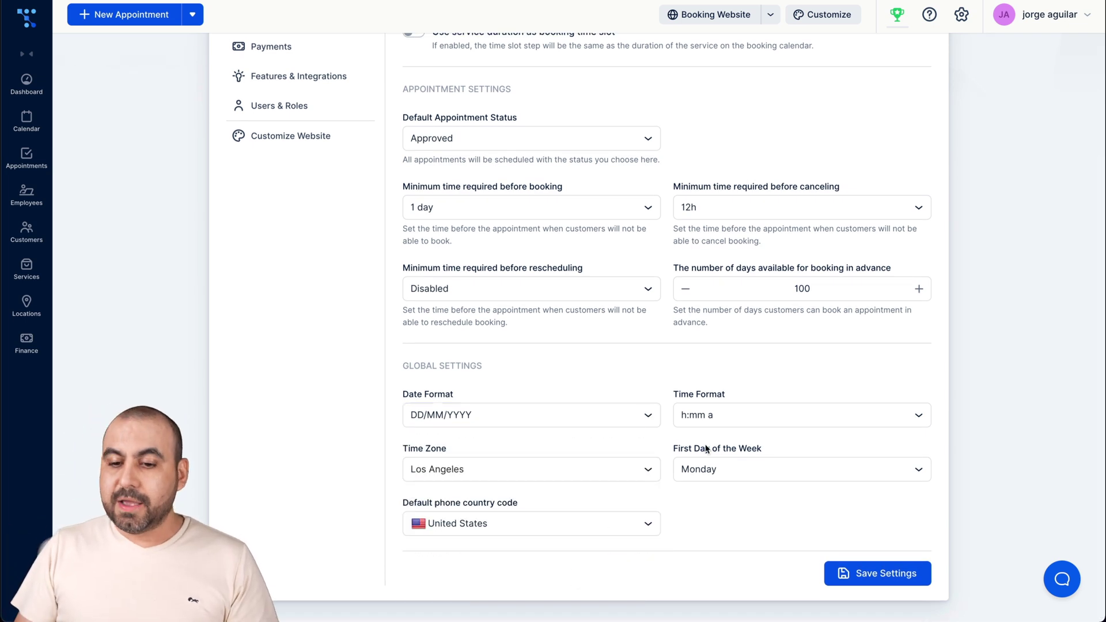
left_click(741, 414)
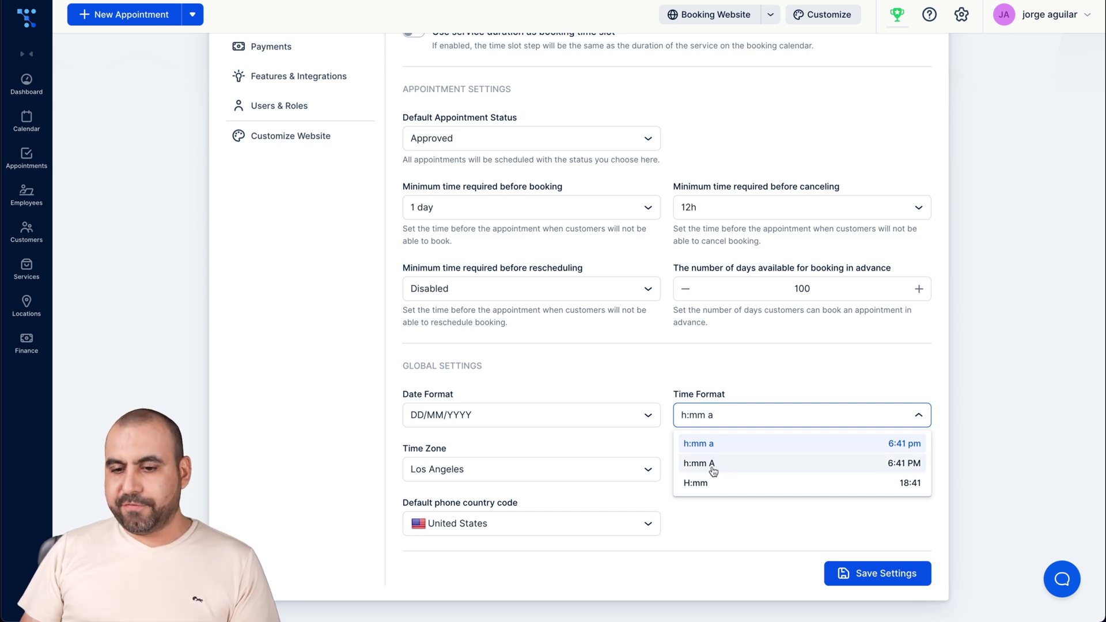
left_click(332, 461)
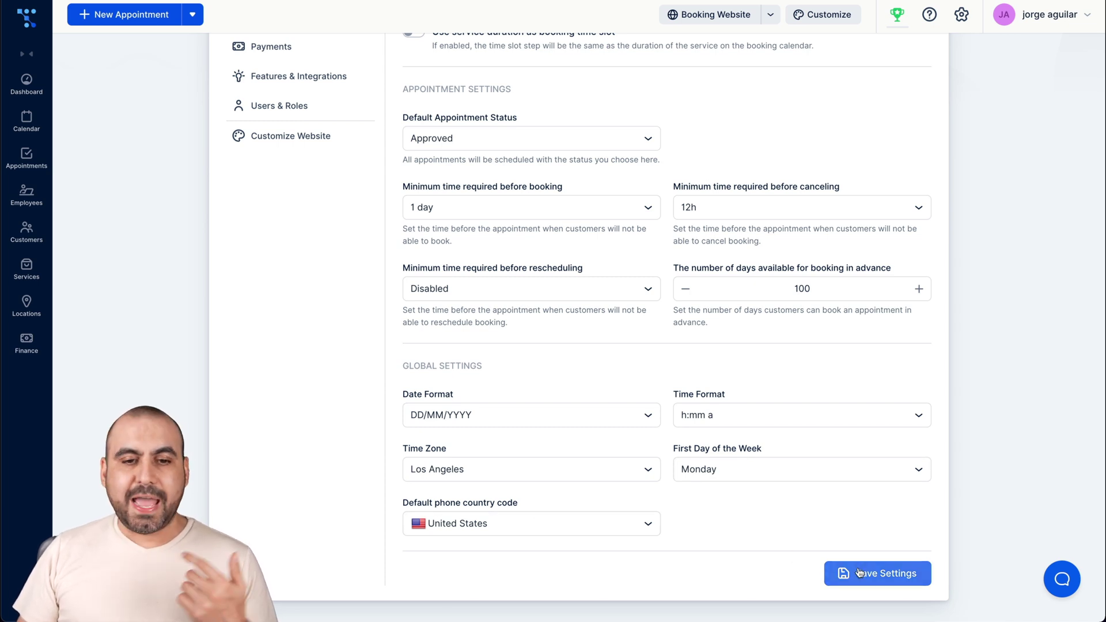
scroll(782, 559, "up", 1)
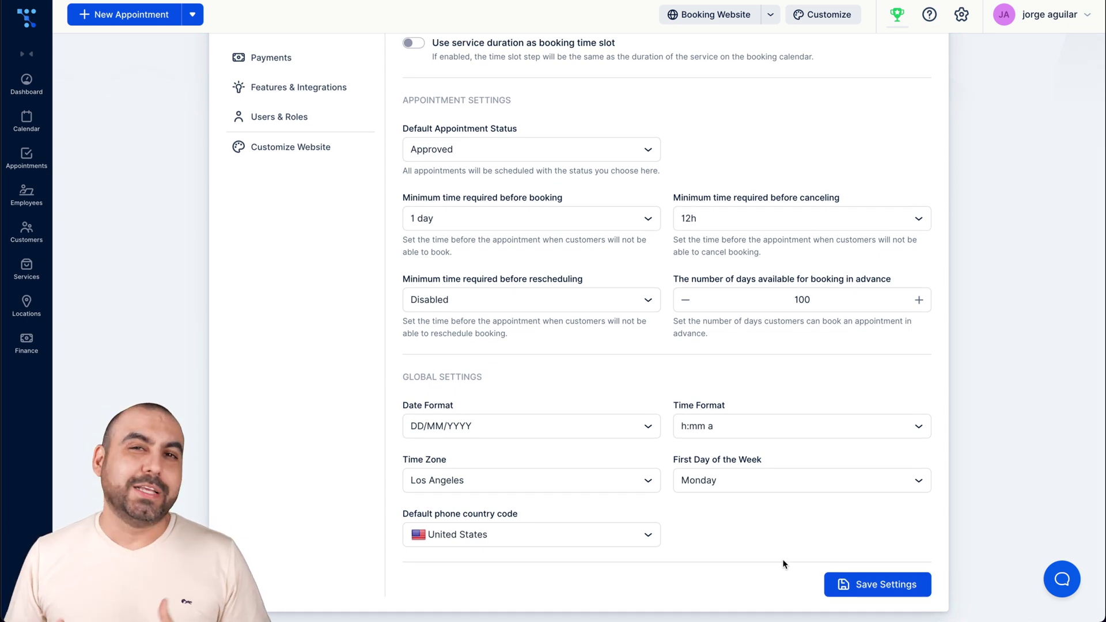
scroll(778, 556, "up", 5)
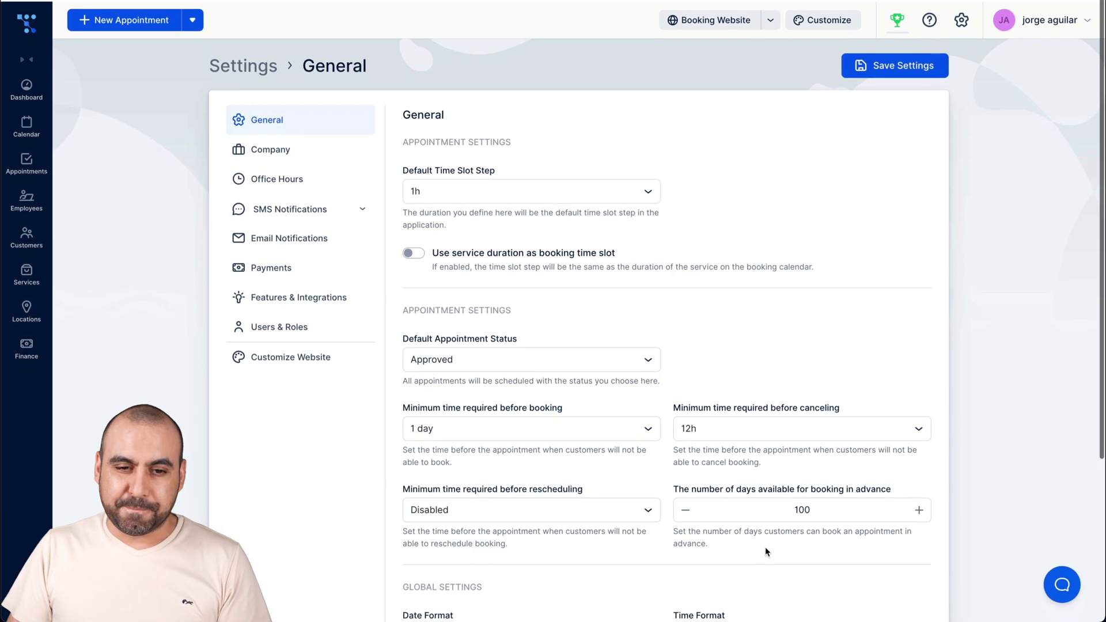
left_click(315, 155)
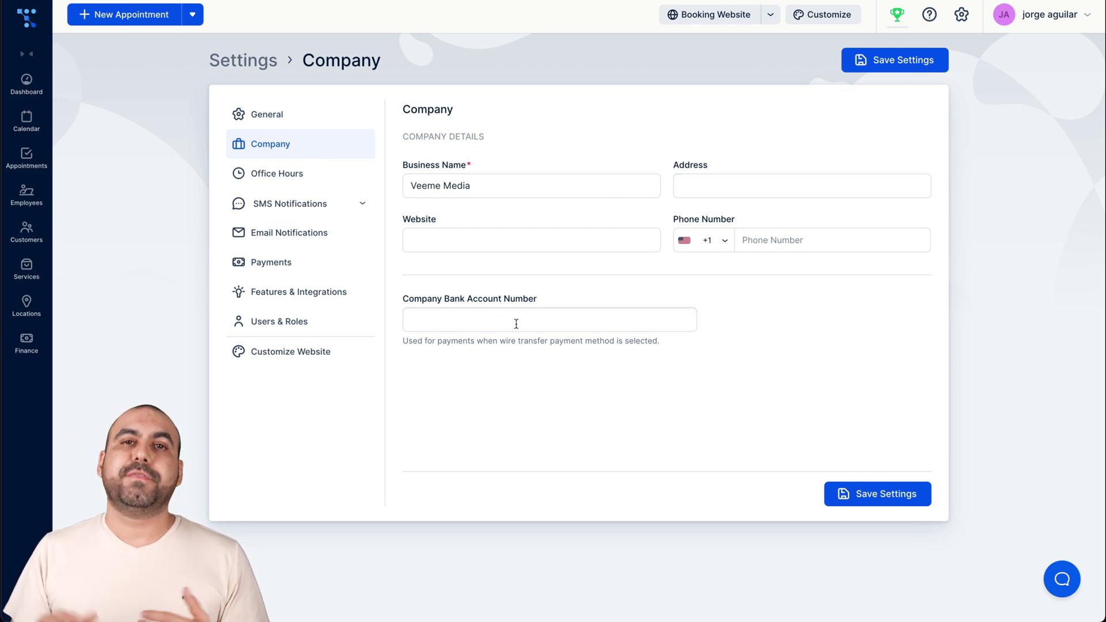
Open the Office Hours settings page
left_click(297, 172)
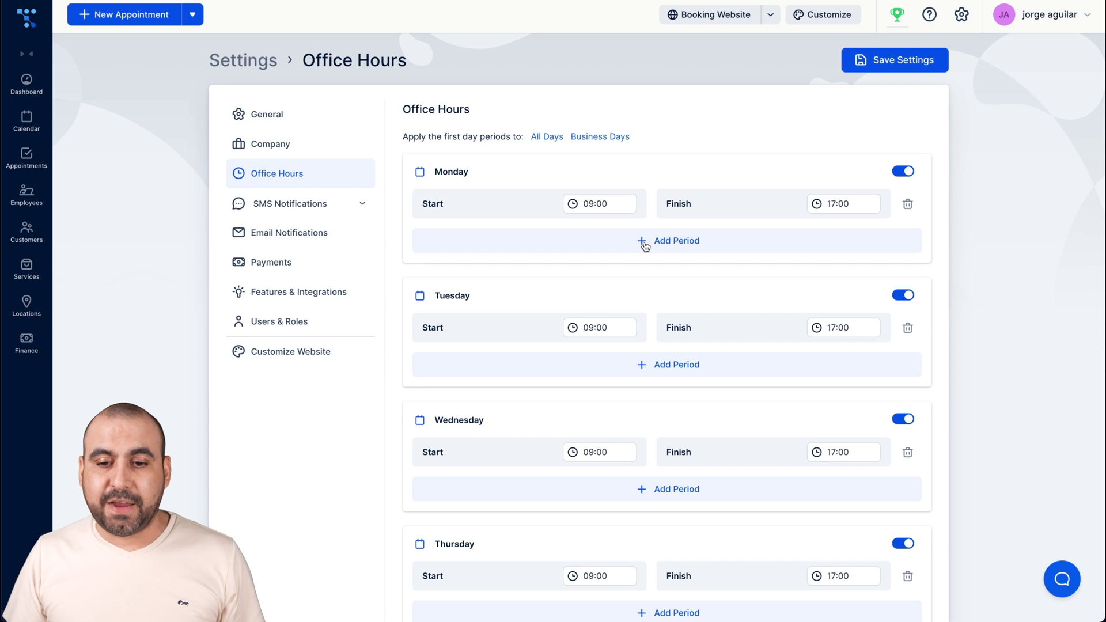
Split Monday into two periods, 09:00–14:00 and 16:00–20:00
left_click(839, 204)
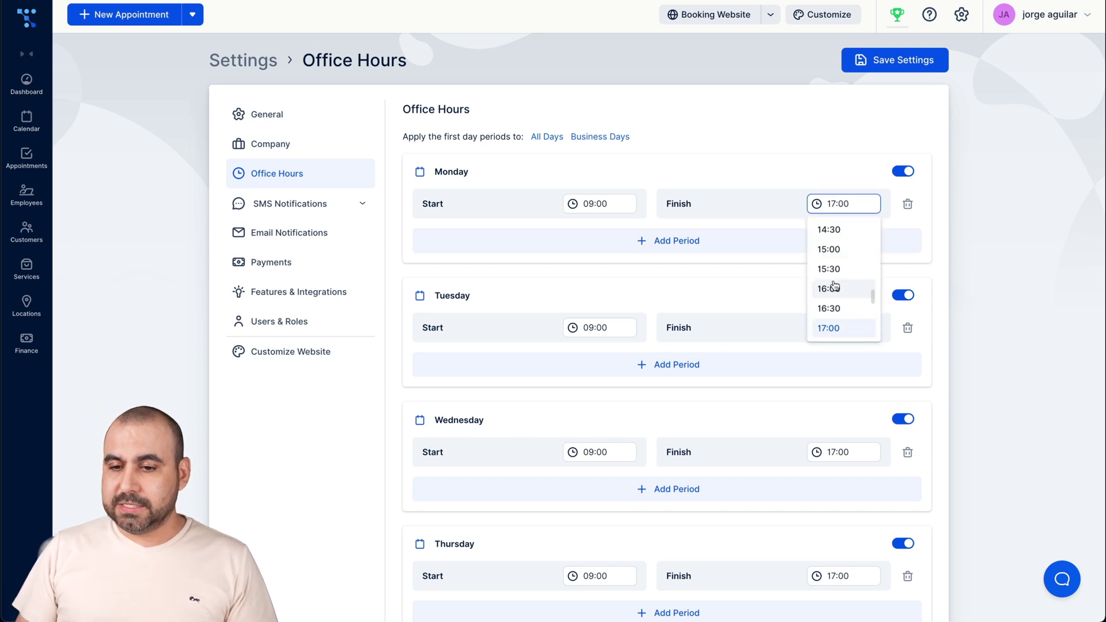
scroll(835, 286, "up", 3)
left_click(845, 282)
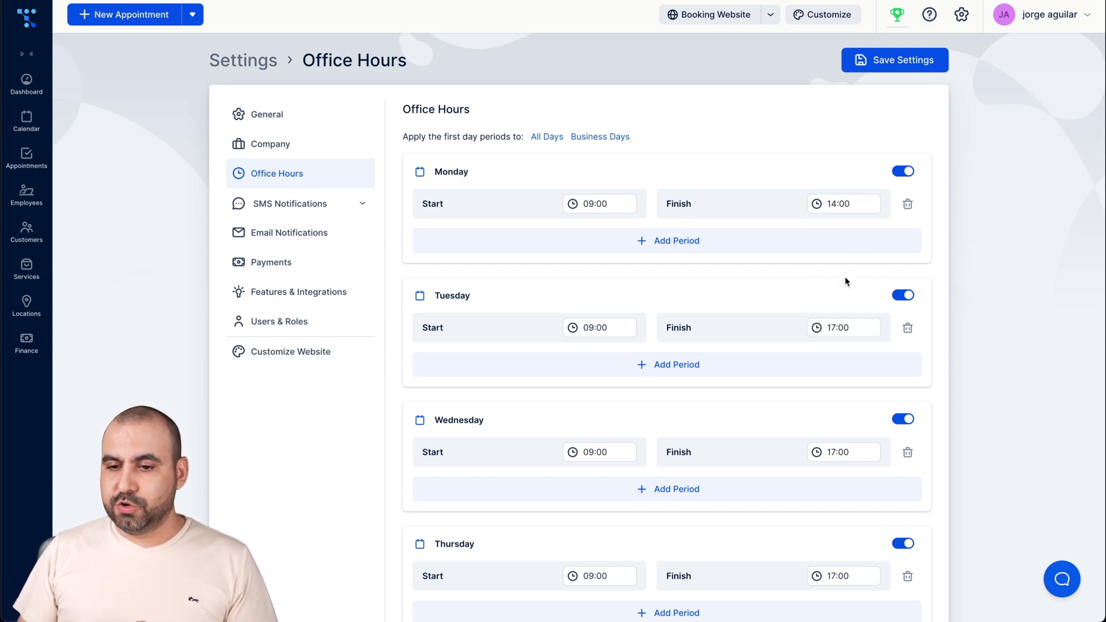
left_click(664, 245)
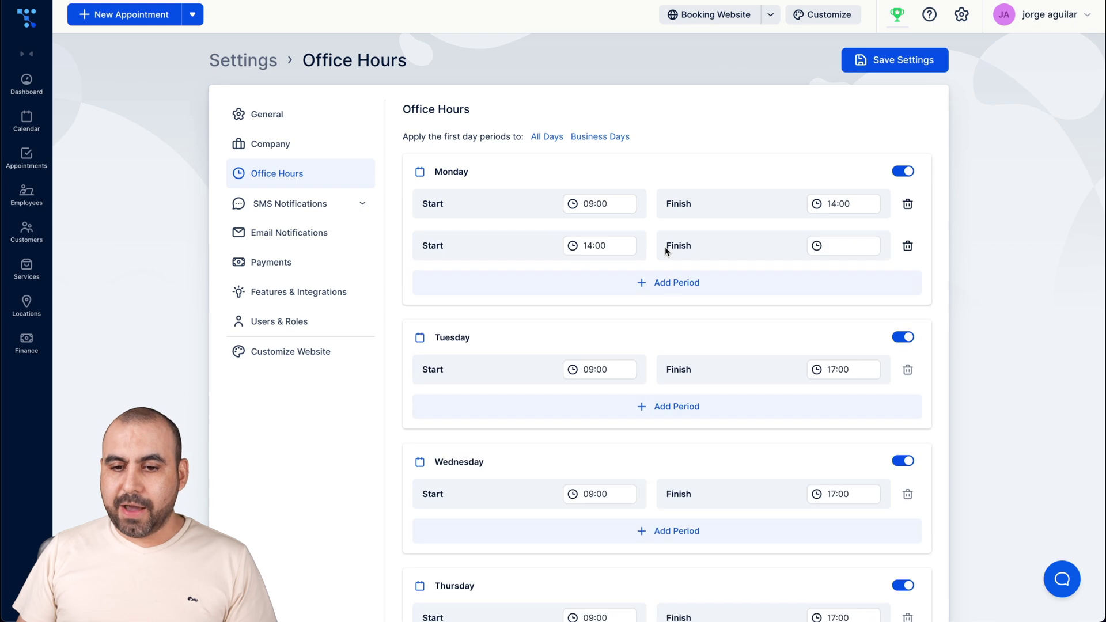
left_click(596, 248)
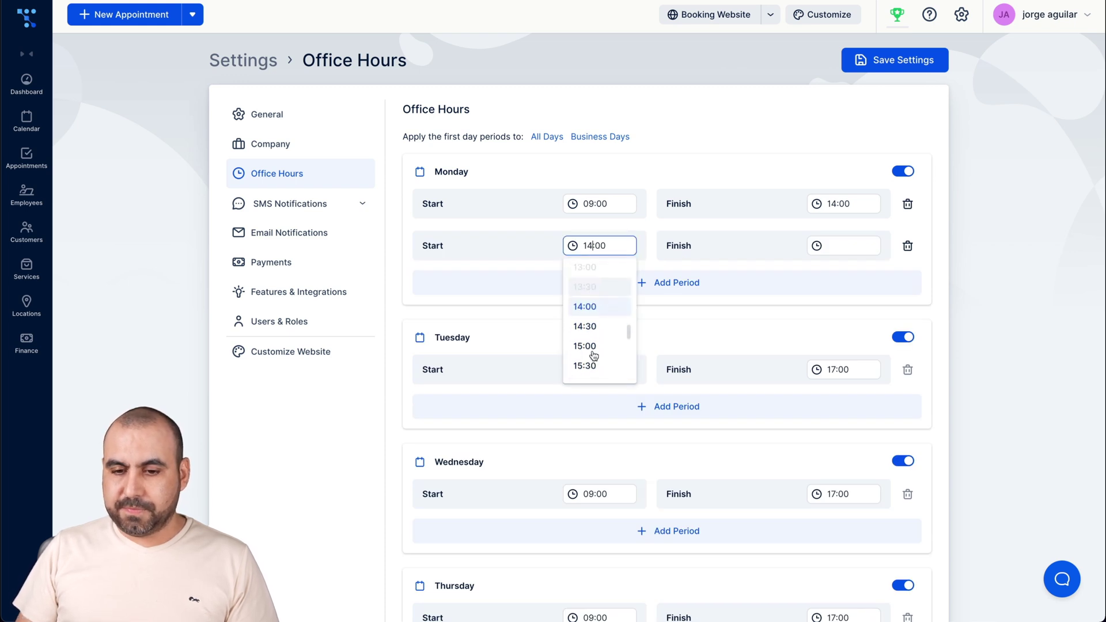
scroll(594, 355, "down", 2)
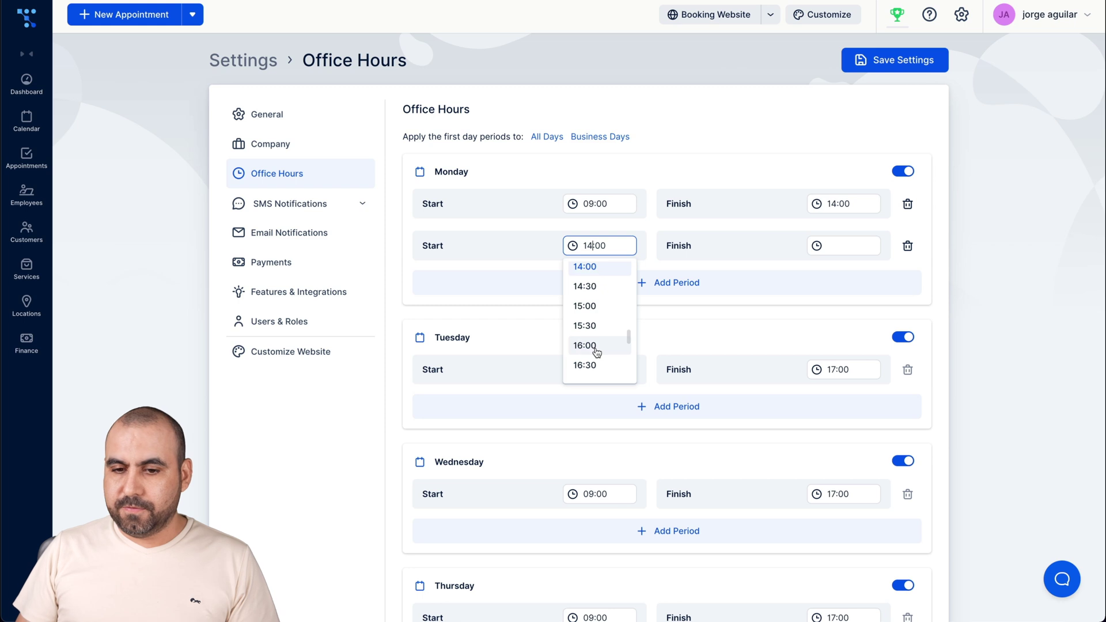
left_click(596, 352)
left_click(844, 245)
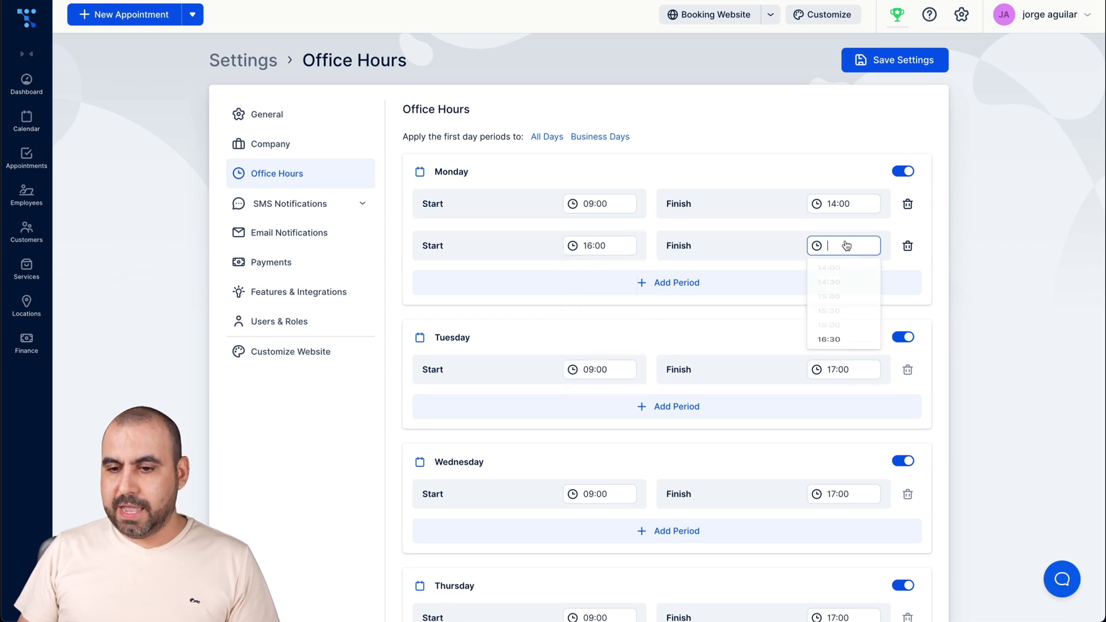
scroll(831, 355, "down", 5)
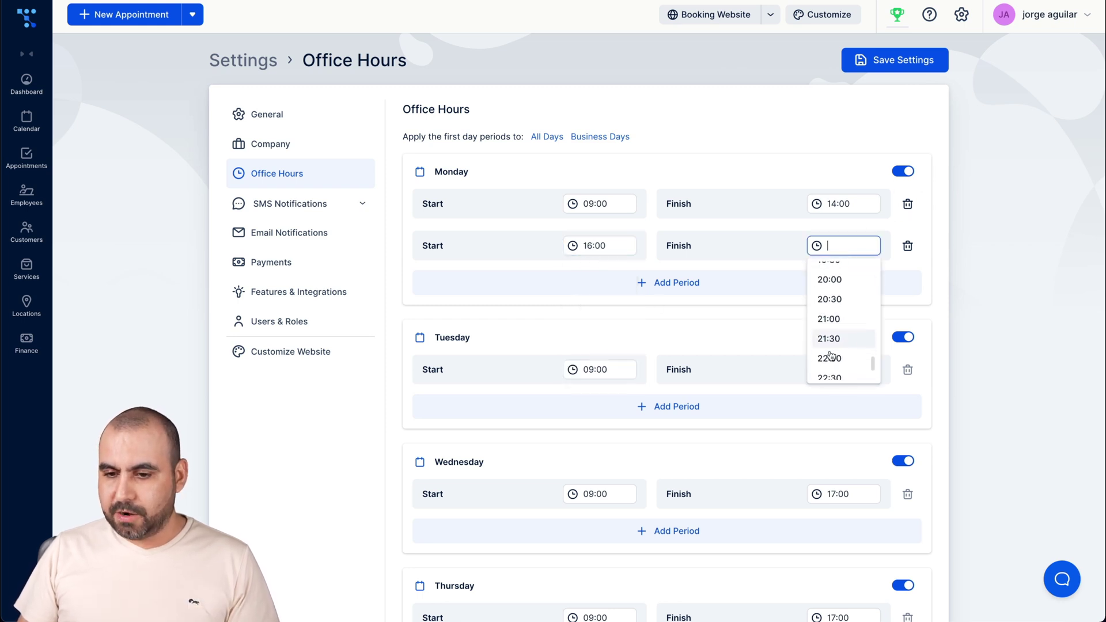
left_click(829, 291)
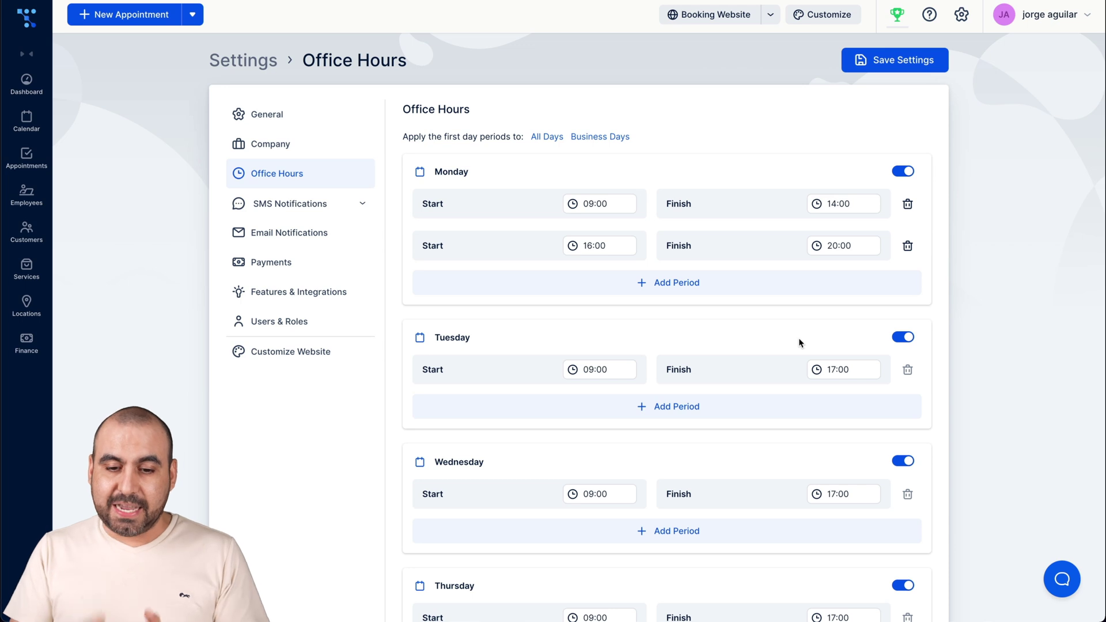
Leave Saturday as a day off after toggling it on and off, then expand SMS notifications
scroll(799, 338, "down", 5)
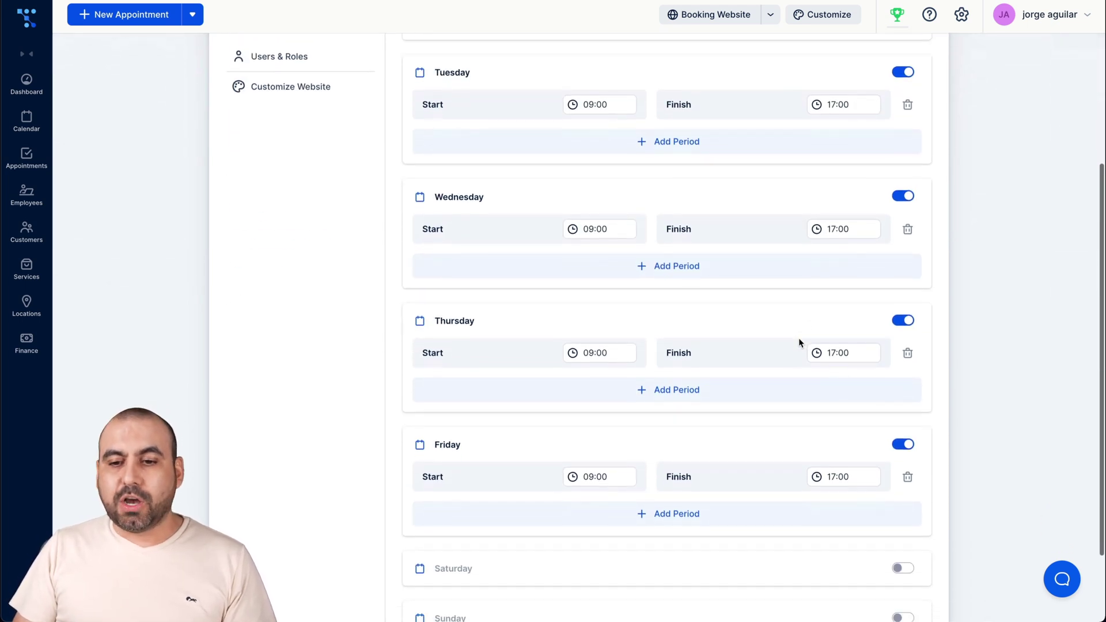
scroll(799, 338, "down", 2)
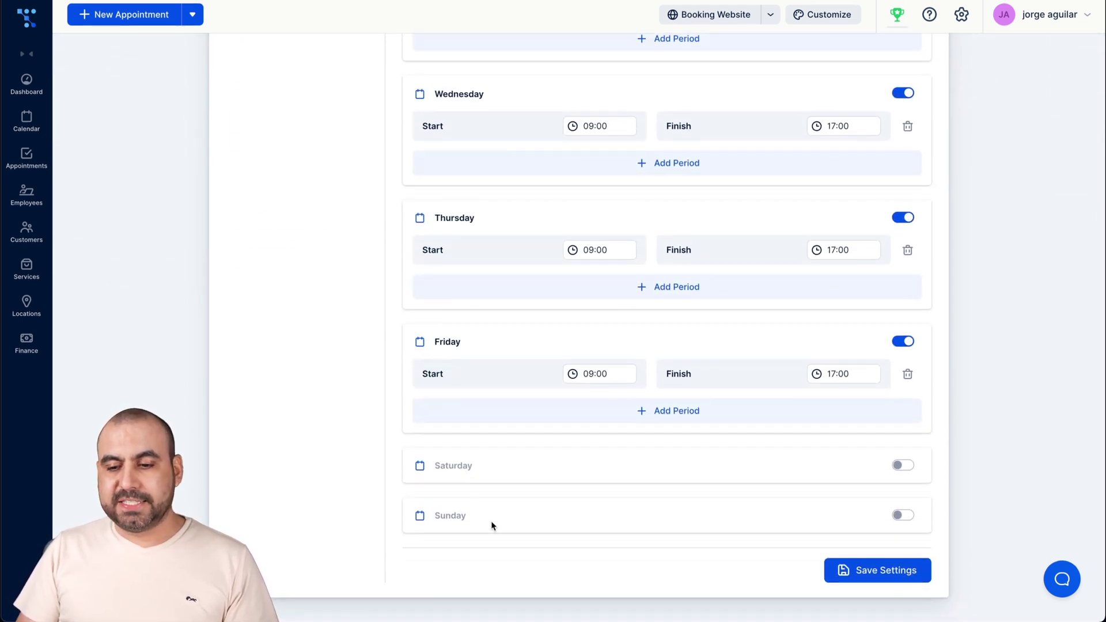
left_click(903, 467)
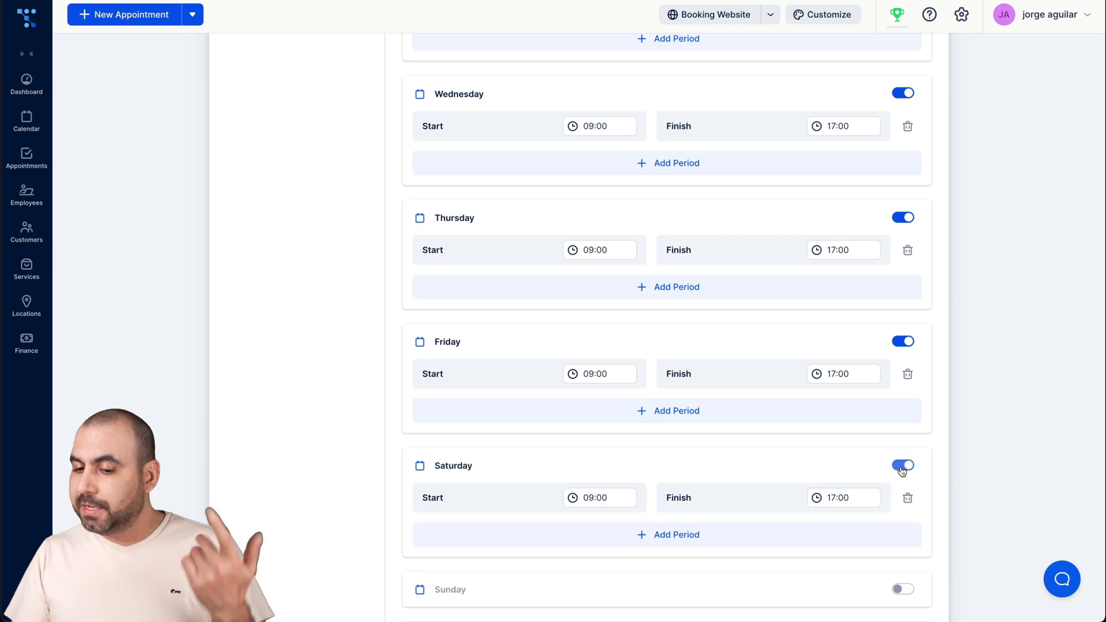
left_click(902, 467)
scroll(902, 472, "up", 6)
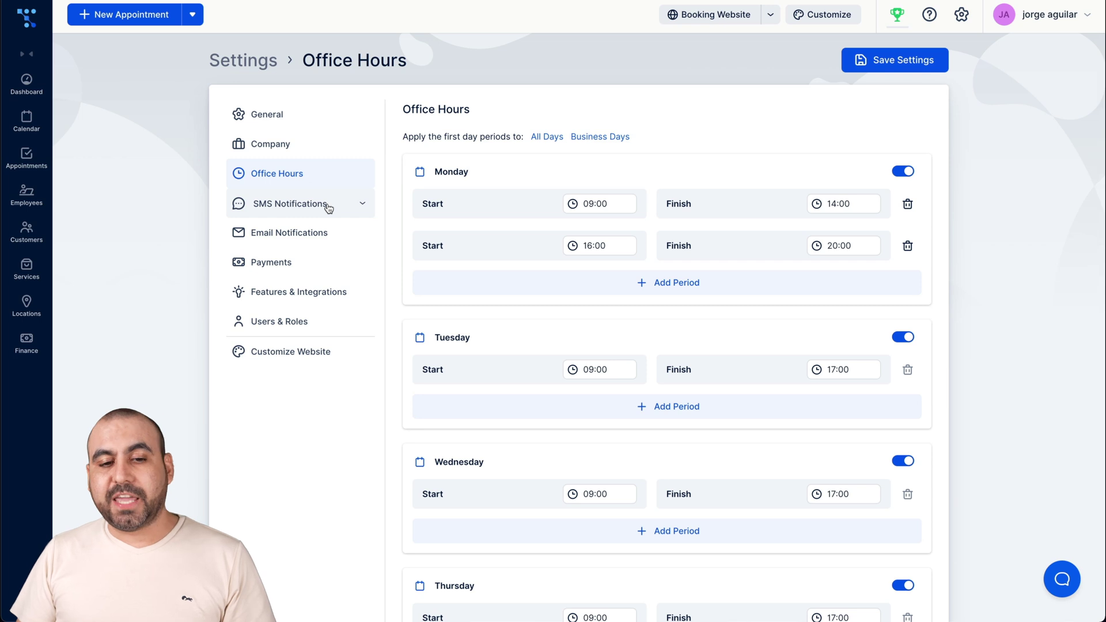
left_click(327, 207)
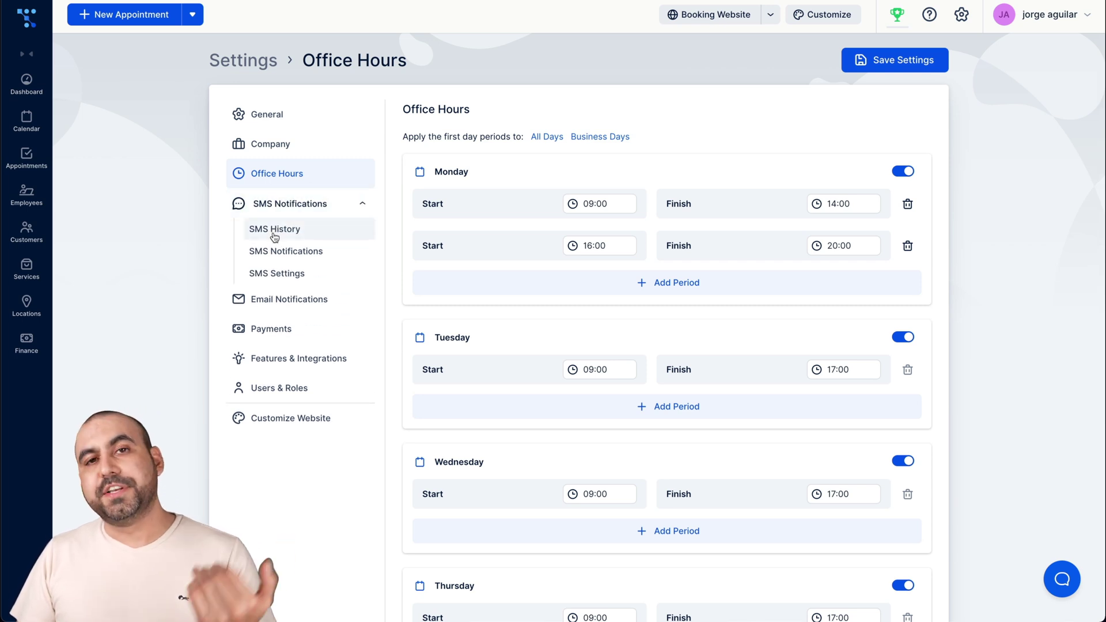
Open Email Notifications and highlight the {{service_name}} and {{customer_full_name}} placeholders in the template
left_click(289, 299)
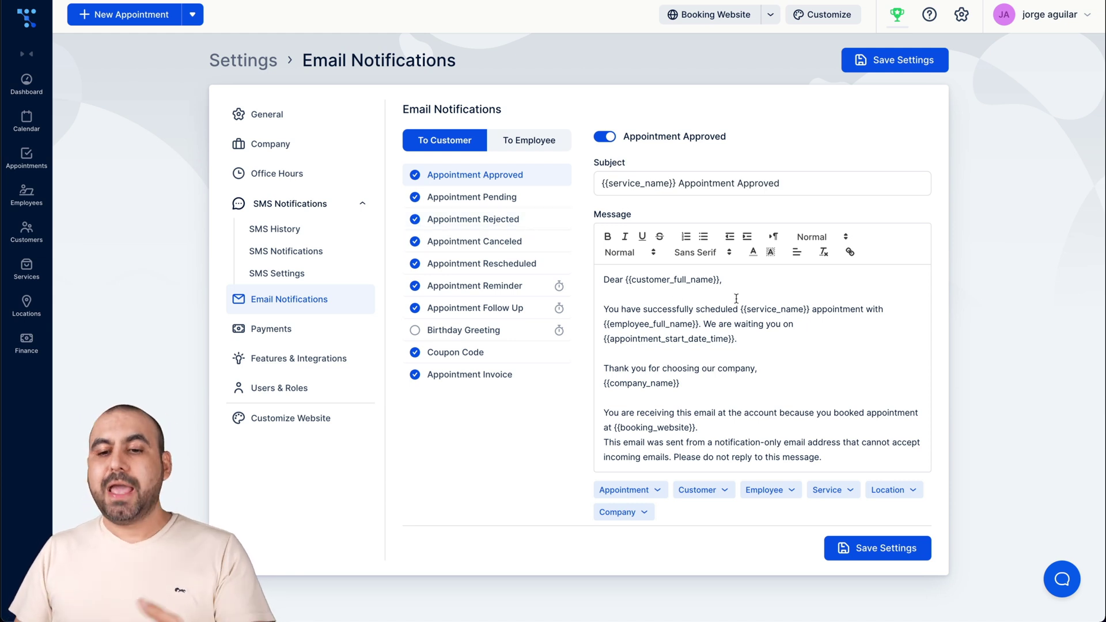
left_click_drag(736, 298, 752, 393)
left_click(752, 404)
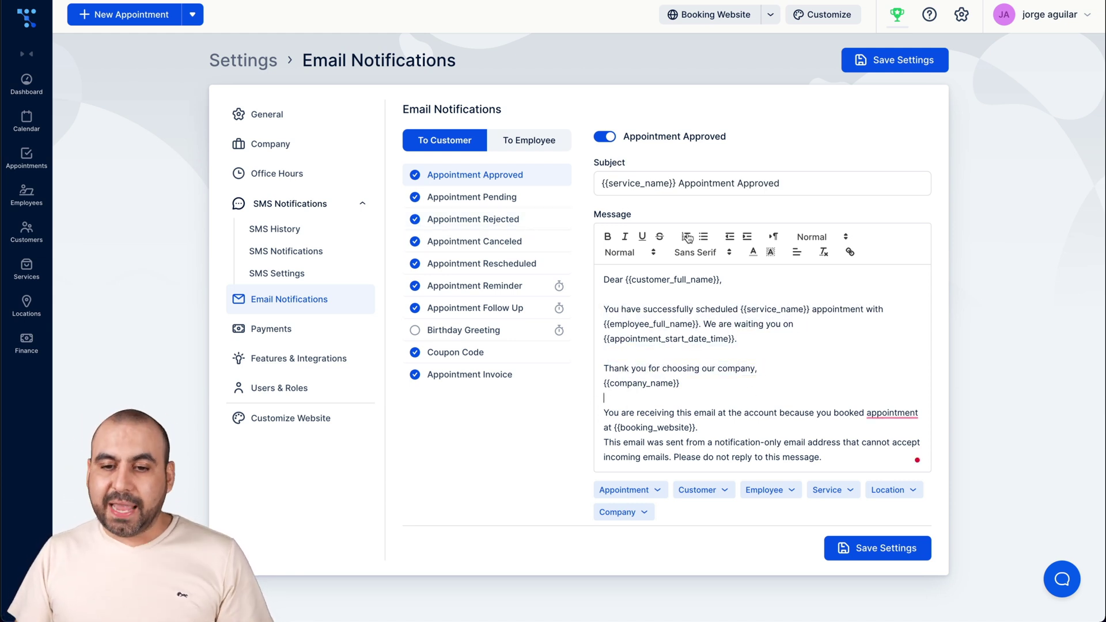
left_click_drag(602, 184, 676, 185)
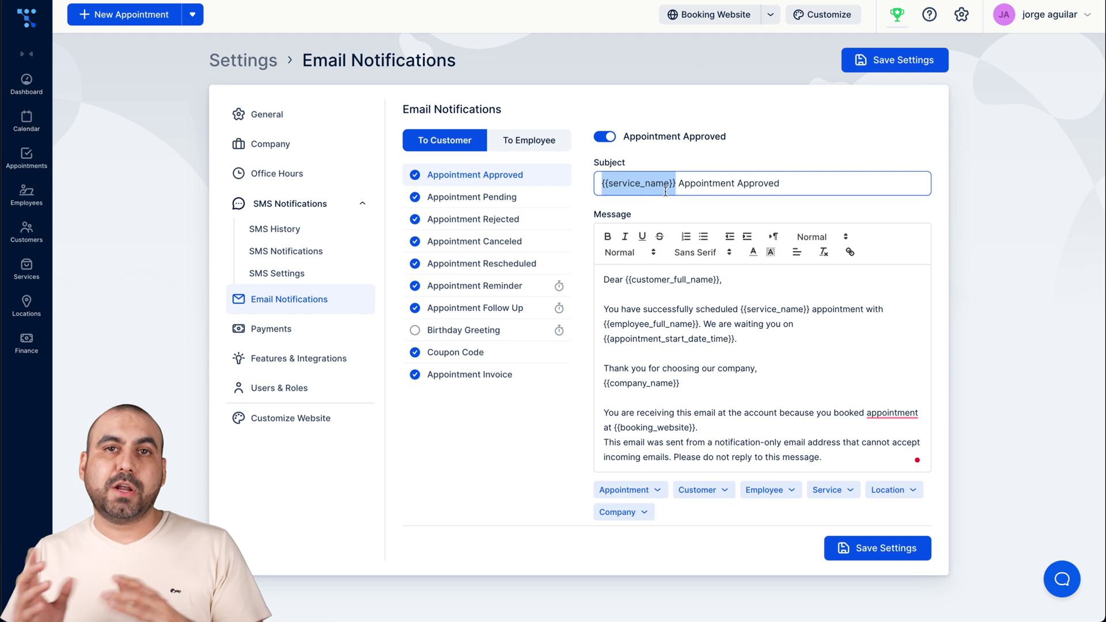
left_click(626, 280)
left_click_drag(627, 280, 718, 280)
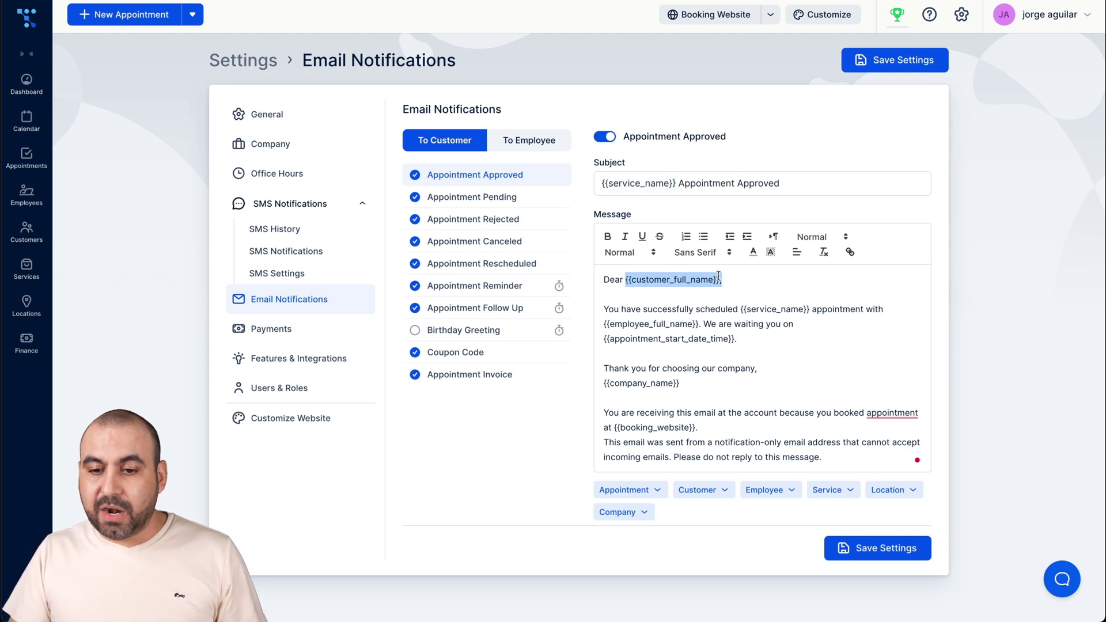
left_click(739, 280)
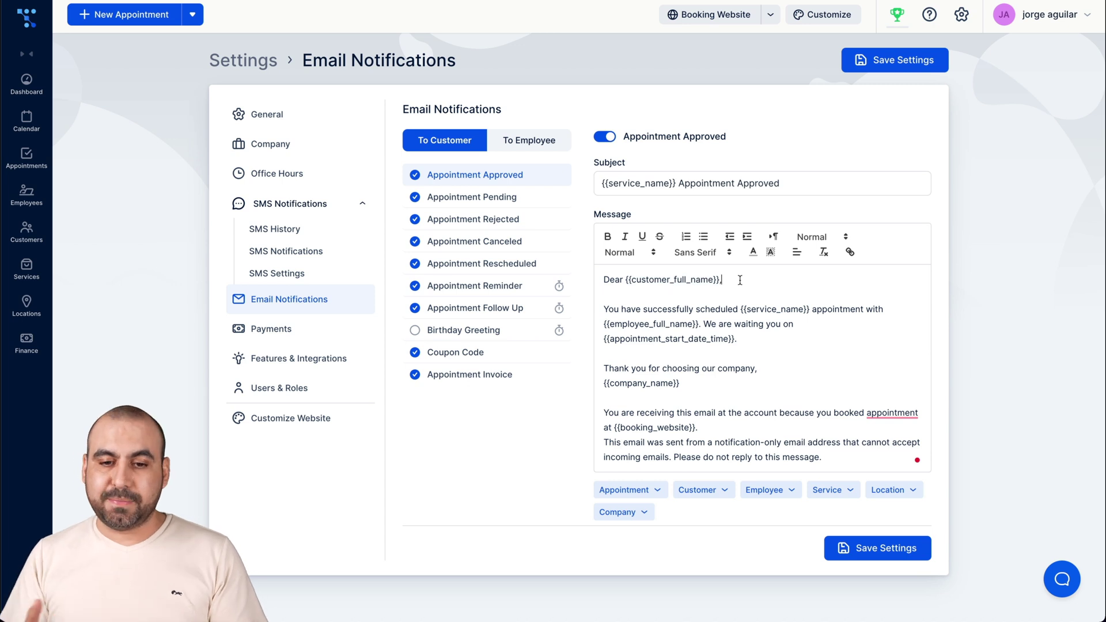
Browse the Pending, Canceled and Reminder templates, check the employee templates, then open Payments
left_click(534, 197)
left_click(532, 242)
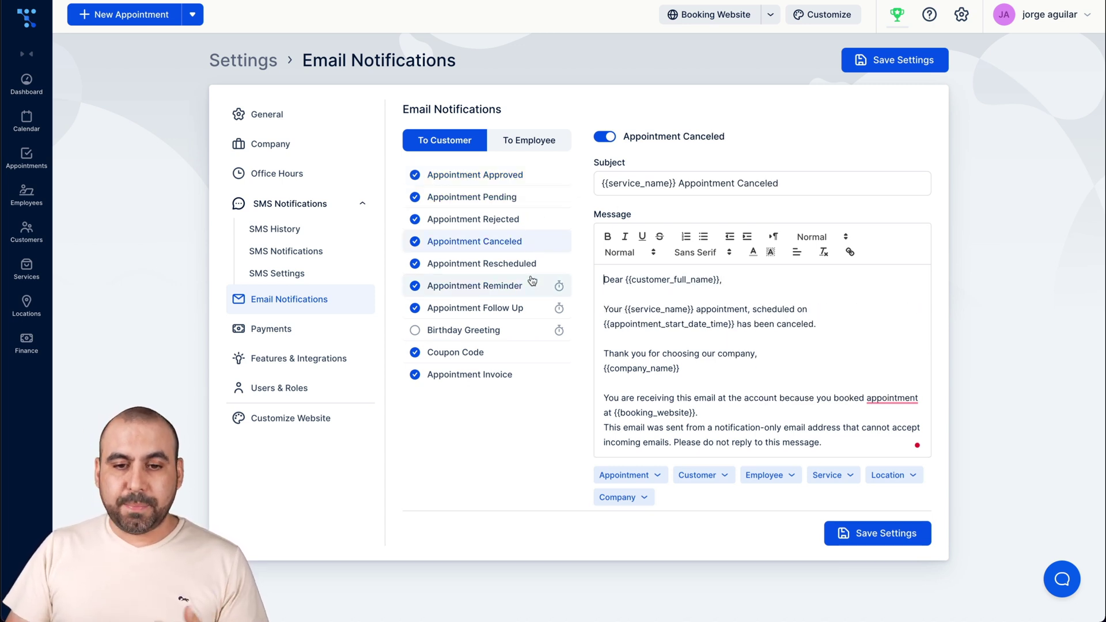
left_click(532, 285)
left_click(527, 147)
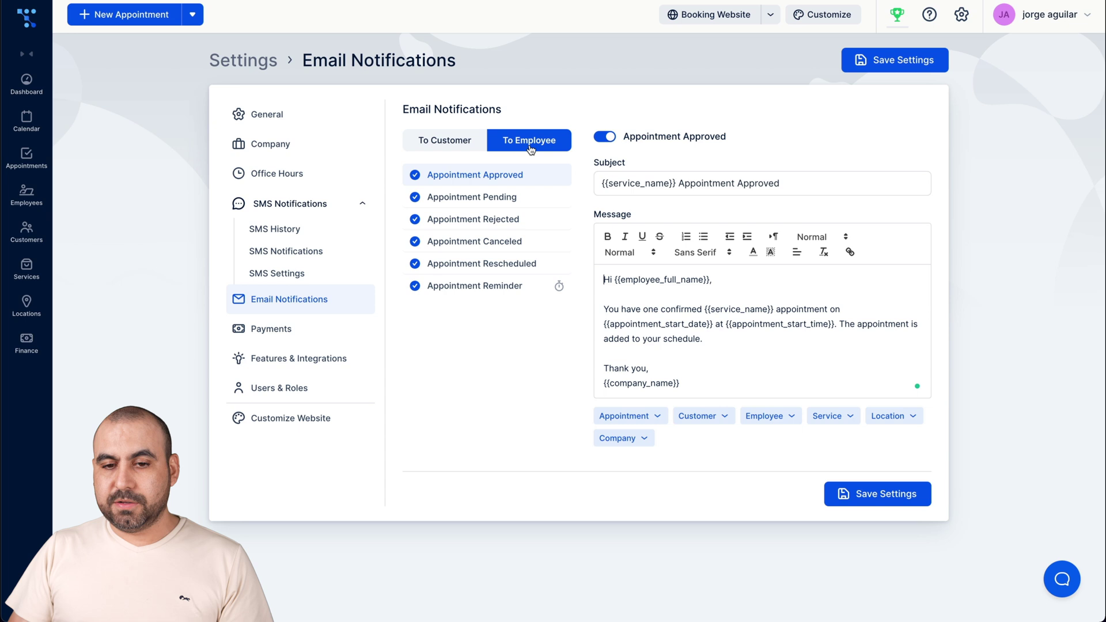
left_click(471, 144)
left_click(296, 327)
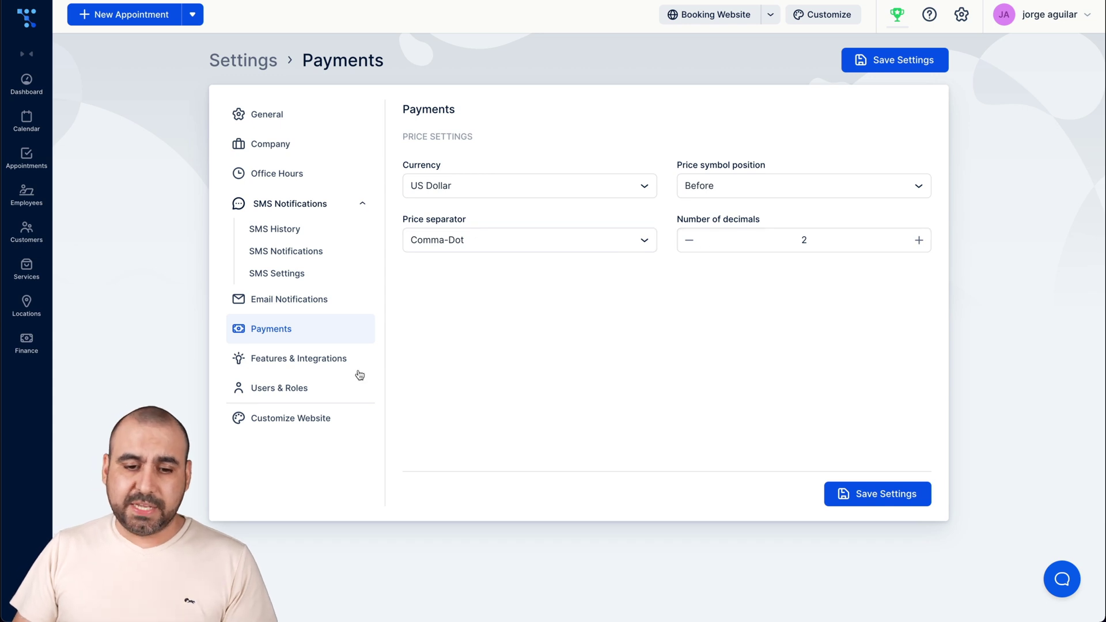
Open the Features & Integrations settings and scroll through the feature list
left_click(318, 366)
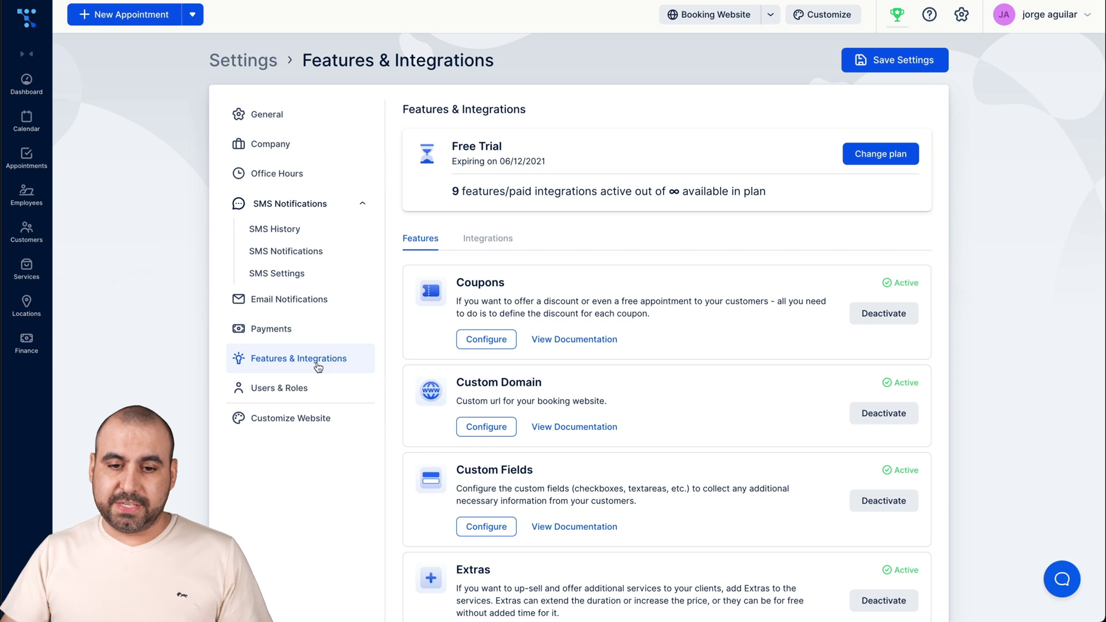
scroll(659, 363, "down", 3)
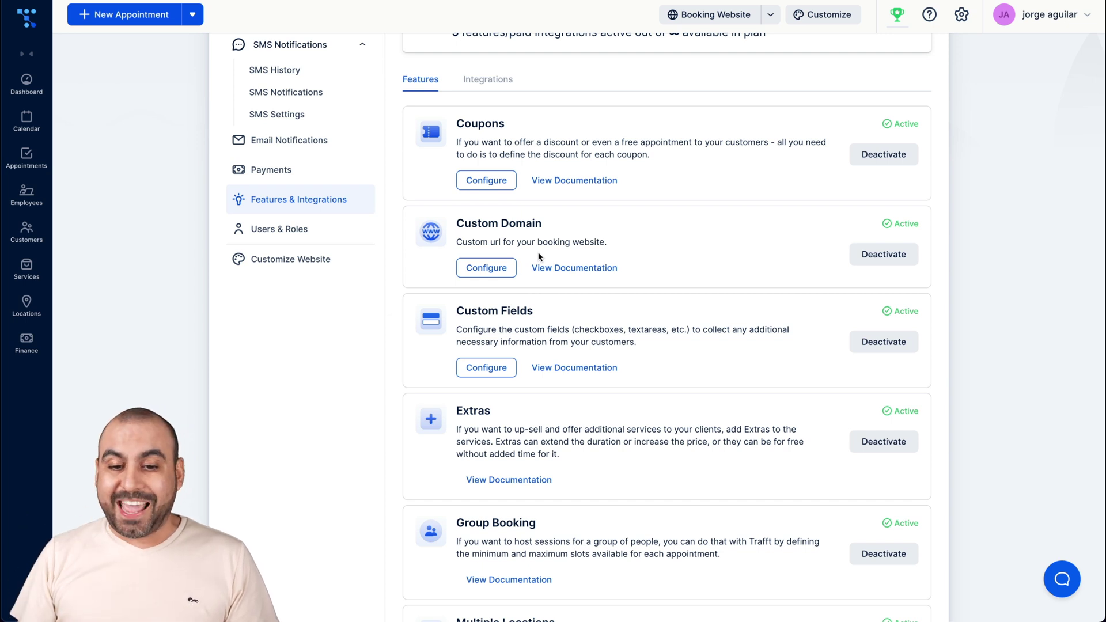
scroll(562, 354, "down", 1)
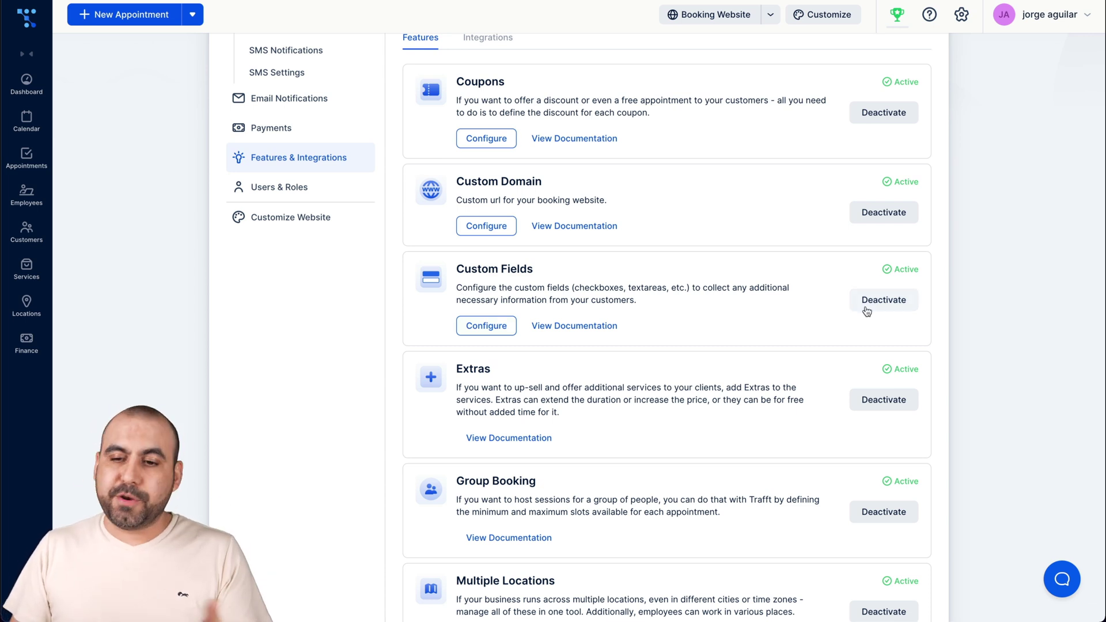
scroll(563, 300, "down", 3)
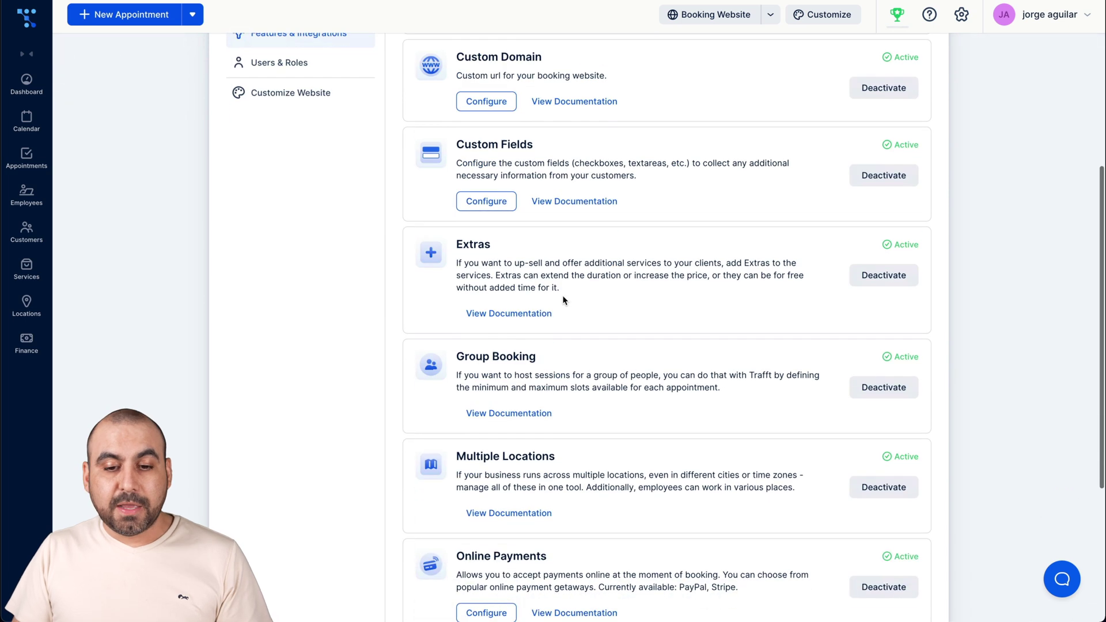
scroll(588, 297, "down", 2)
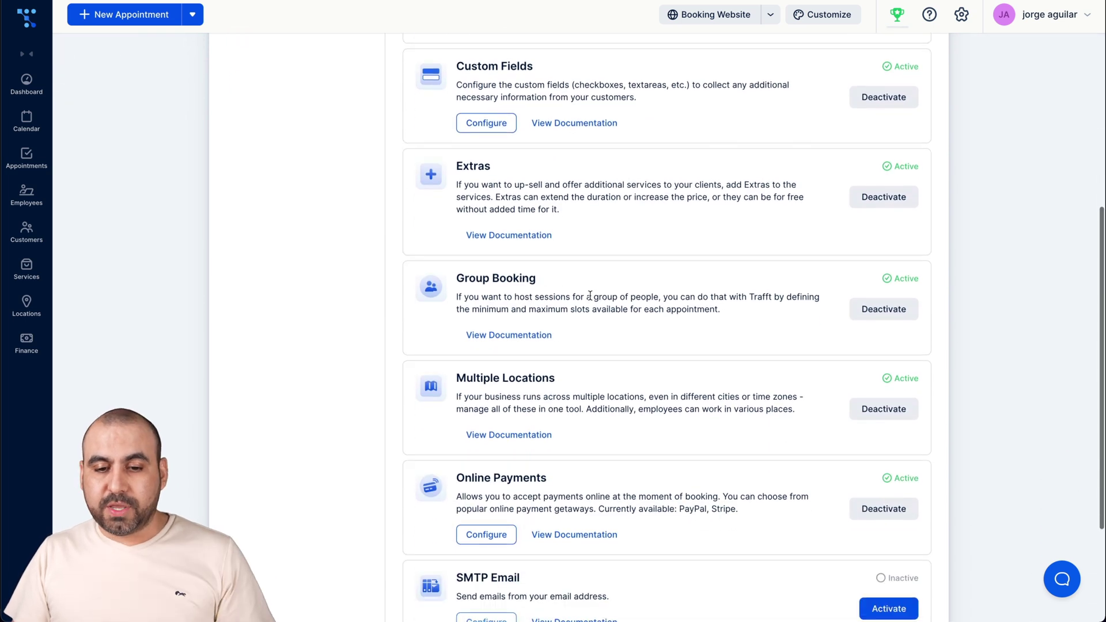
scroll(590, 297, "down", 2)
scroll(590, 299, "down", 2)
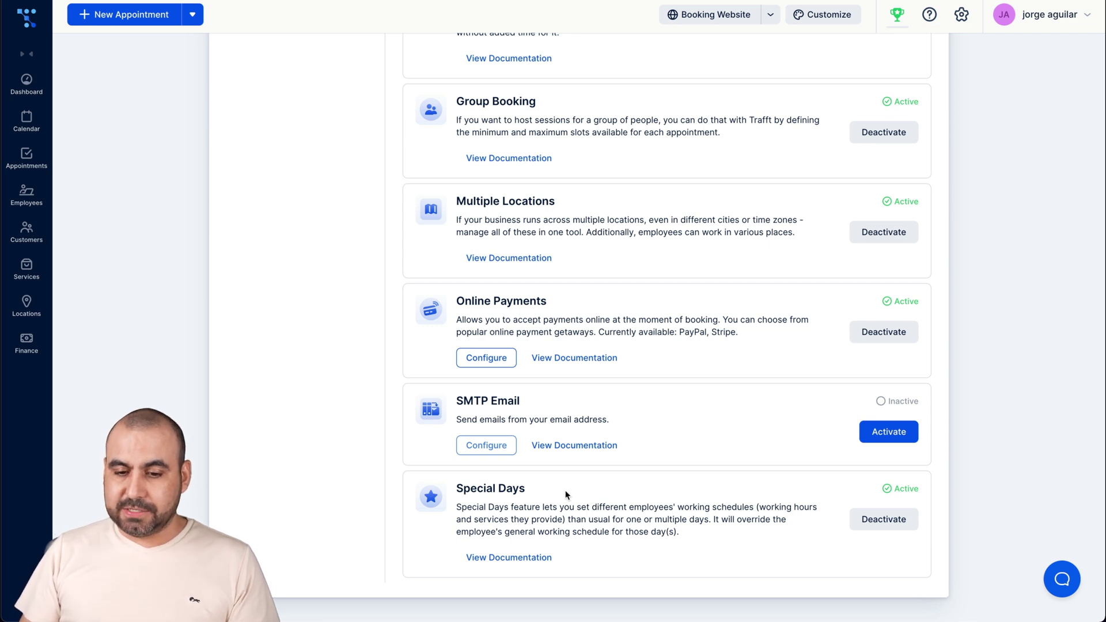
scroll(565, 494, "up", 10)
Browse the Integrations cards and open the Google Calendar and Google Meet integration settings
left_click(497, 238)
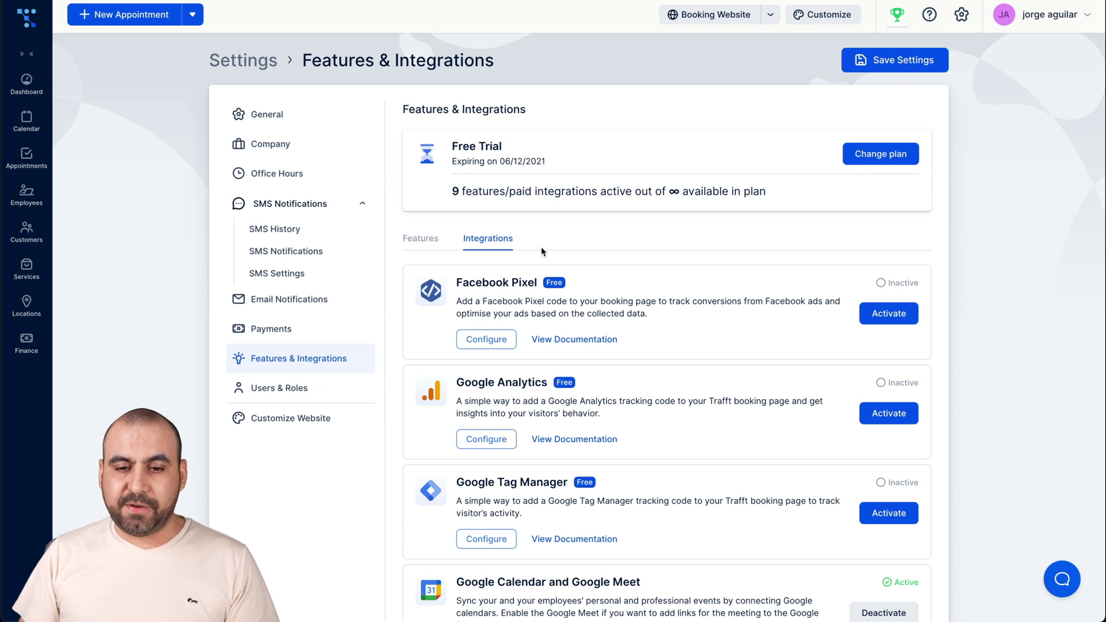
scroll(541, 247, "down", 3)
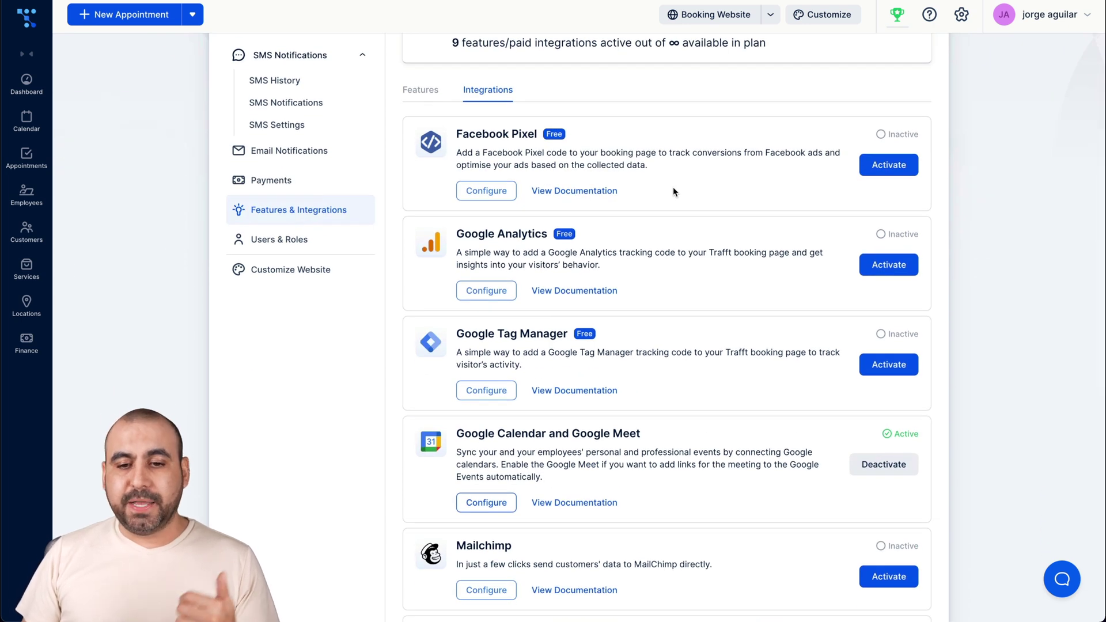
scroll(669, 231, "down", 3)
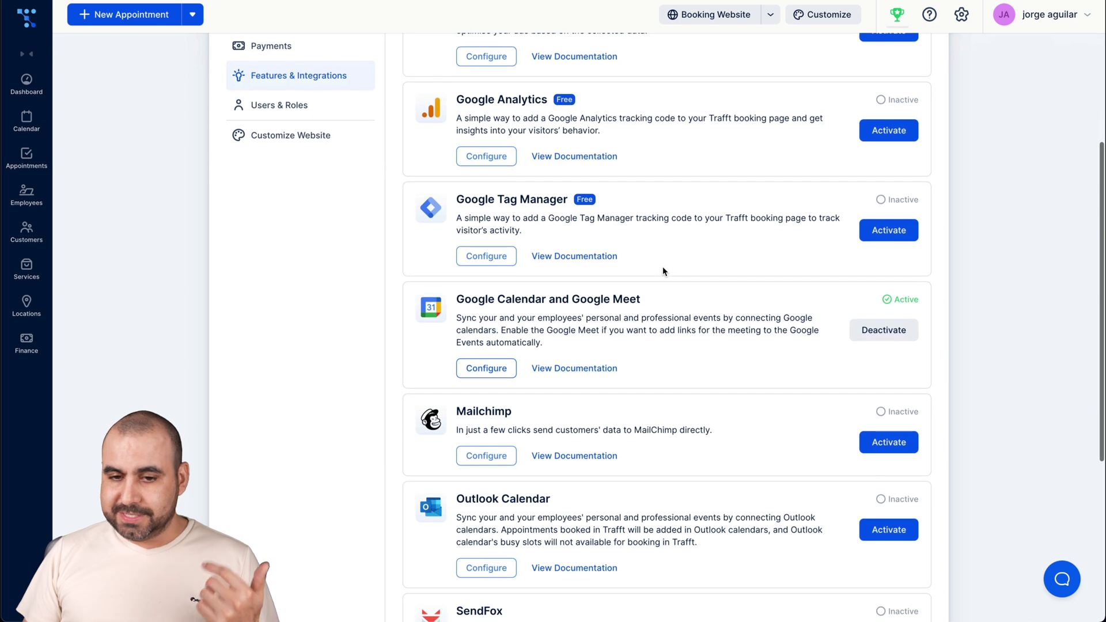
scroll(663, 267, "down", 1)
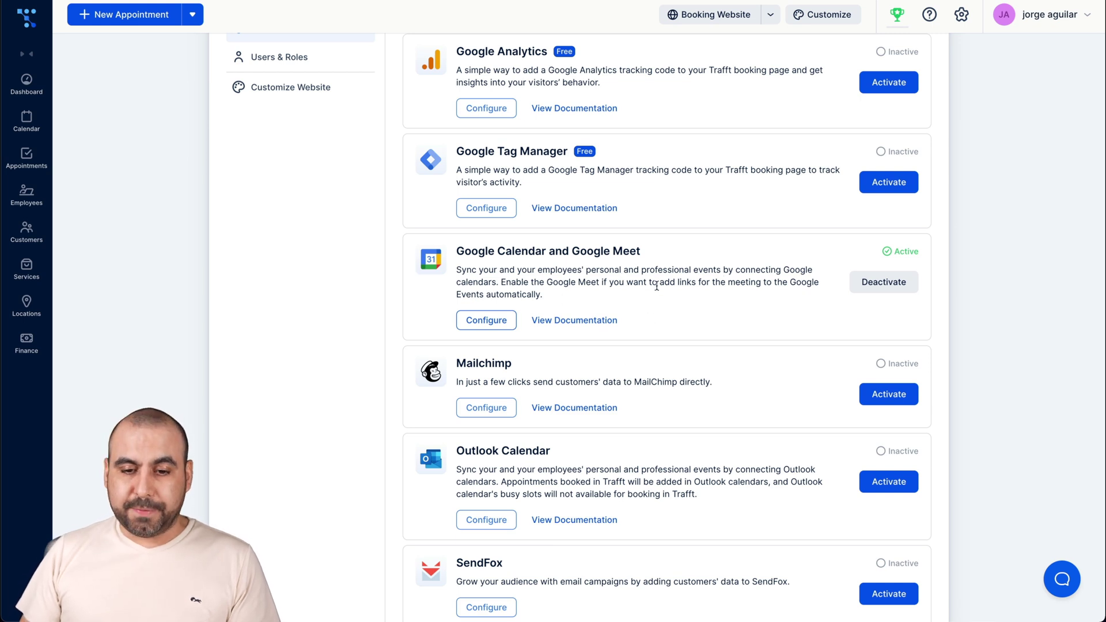
scroll(657, 287, "down", 2)
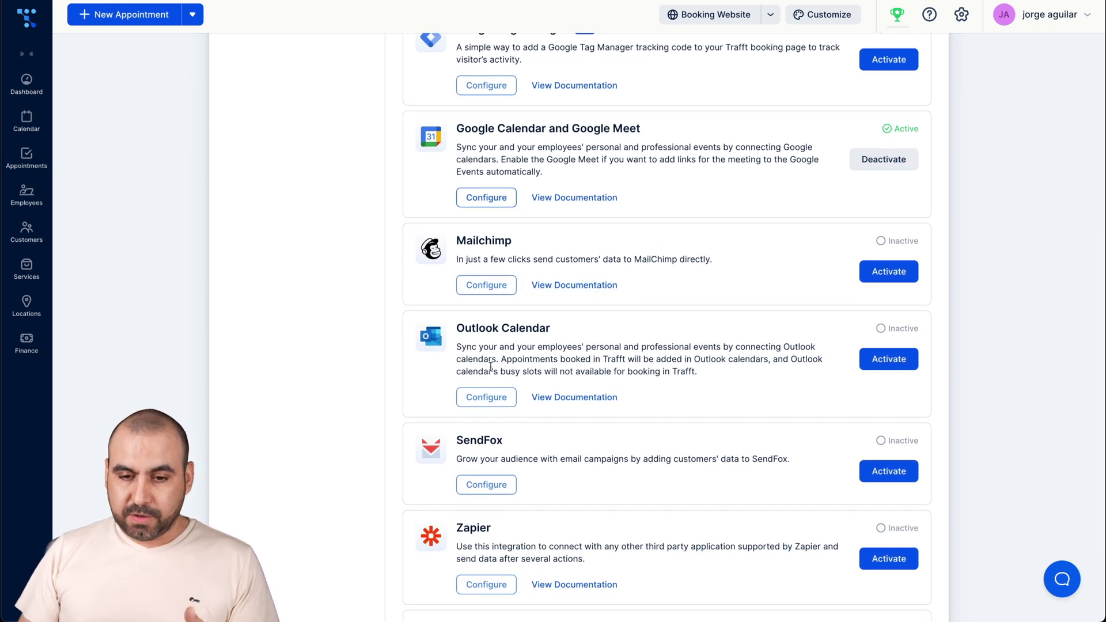
scroll(495, 364, "down", 2)
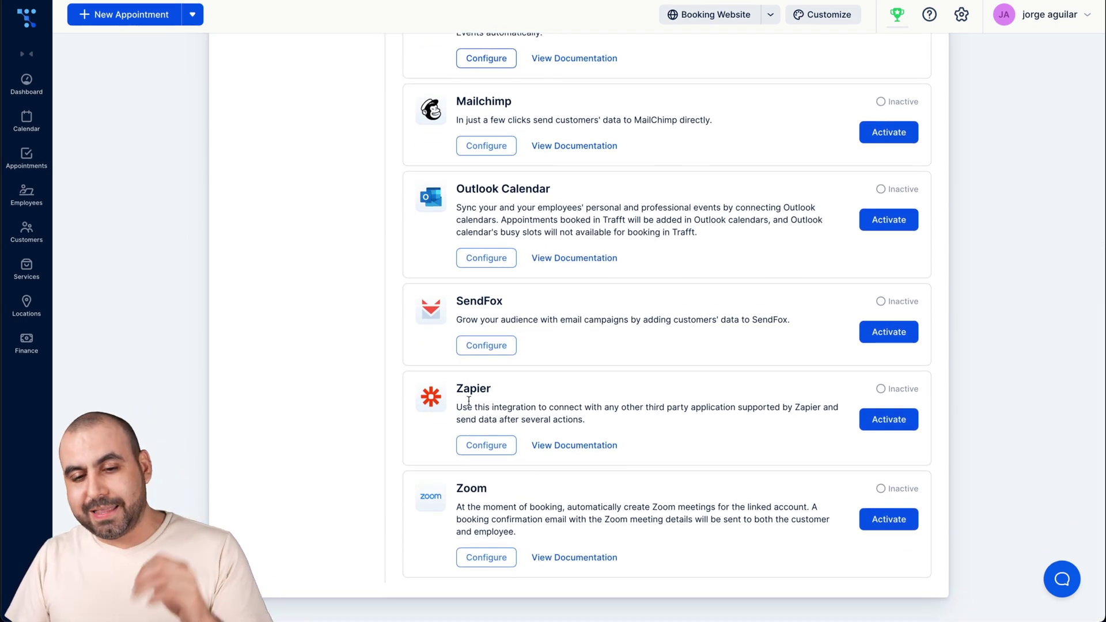
scroll(488, 406, "up", 3)
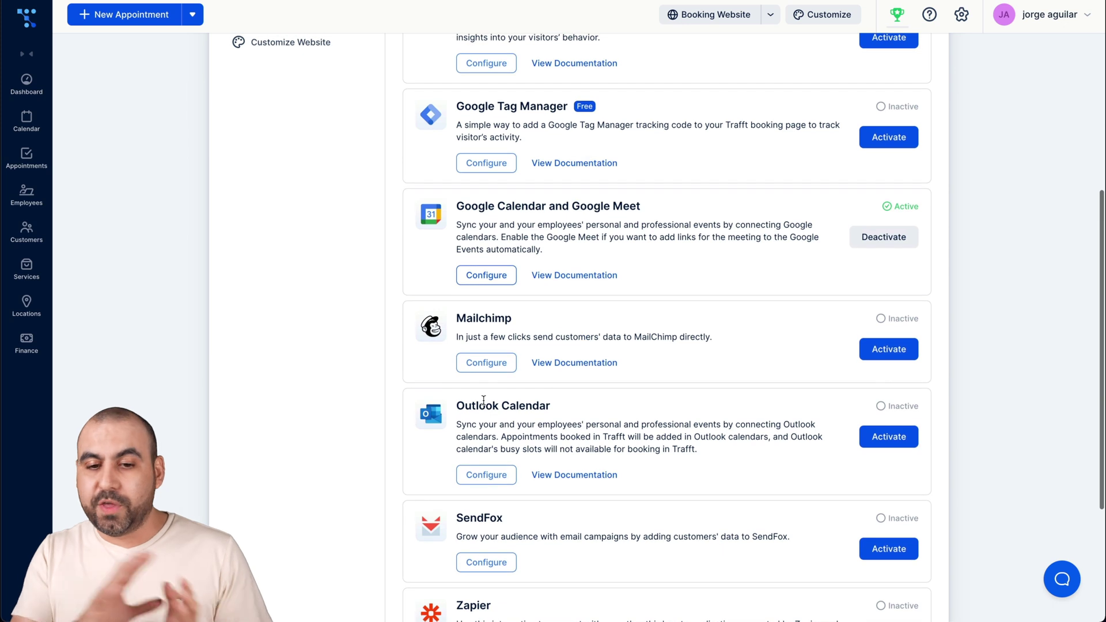
scroll(484, 403, "up", 2)
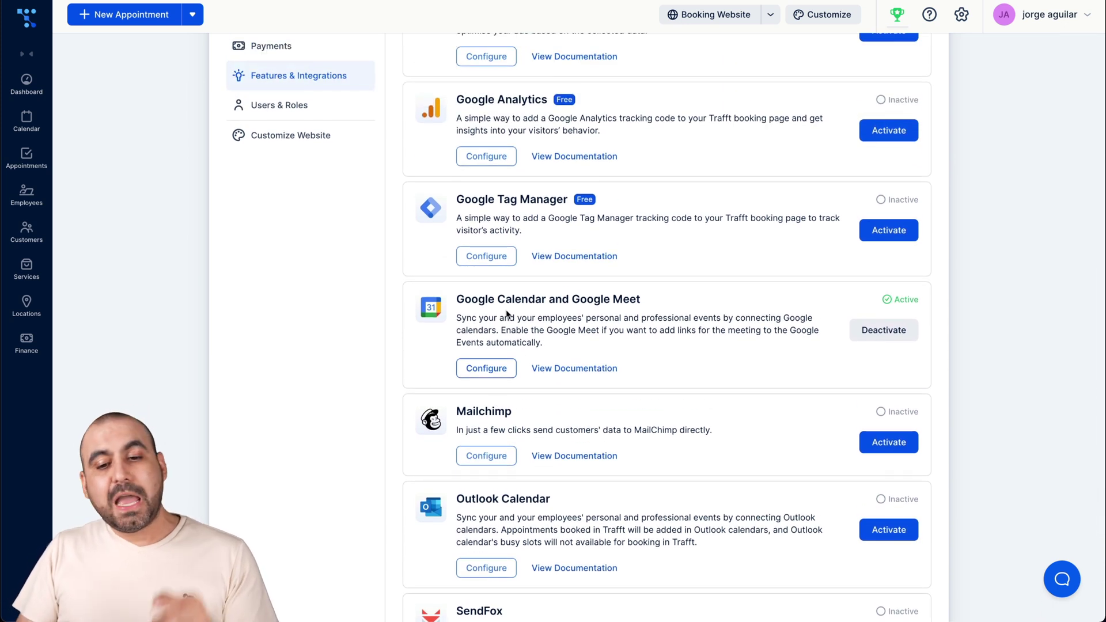
left_click(499, 363)
Review the Google Calendar sync toggles, leaving Insert Pending Appointments, Add Event's Attendees and Send Event Invitation Email off
scroll(498, 359, "down", 1)
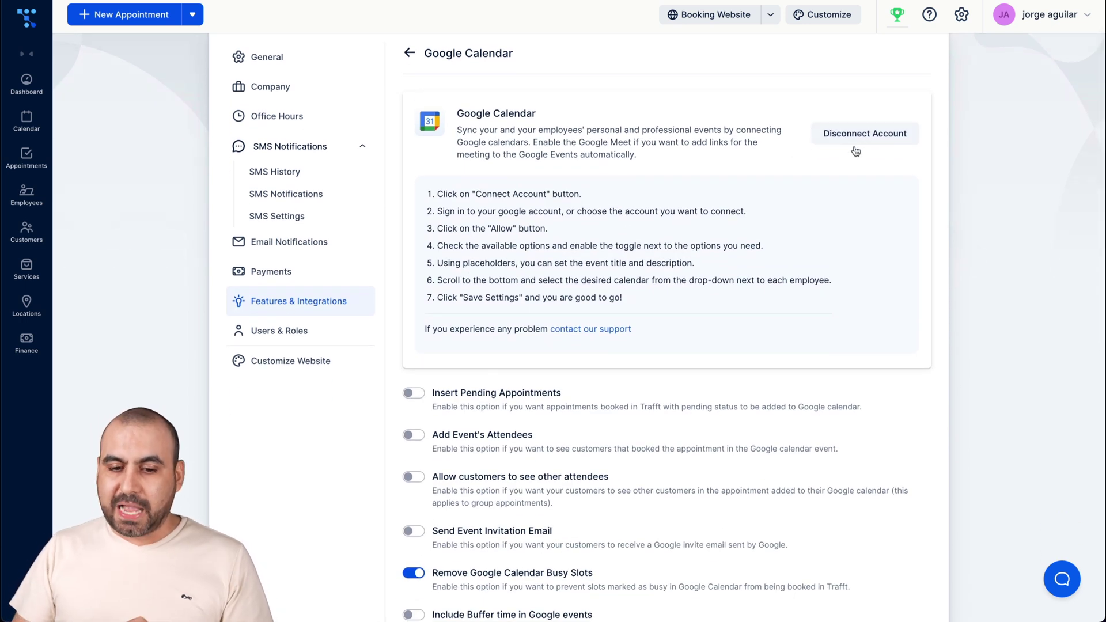
scroll(716, 231, "down", 3)
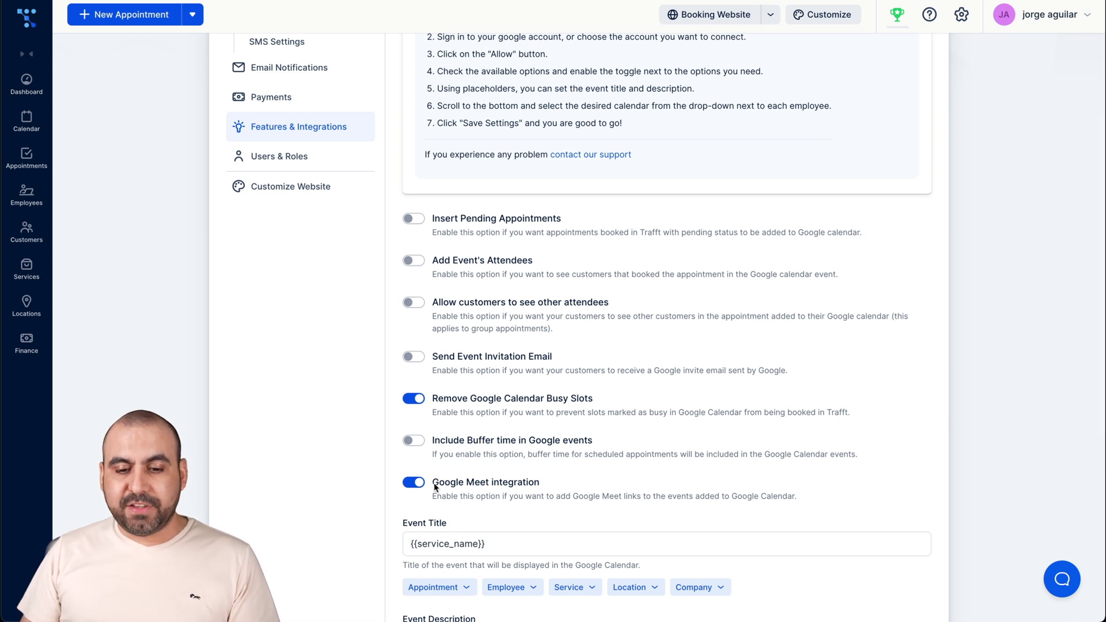
left_click_drag(433, 483, 541, 484)
left_click(541, 485)
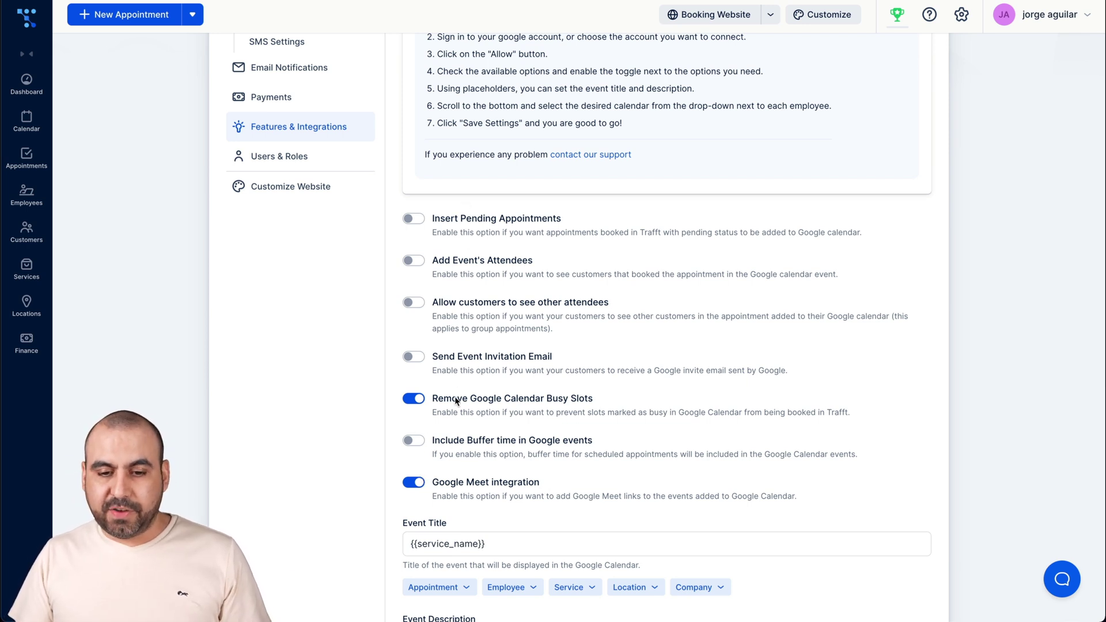
left_click_drag(435, 398, 588, 398)
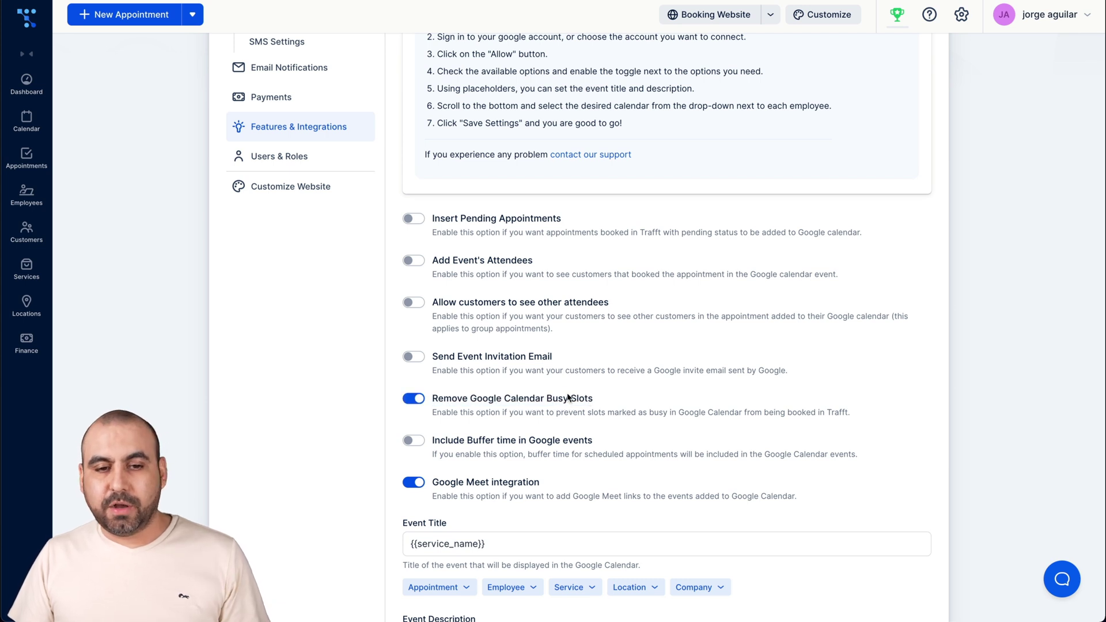
scroll(567, 398, "up", 3)
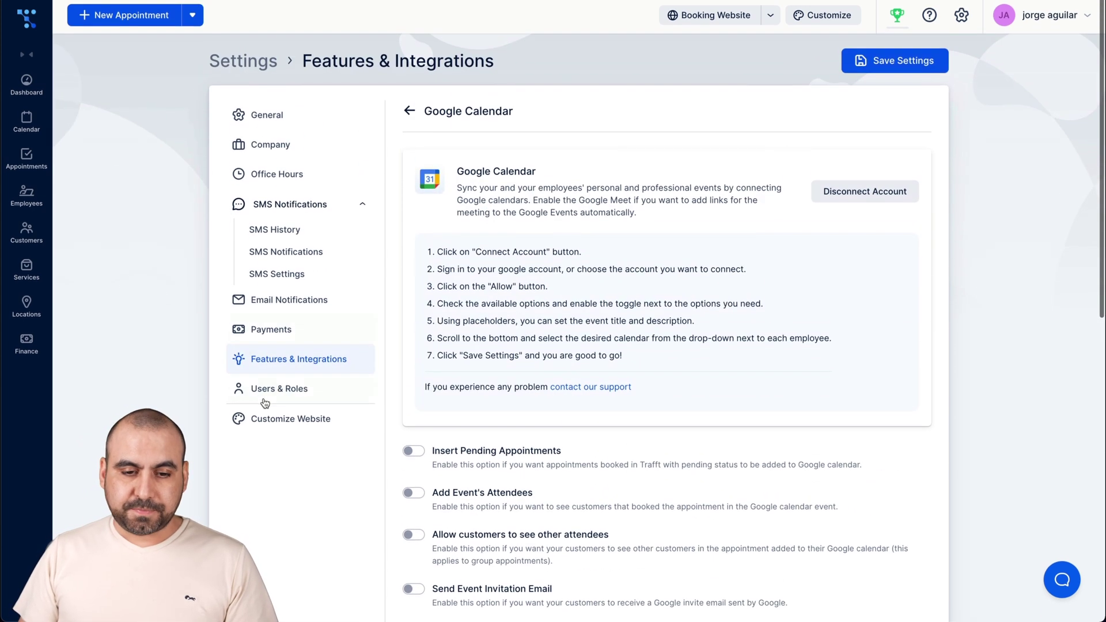
Check the Users & Roles list, cancel the Add User form, then go to Customize Website
left_click(286, 389)
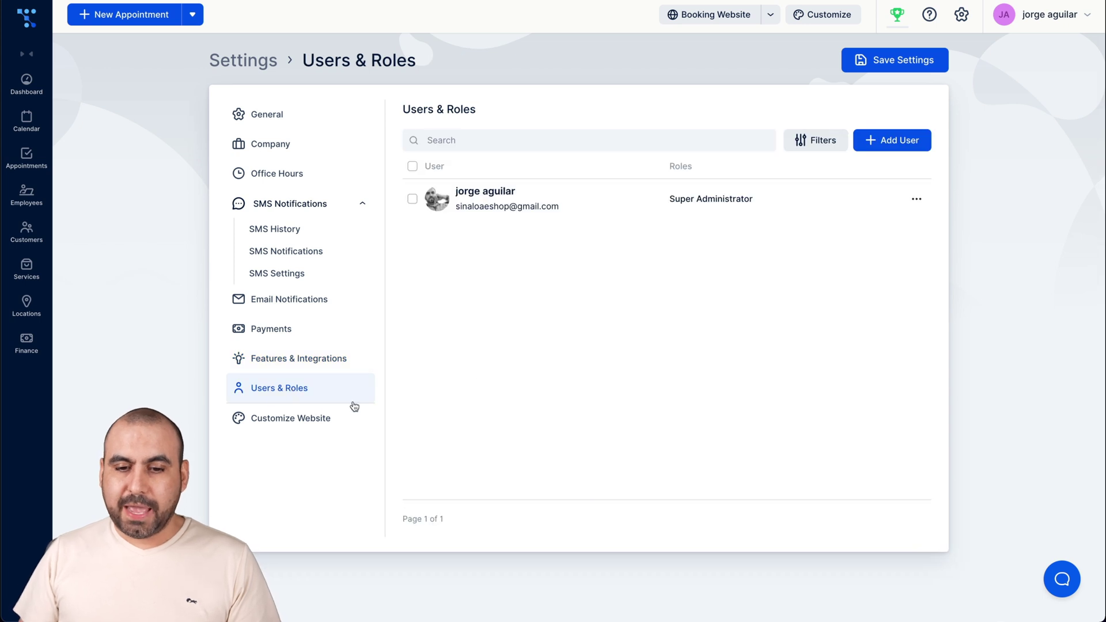
left_click(885, 144)
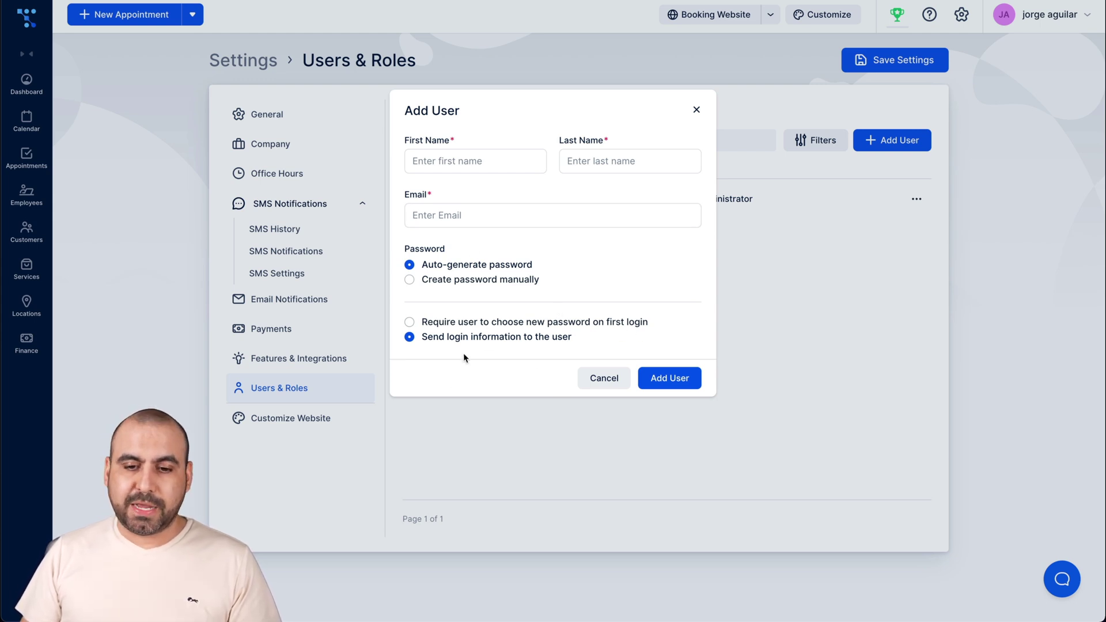
left_click(589, 381)
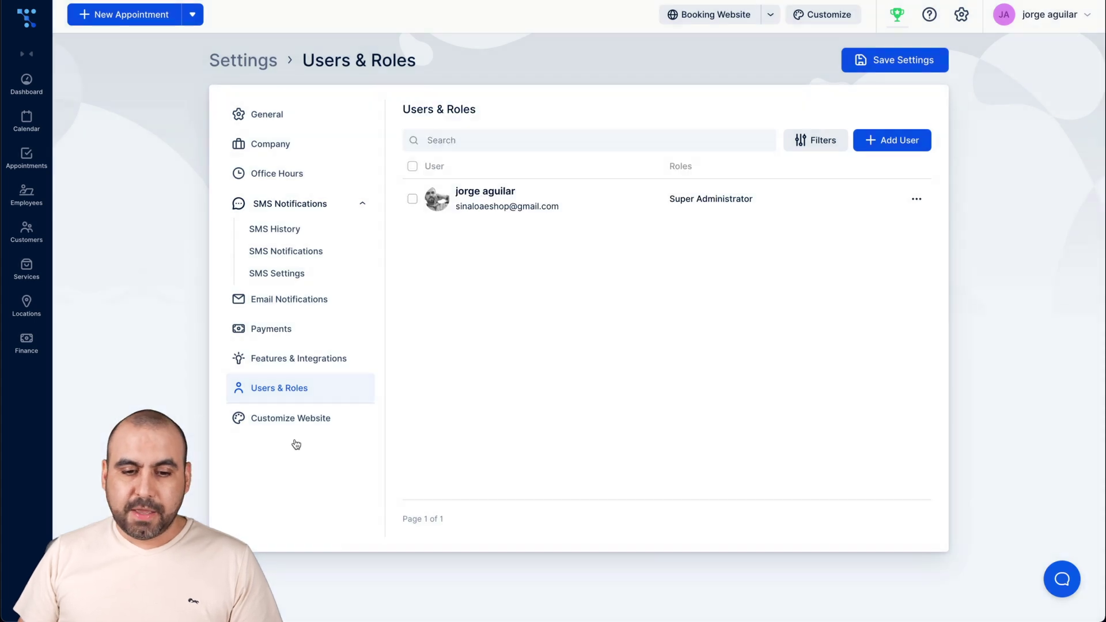
left_click(305, 420)
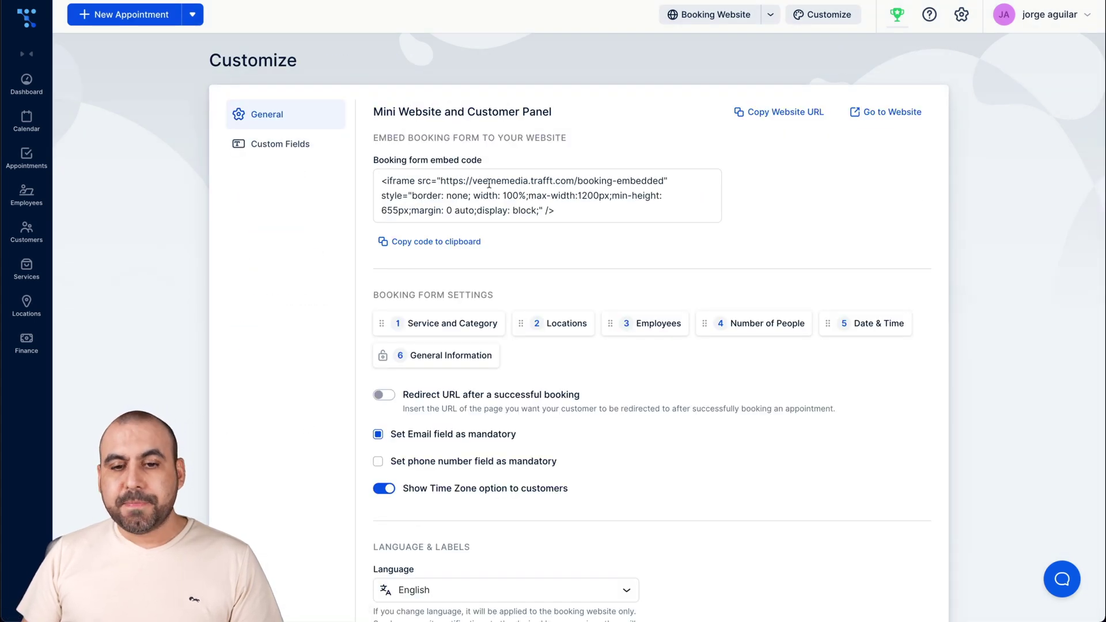
Select the booking form embed code and demonstrate reordering the booking form steps
left_click_drag(393, 180, 402, 180)
triple_click(578, 211)
left_click(578, 211)
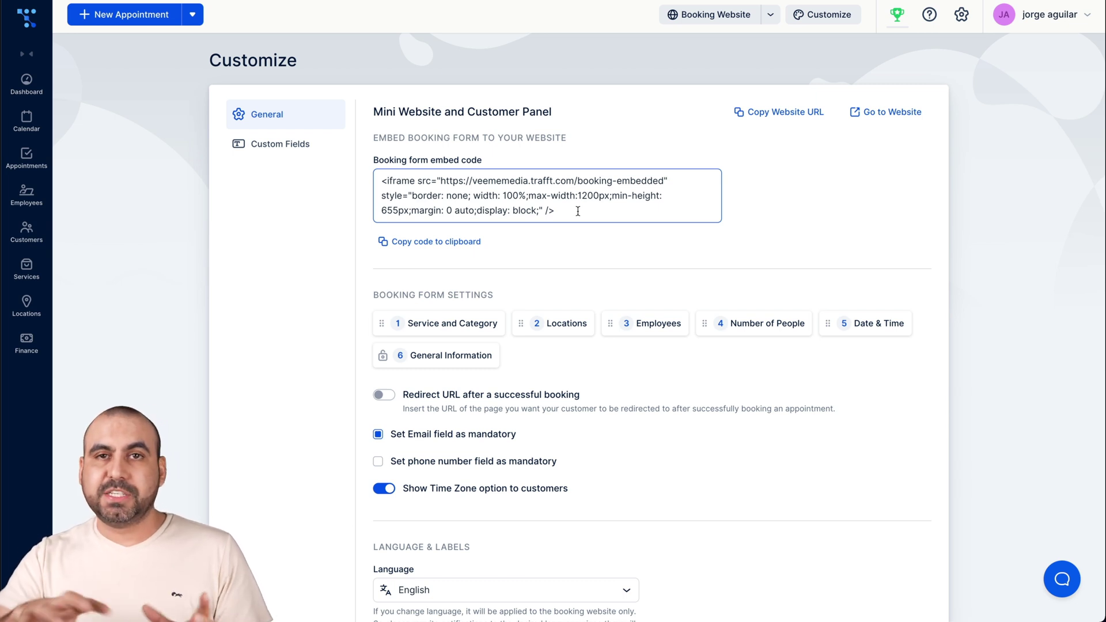
scroll(578, 211, "down", 3)
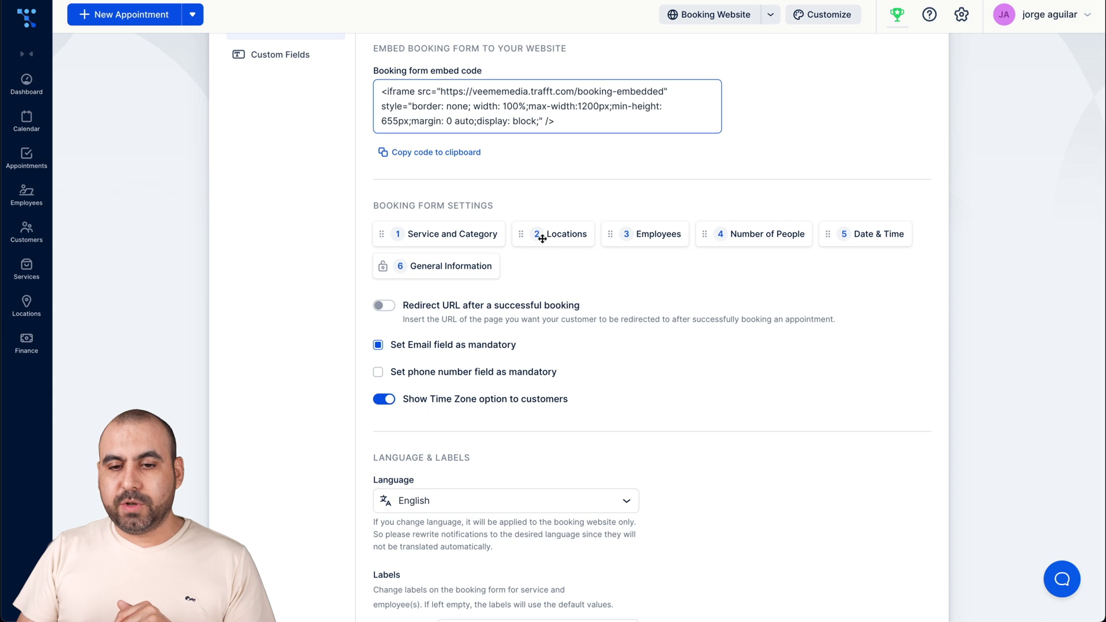
left_click_drag(749, 229, 779, 235)
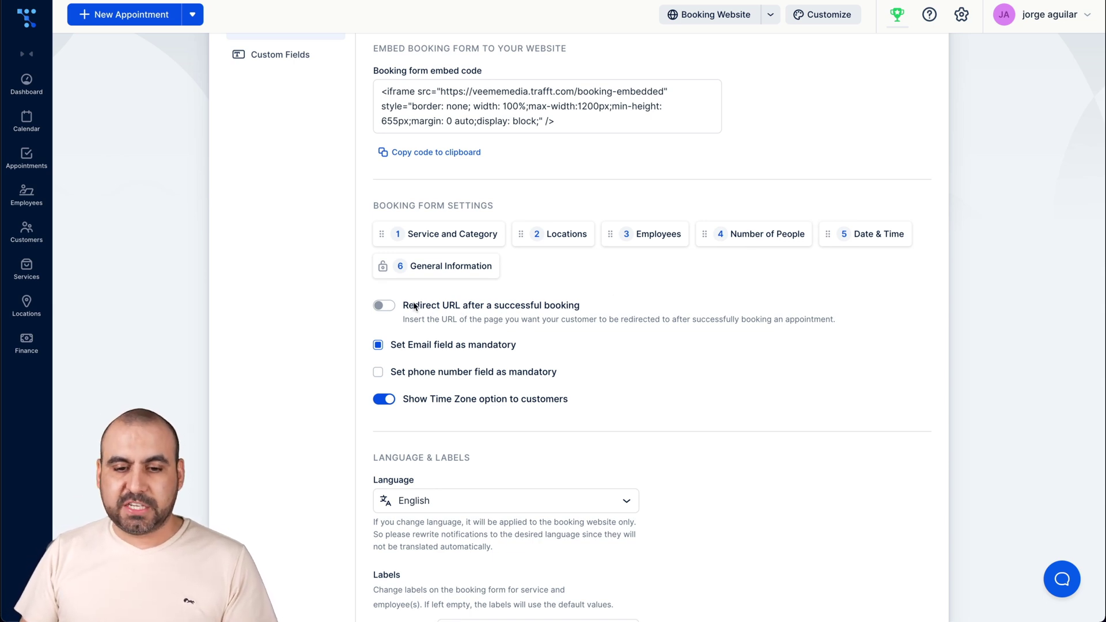
Switch Redirect URL on and back off, and make the phone number field mandatory
left_click(383, 305)
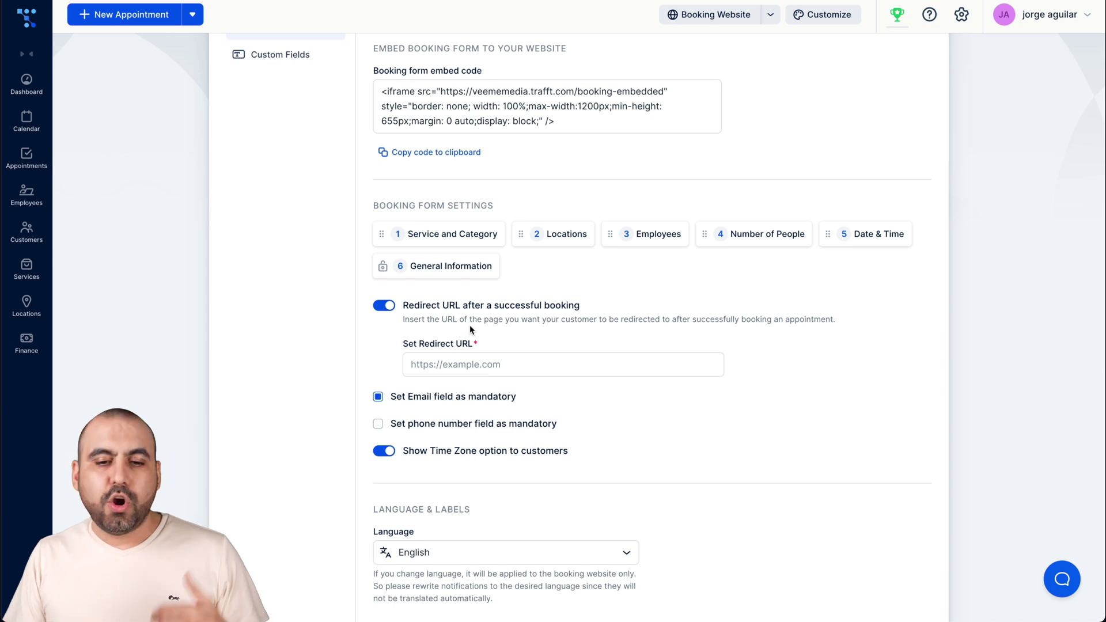
left_click(382, 305)
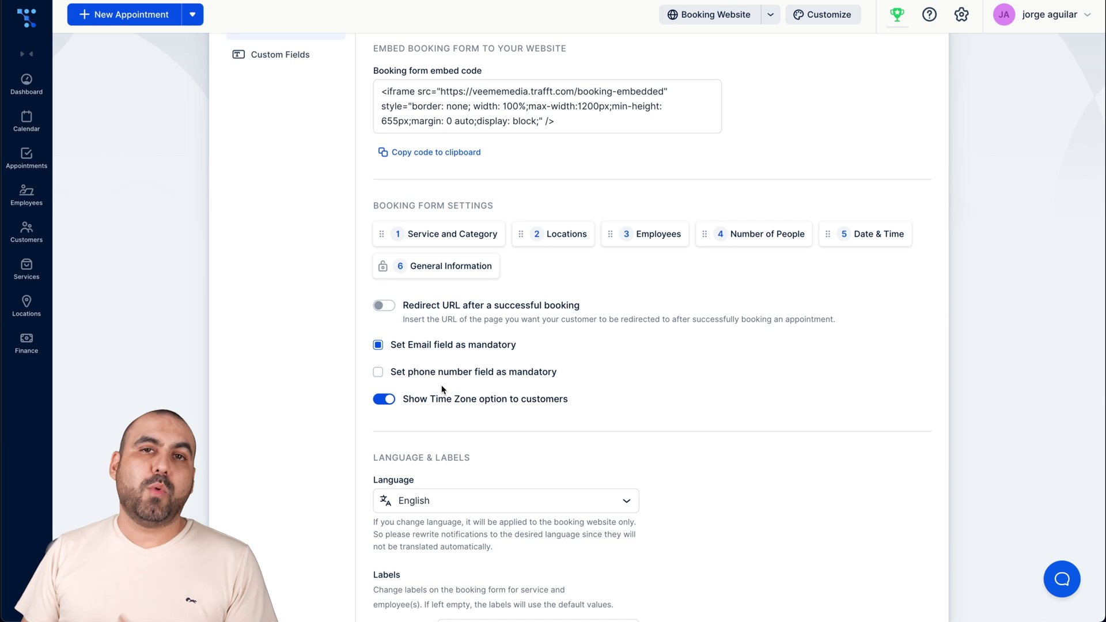
left_click(378, 373)
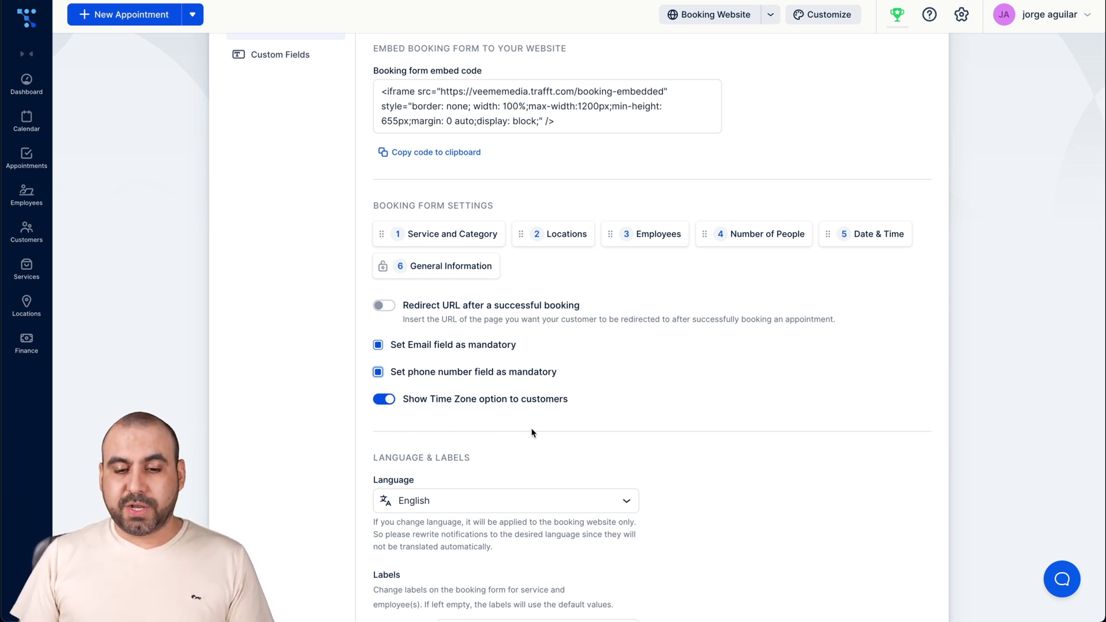
Keep English as the booking website language
scroll(531, 432, "down", 3)
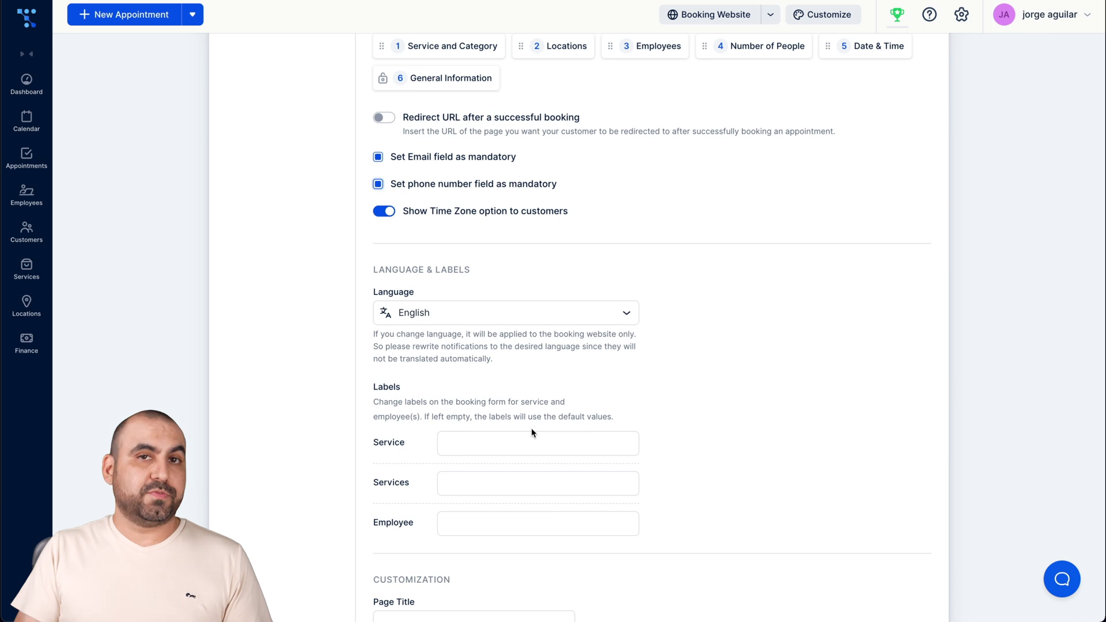
scroll(531, 431, "down", 1)
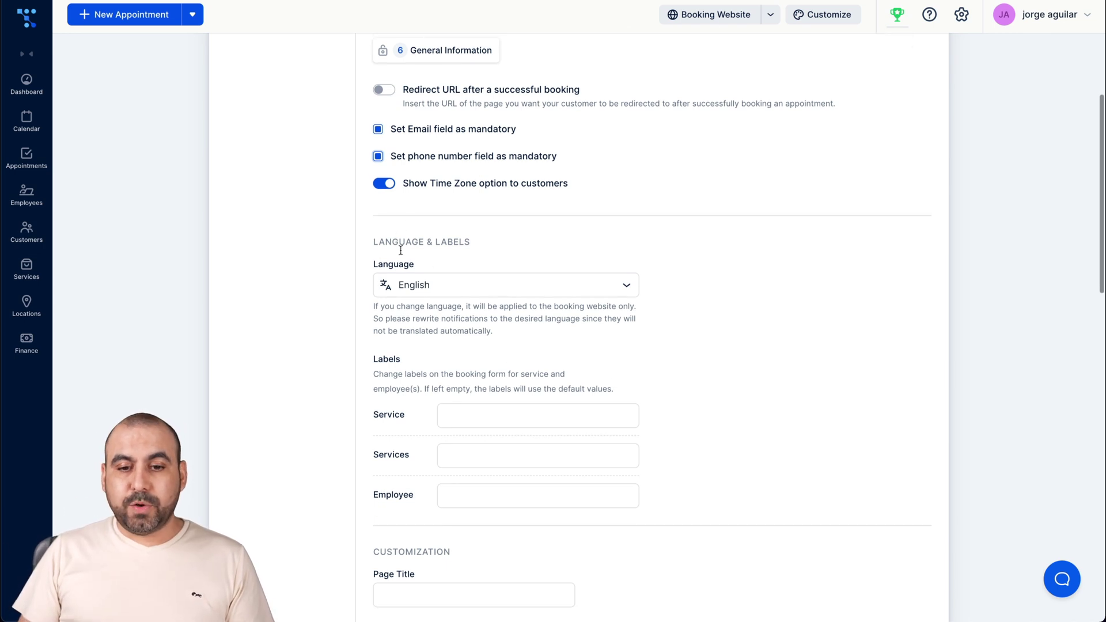
left_click(444, 294)
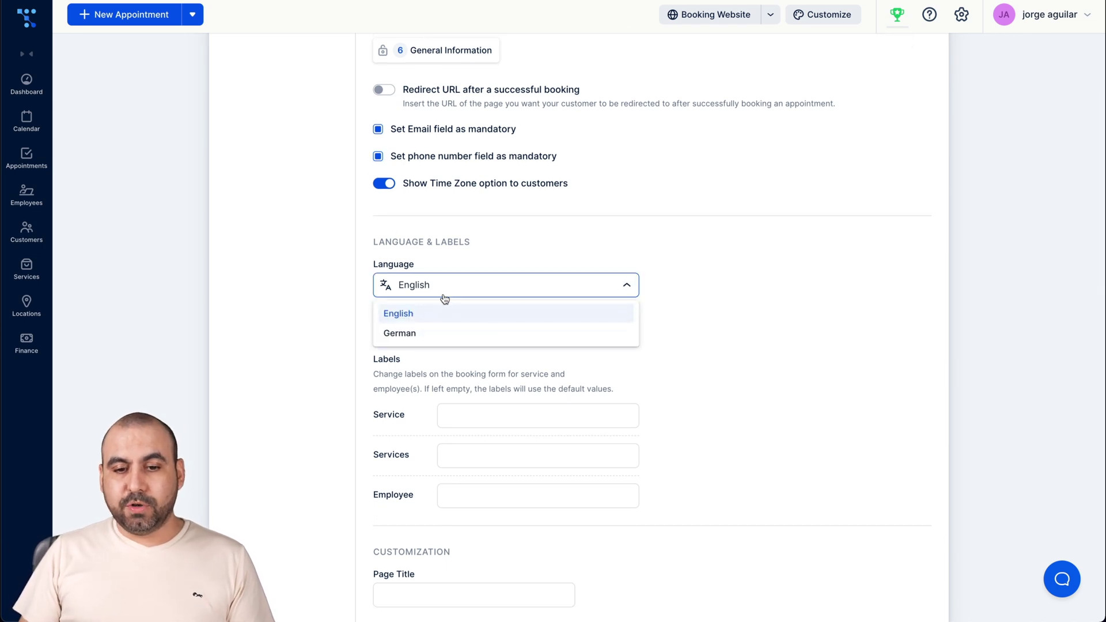
left_click(338, 324)
scroll(375, 314, "down", 3)
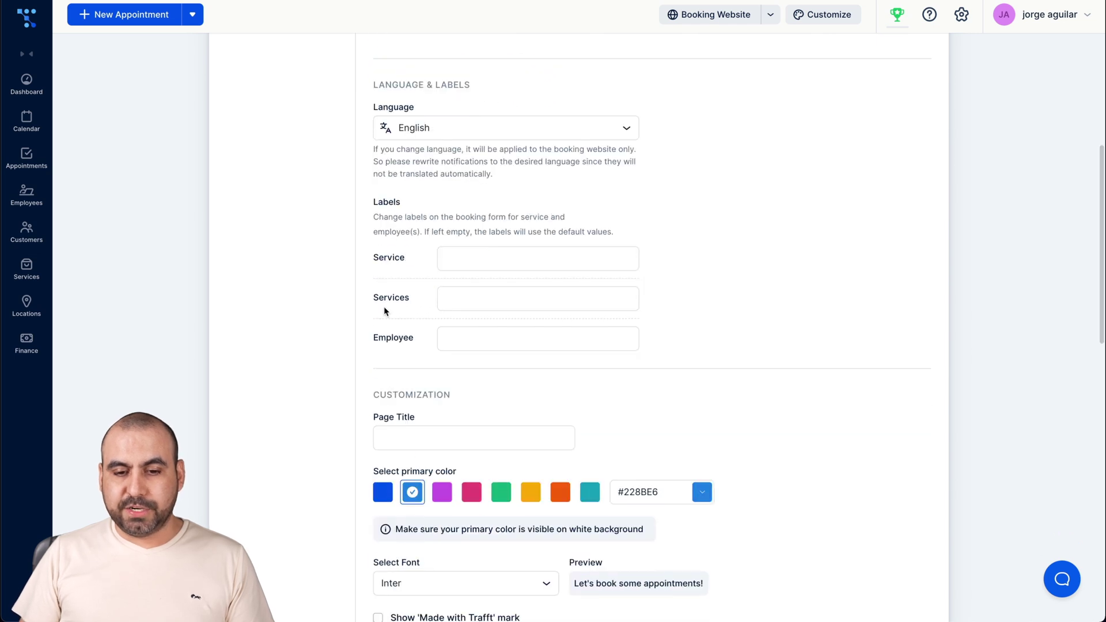
scroll(440, 415, "down", 4)
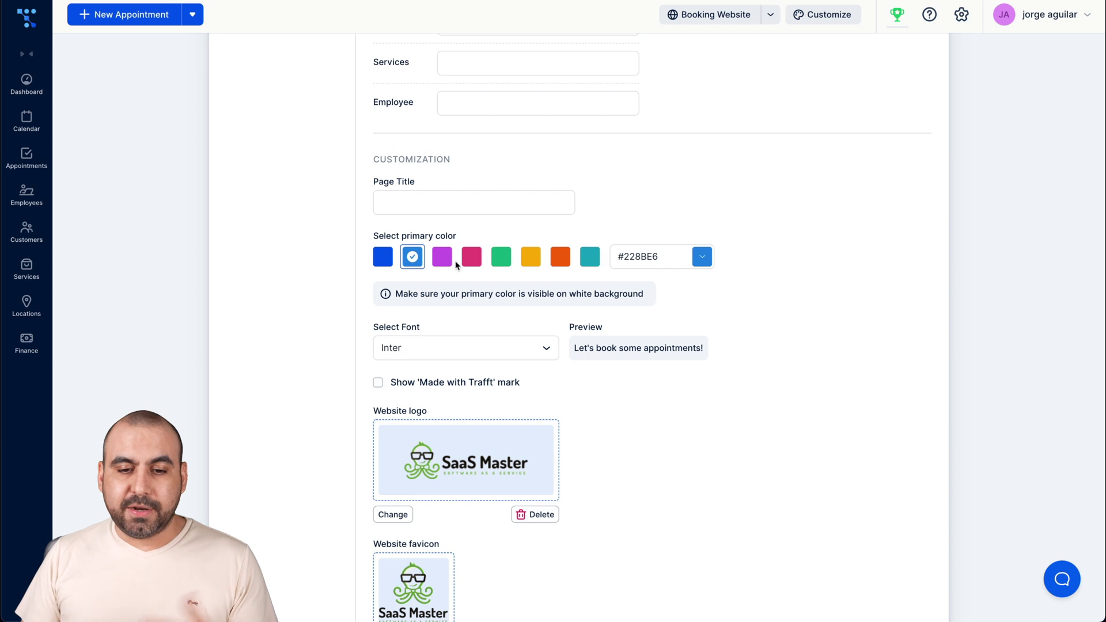
scroll(305, 308, "down", 1)
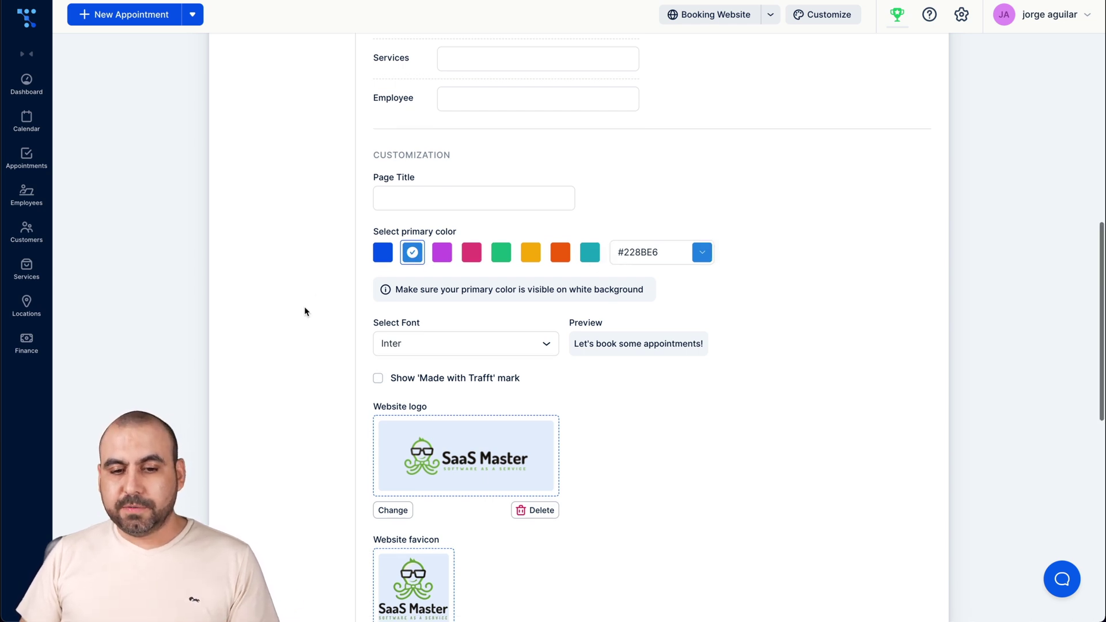
scroll(304, 311, "down", 1)
left_click(460, 272)
scroll(451, 355, "down", 1)
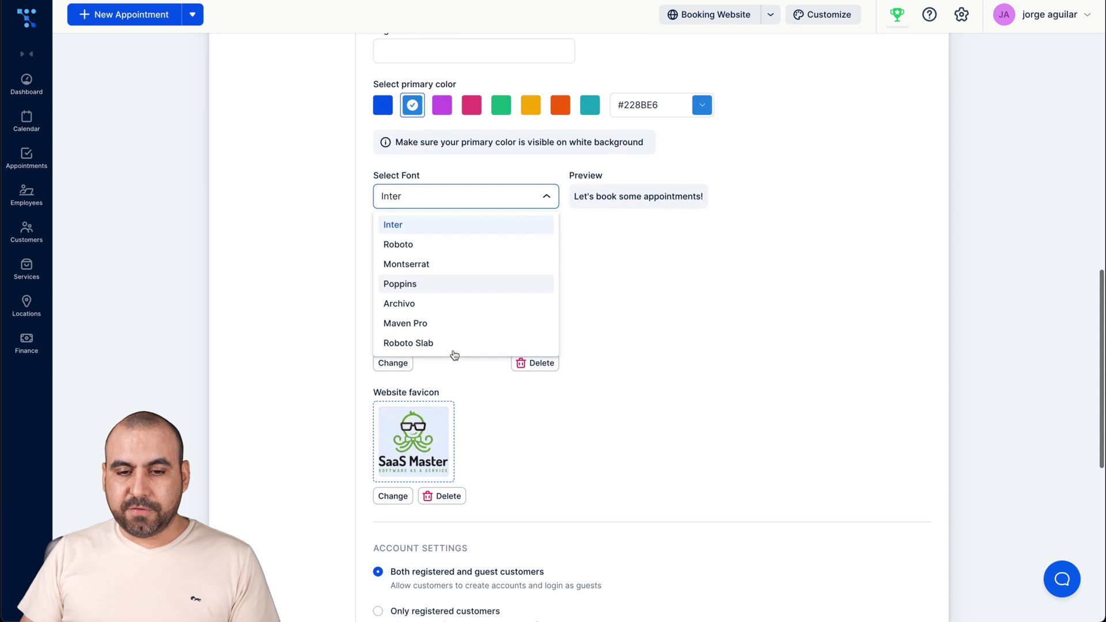
left_click(665, 304)
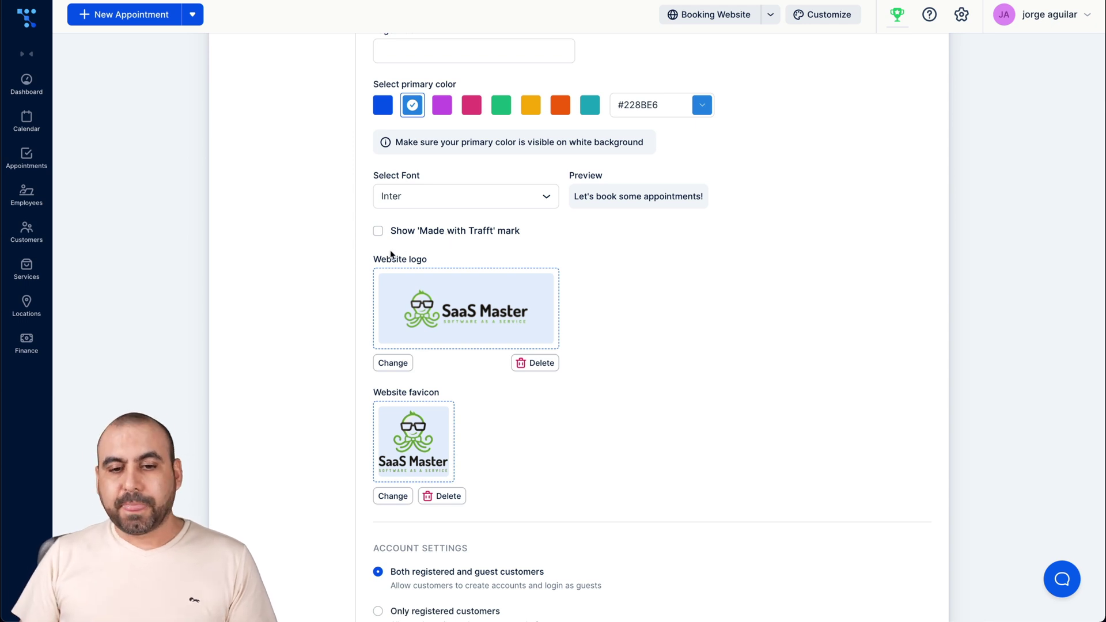
scroll(444, 397, "down", 3)
scroll(444, 396, "down", 1)
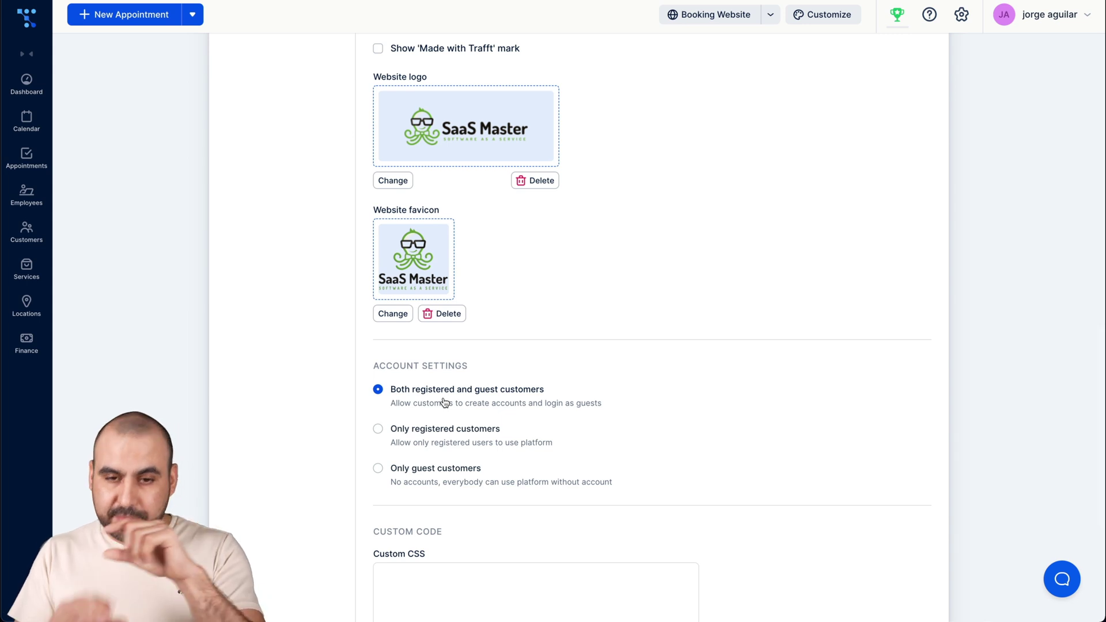
scroll(445, 402, "down", 2)
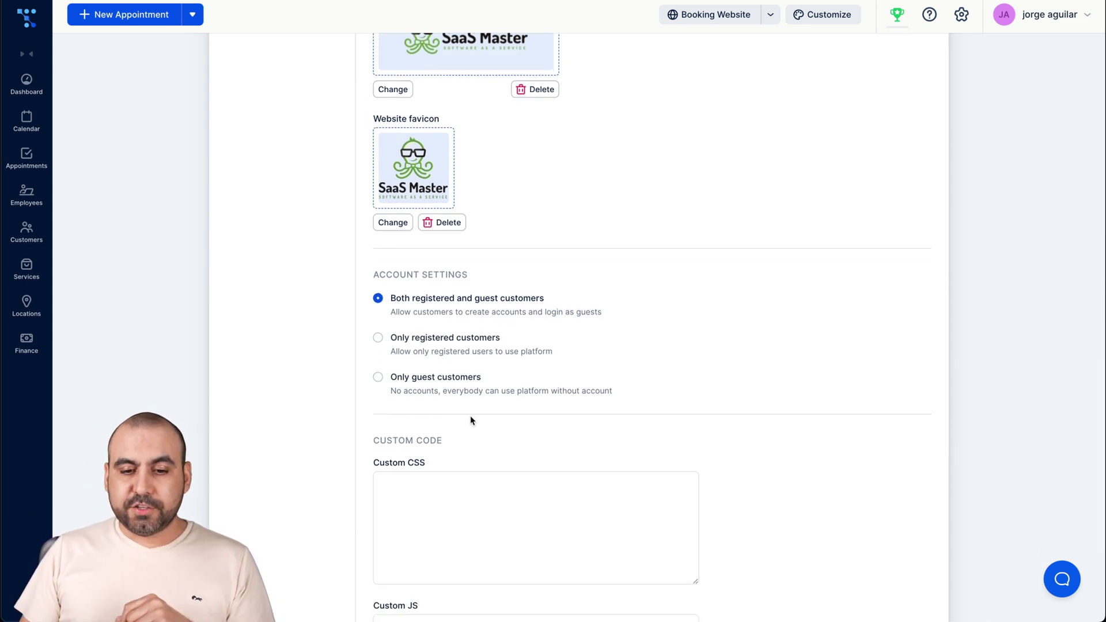
scroll(470, 421, "down", 3)
scroll(470, 421, "down", 1)
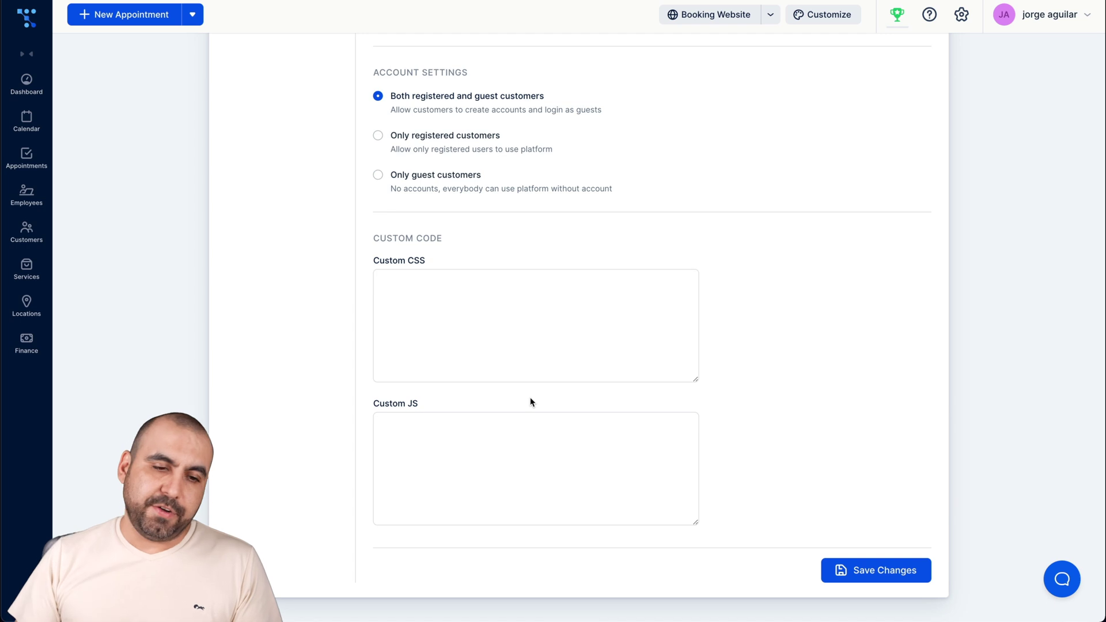
scroll(530, 400, "up", 10)
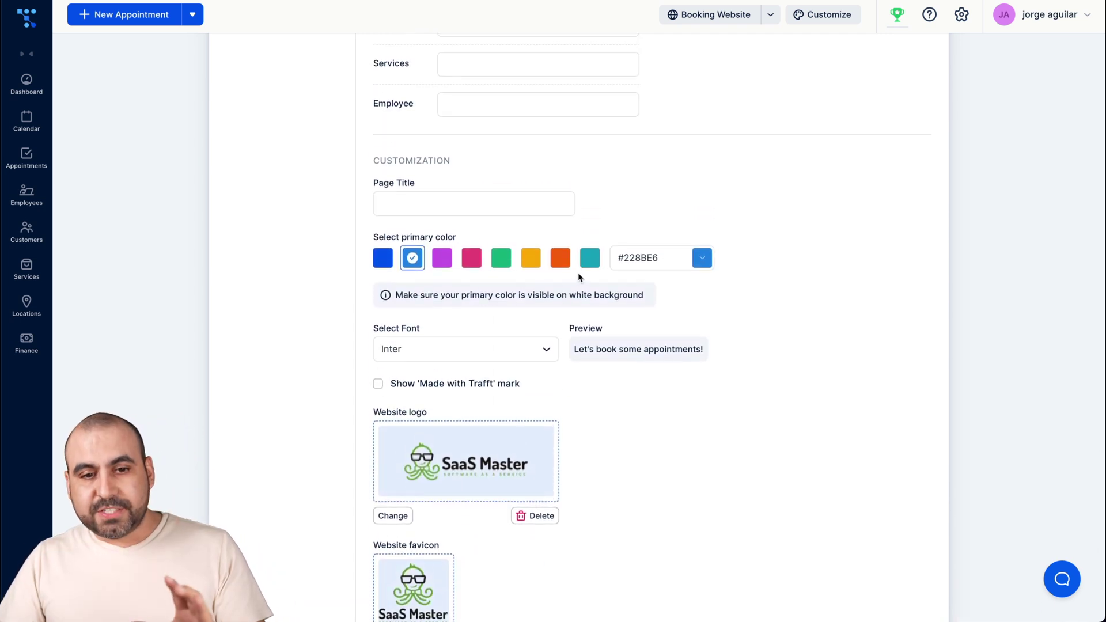
scroll(578, 274, "up", 10)
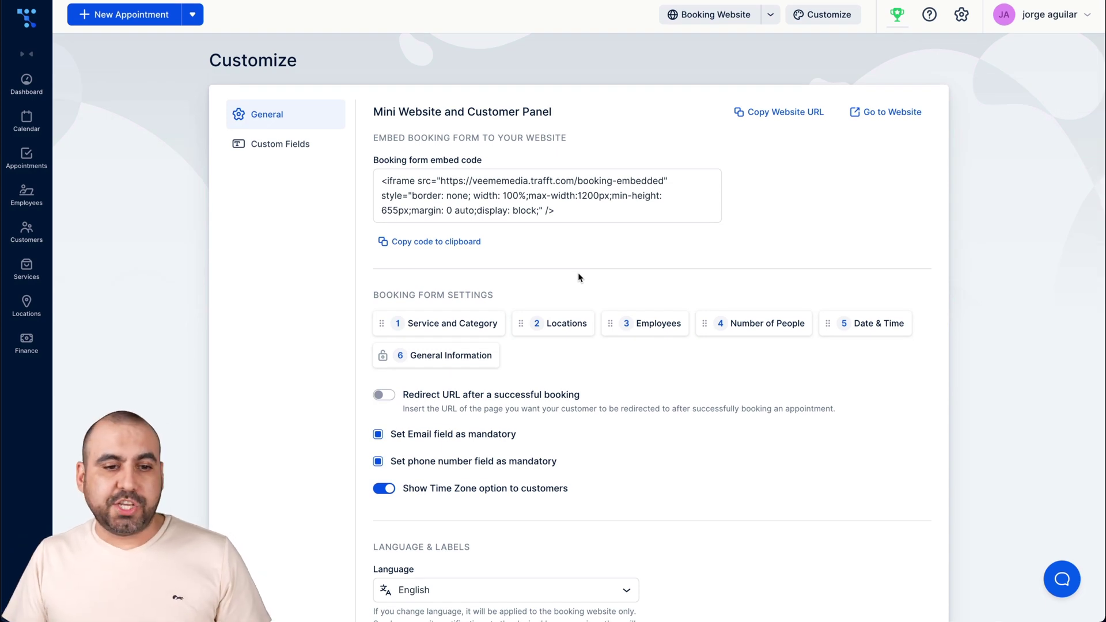
Start a new employee and assign them the 1-hour group meeting service
left_click(26, 194)
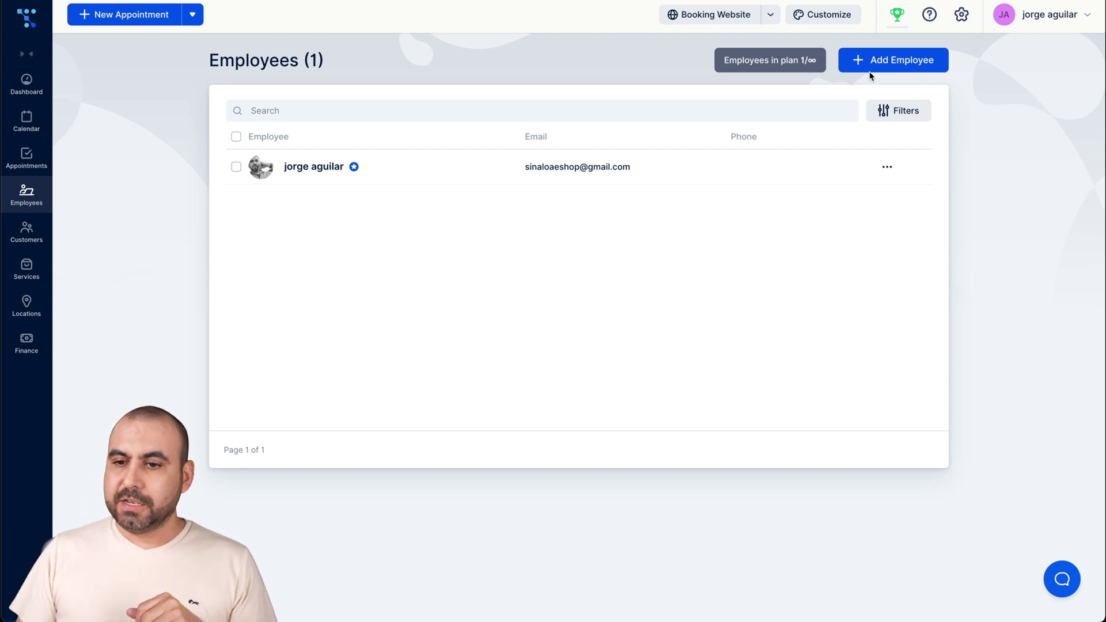
left_click(887, 64)
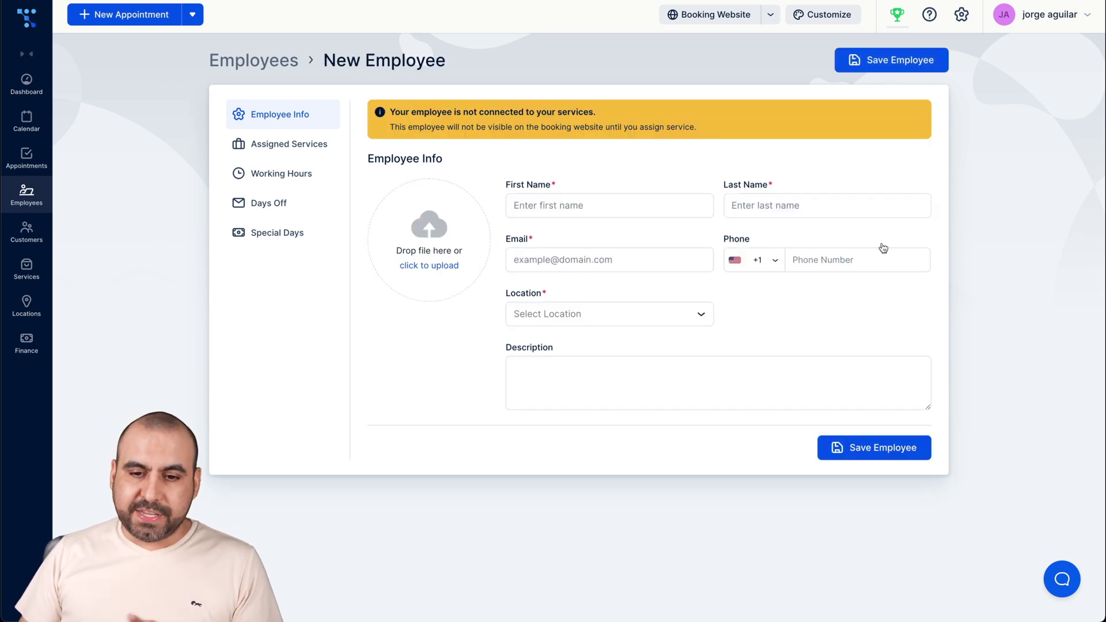
left_click(290, 148)
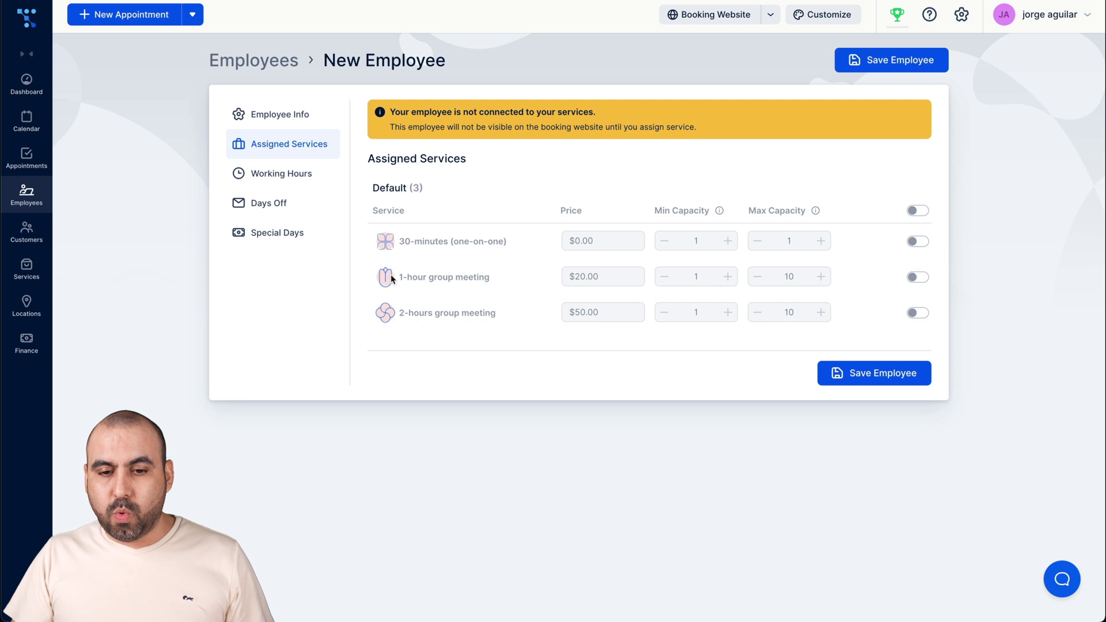
left_click(913, 282)
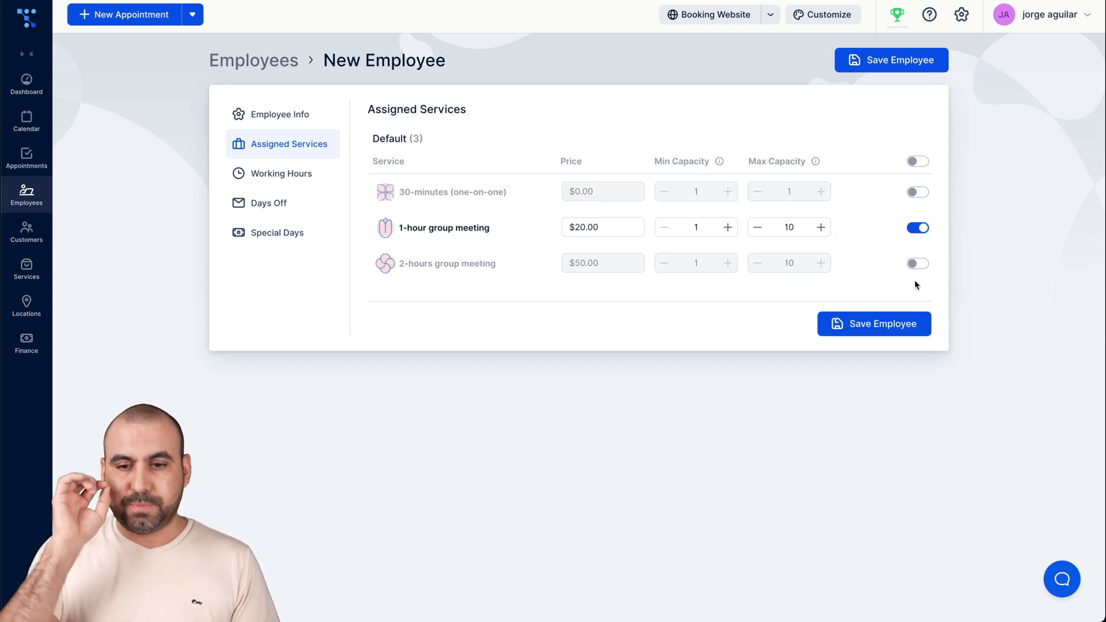
left_click(580, 227)
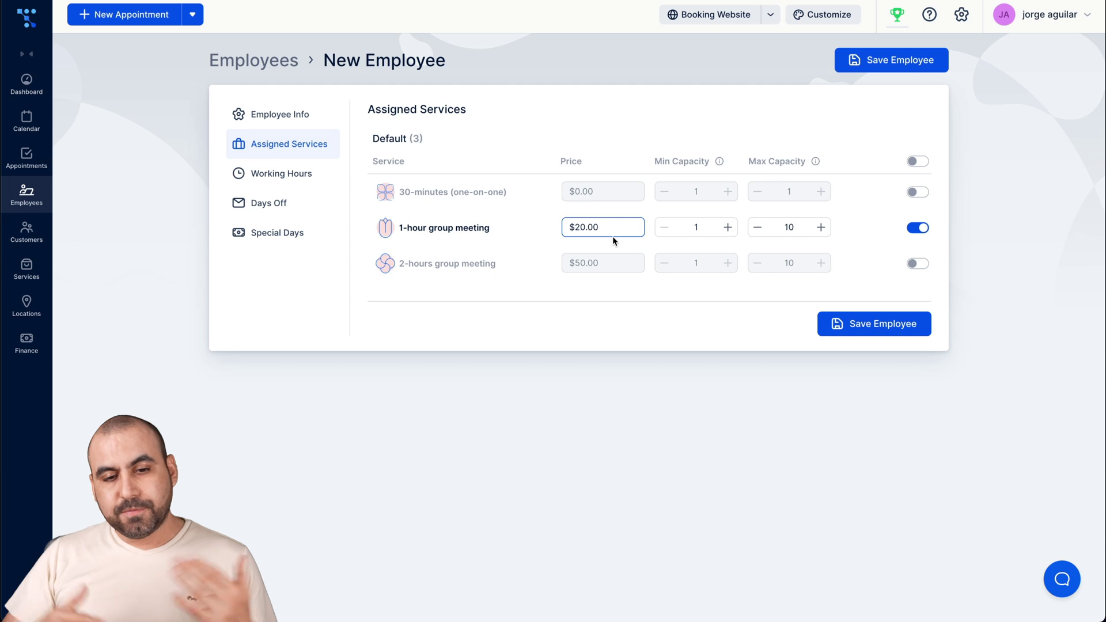
View the employee's working hours and days off, cancelling the new day-off form
left_click(297, 172)
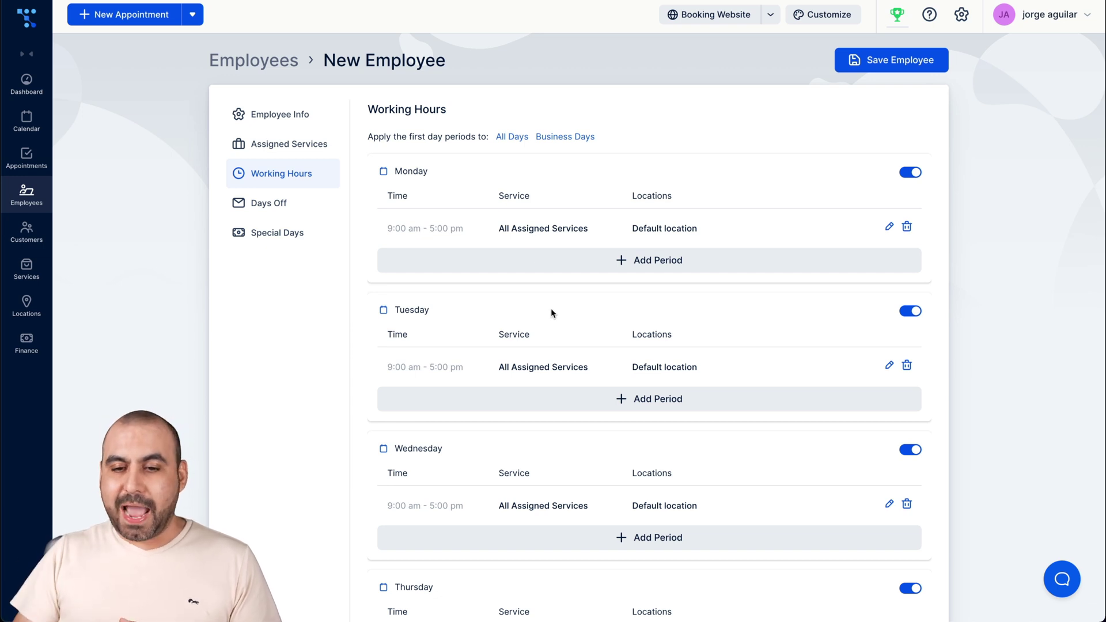
left_click(294, 214)
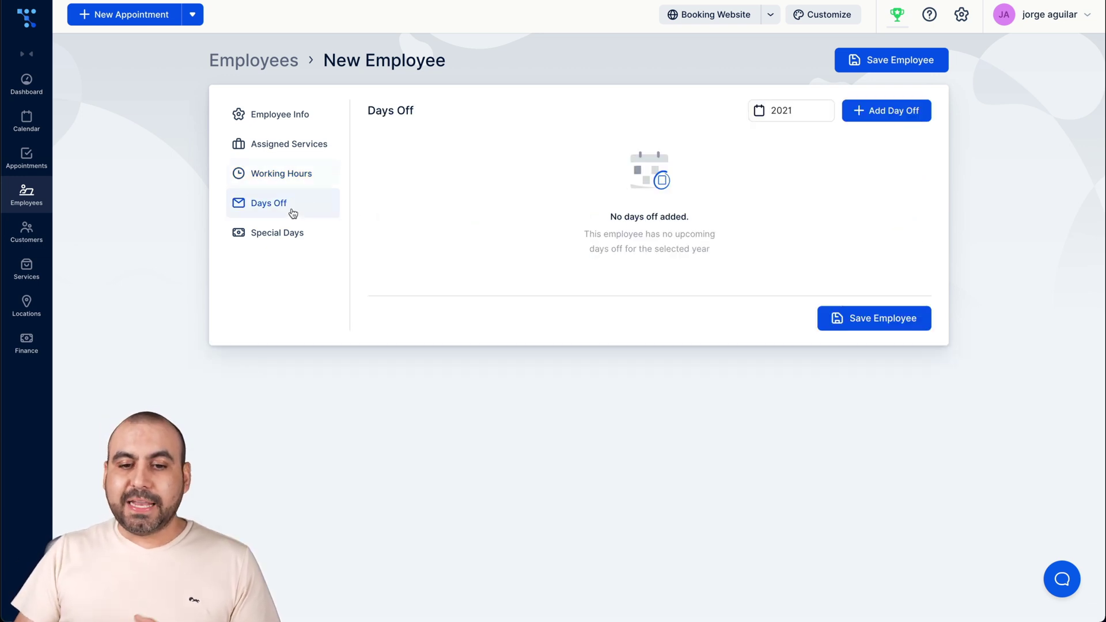
left_click(893, 111)
left_click(493, 129)
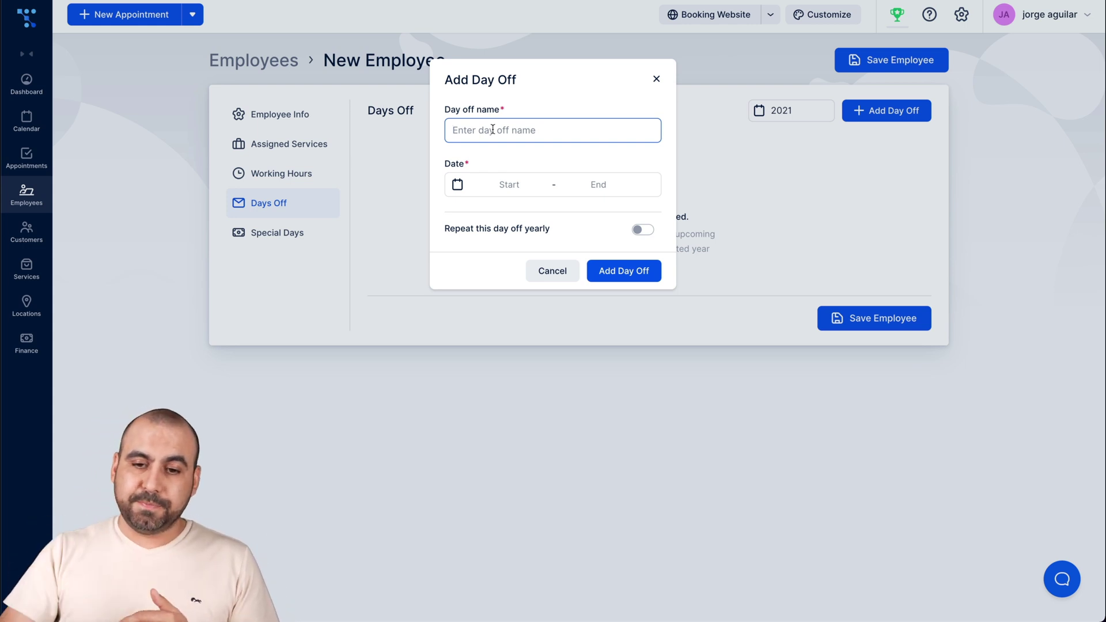
left_click(550, 266)
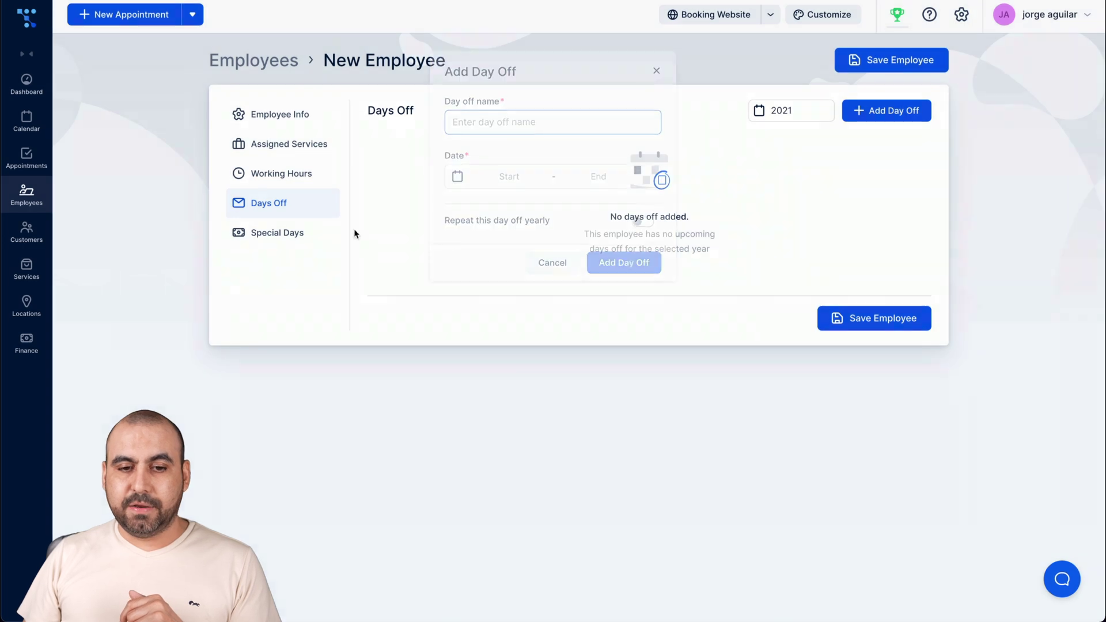
View the employee's special days, cancelling the add special day form
left_click(285, 244)
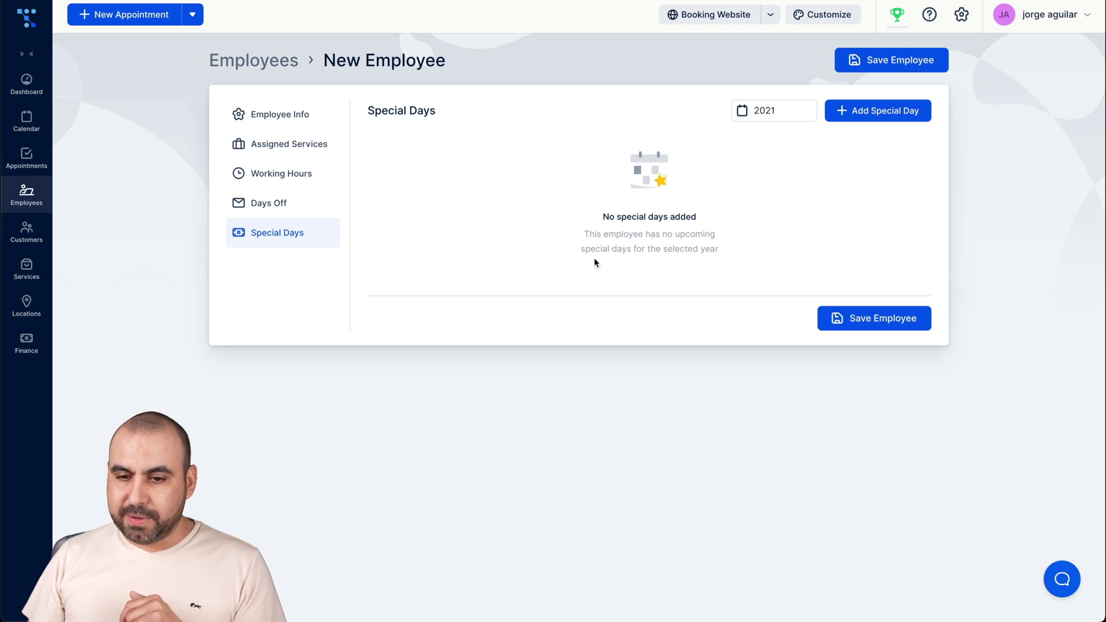
left_click(902, 119)
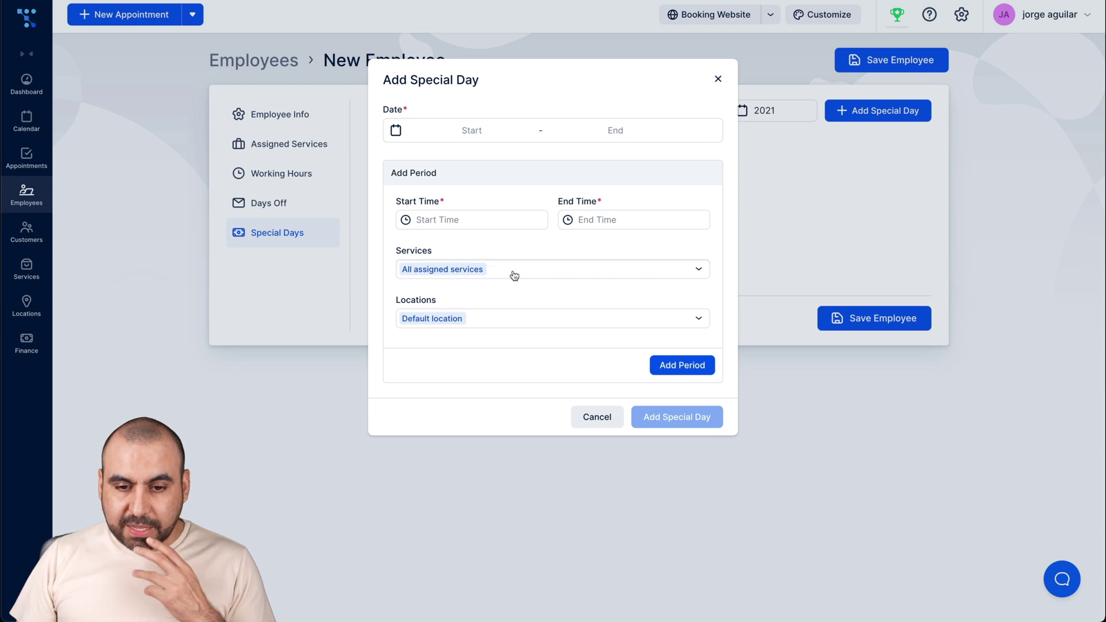
left_click(593, 417)
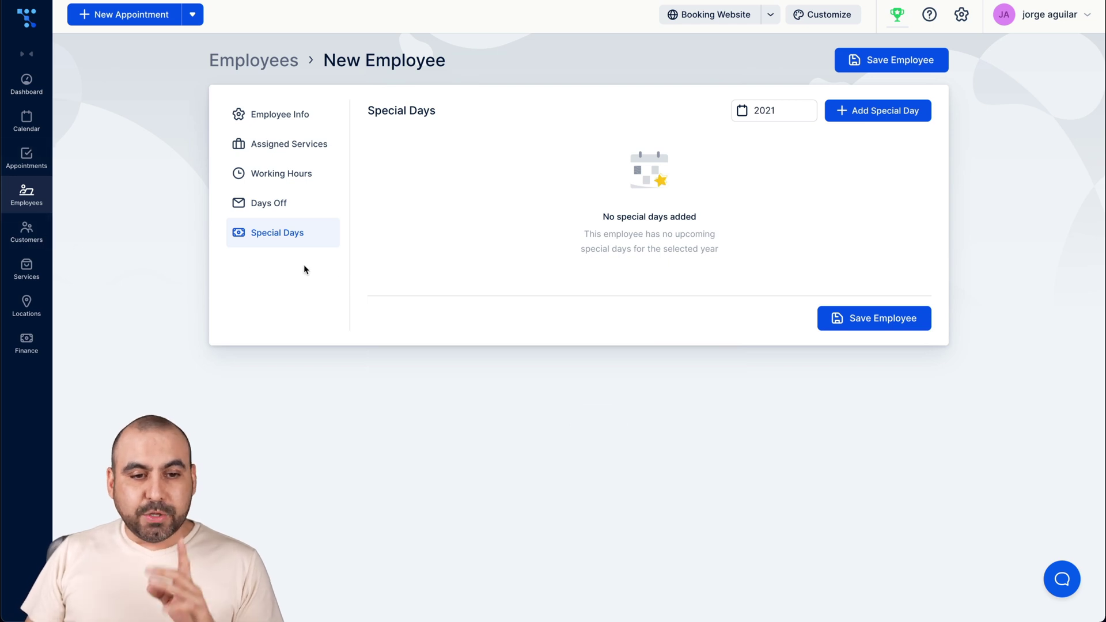
Start a new service, checking its categories, image upload and locations while keeping All Locations
left_click(39, 269)
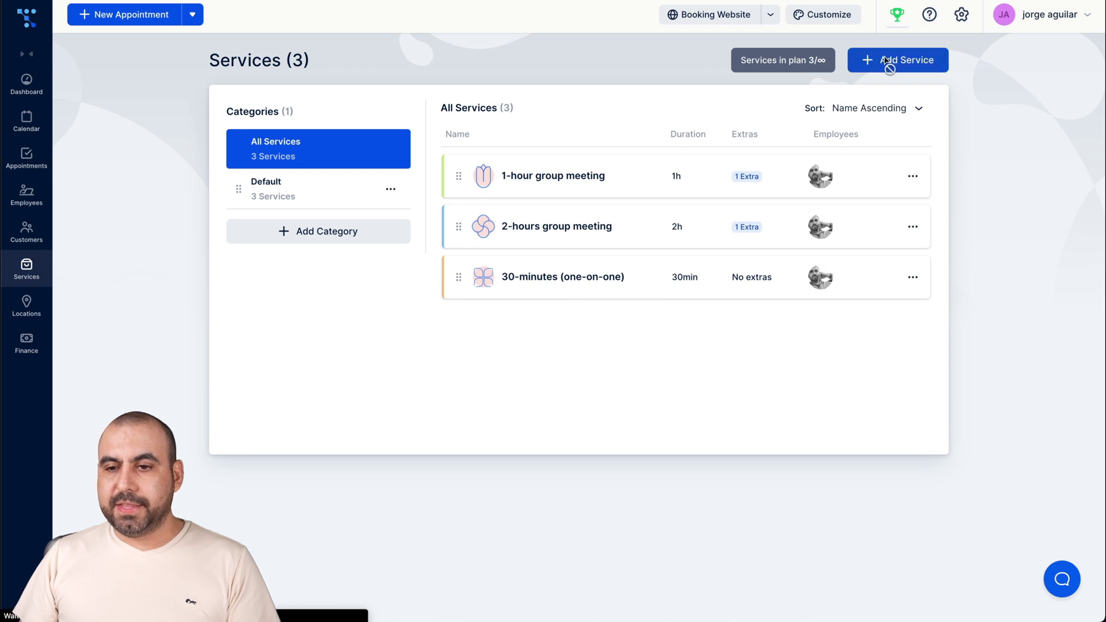
left_click(888, 62)
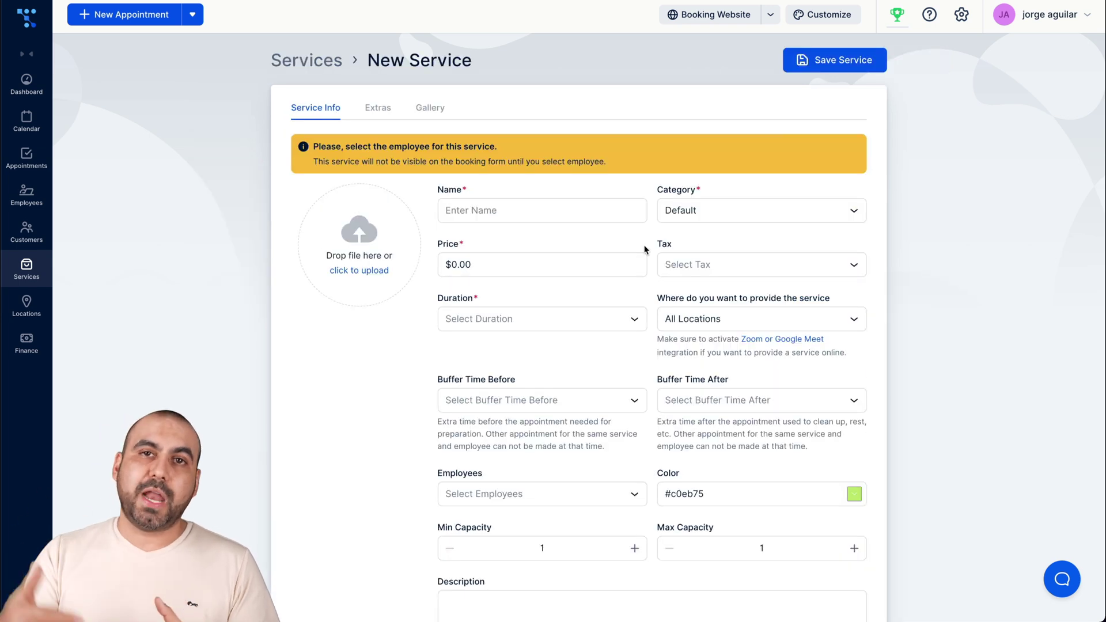
scroll(644, 248, "down", 1)
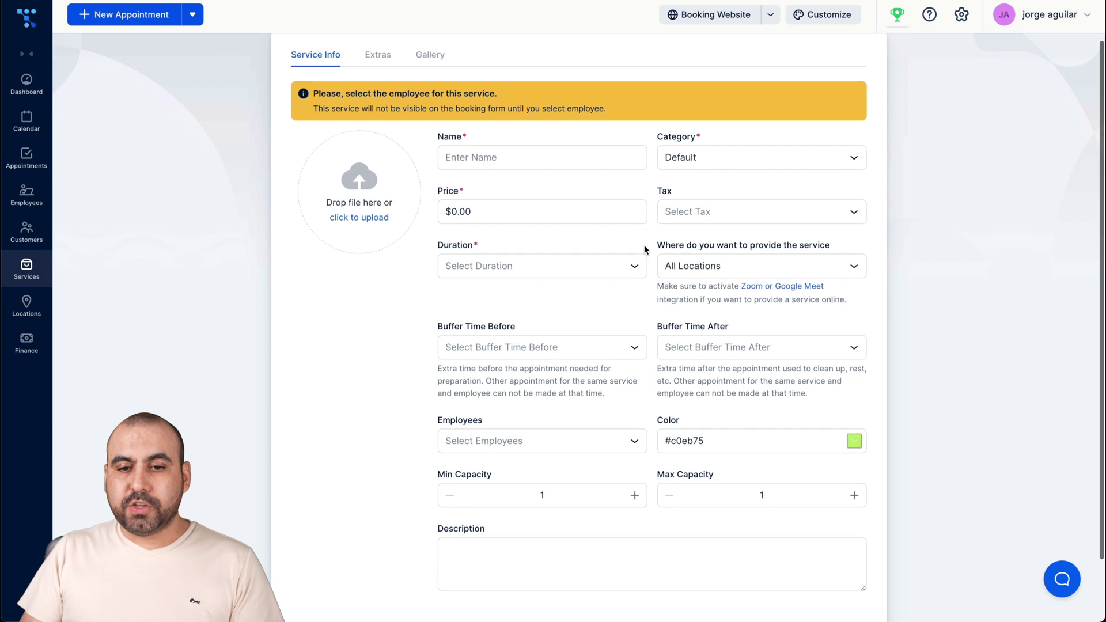
left_click(685, 167)
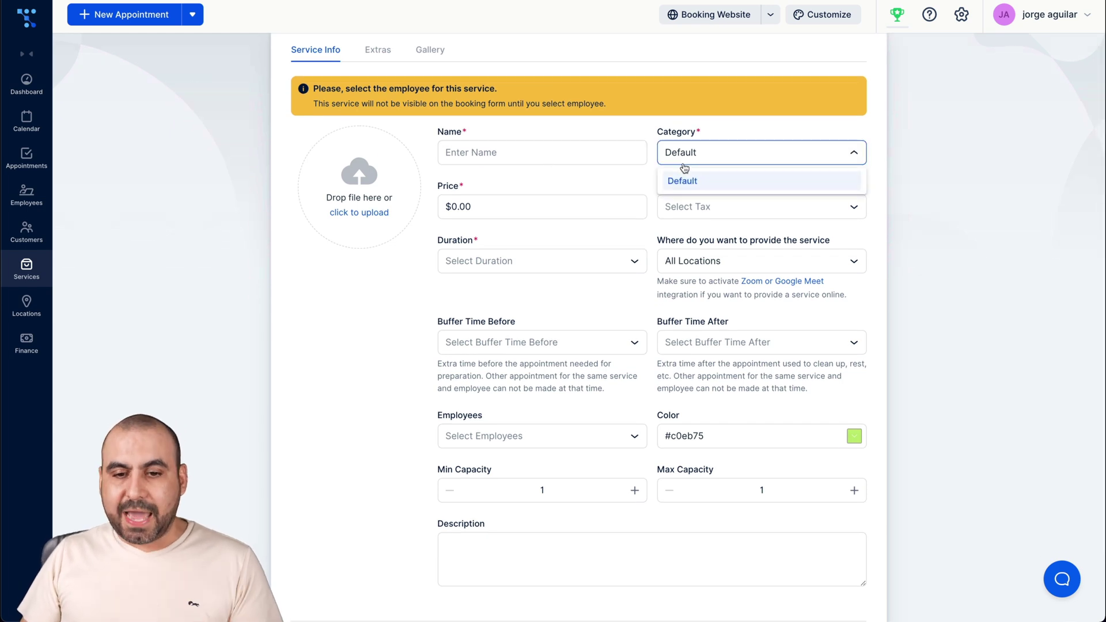
left_click(386, 230)
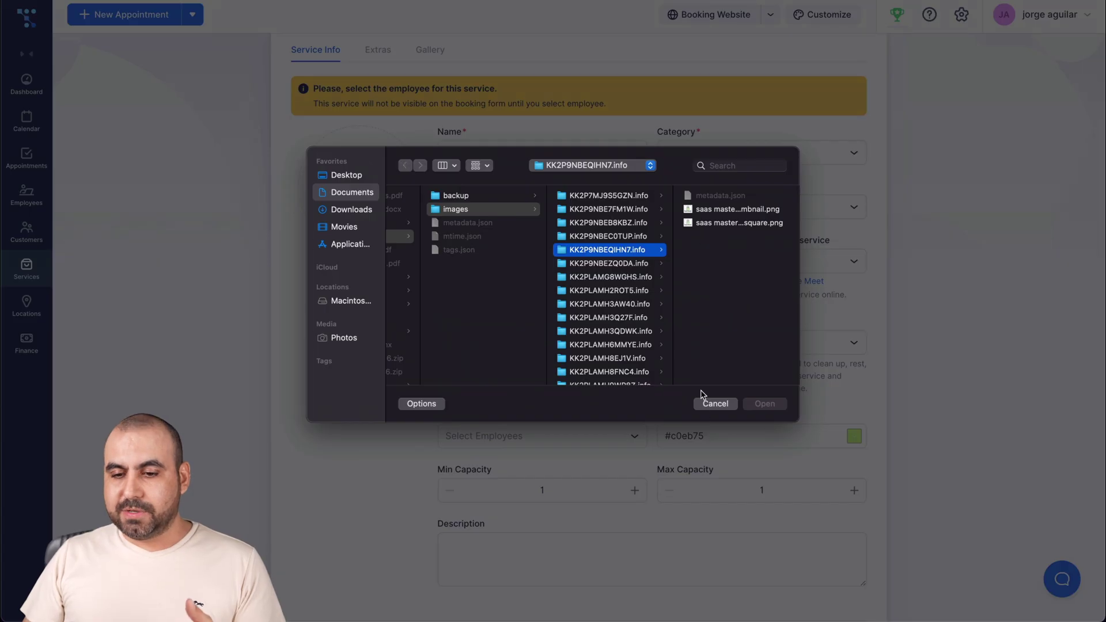
left_click(720, 406)
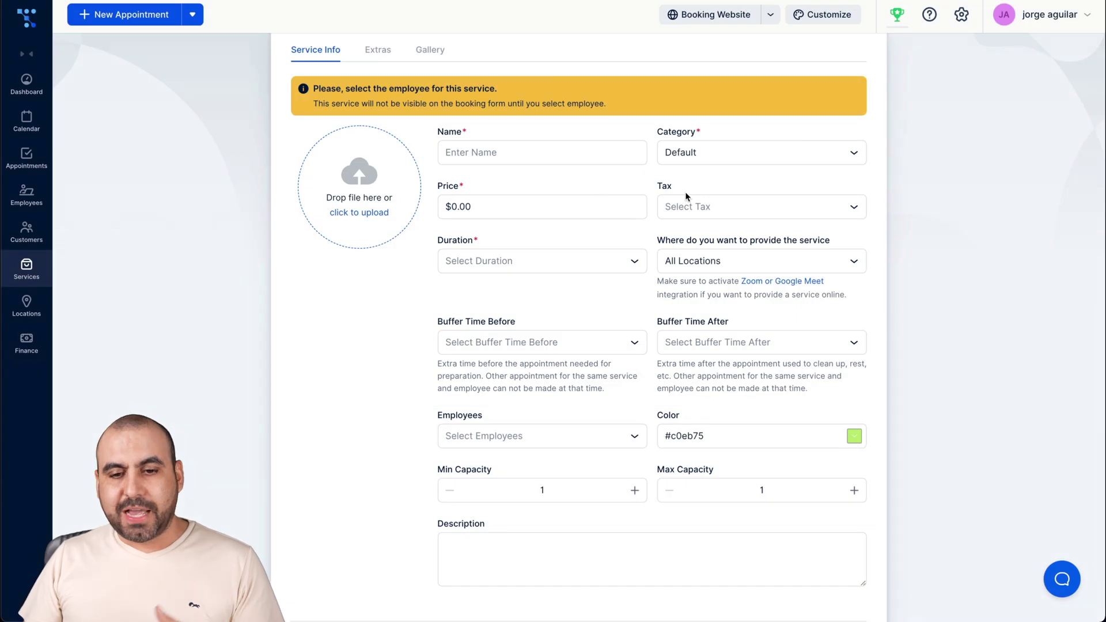
left_click(714, 261)
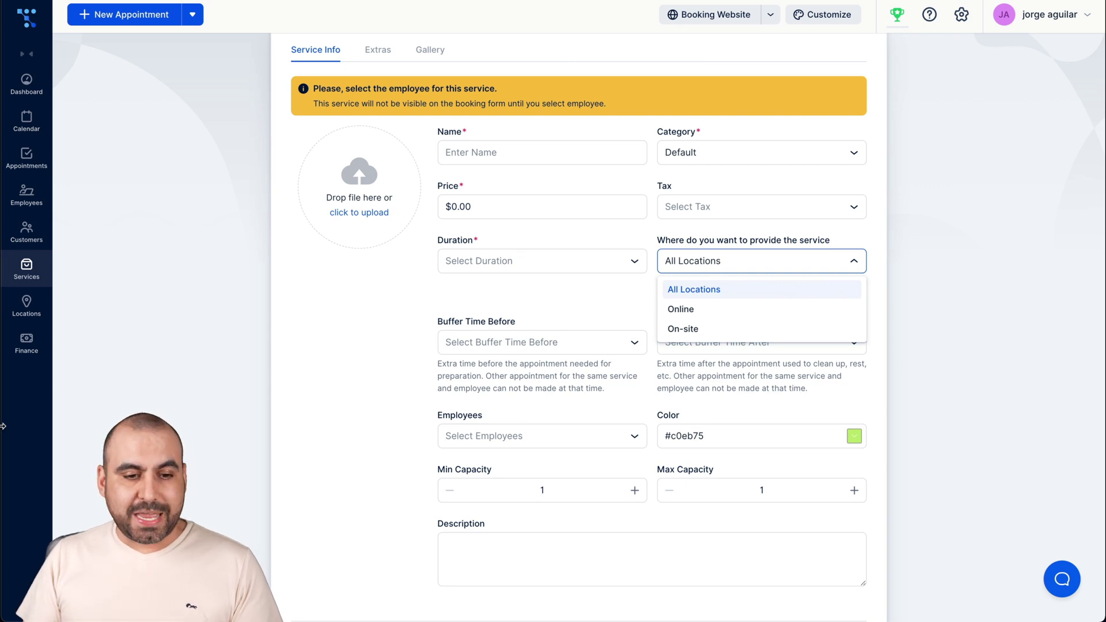
left_click(330, 379)
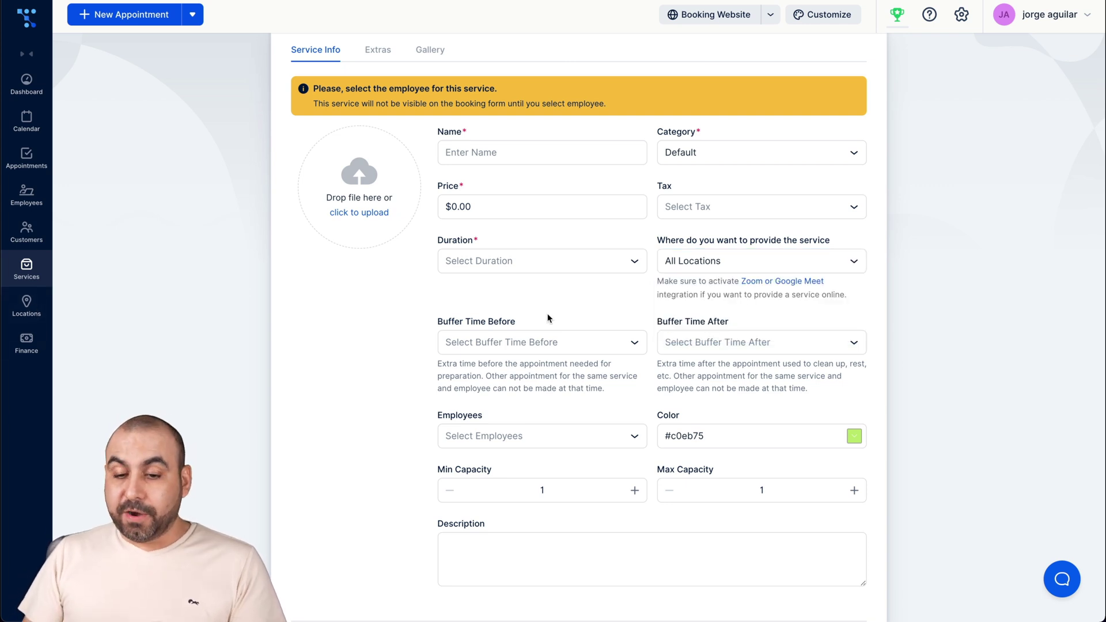
scroll(664, 375, "down", 1)
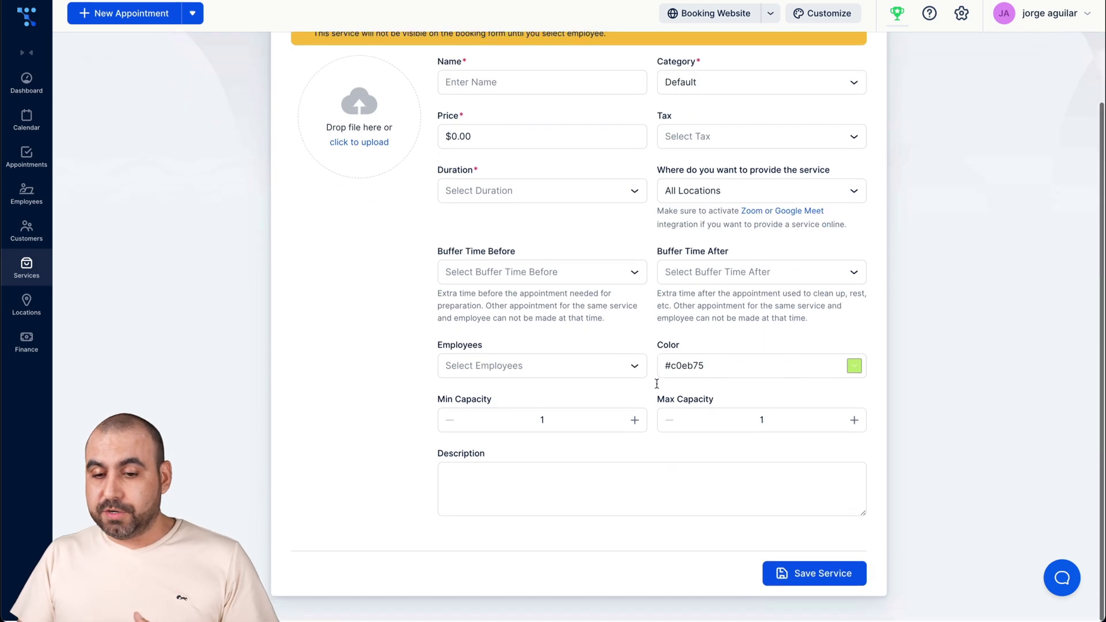
scroll(576, 288, "up", 3)
View the new service's Extras and Gallery tabs, then open the Locations list
left_click(384, 107)
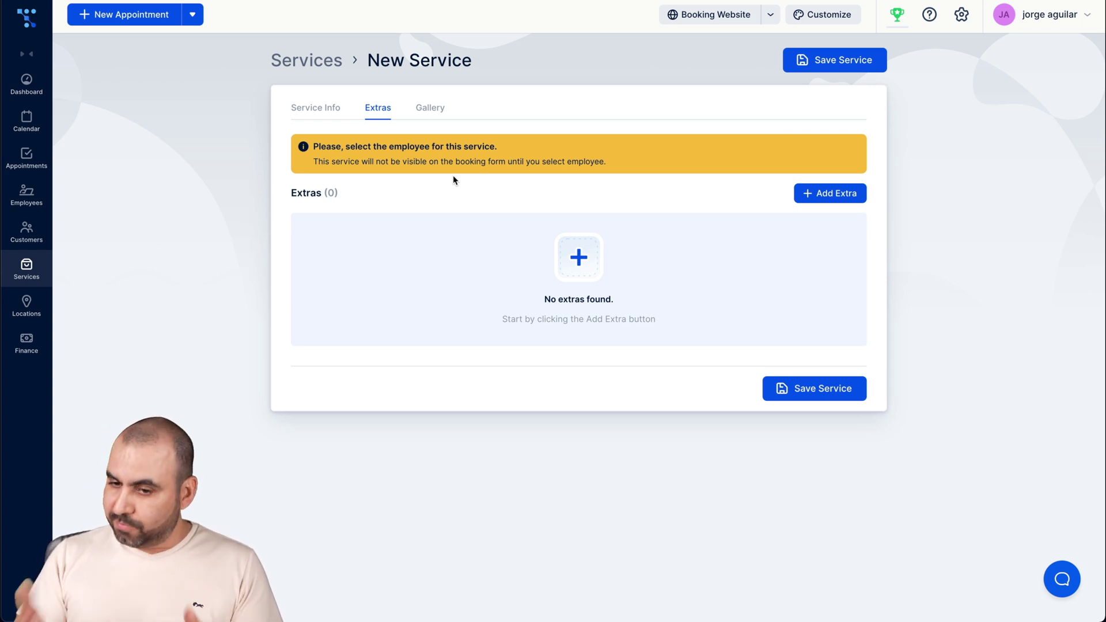
left_click(429, 116)
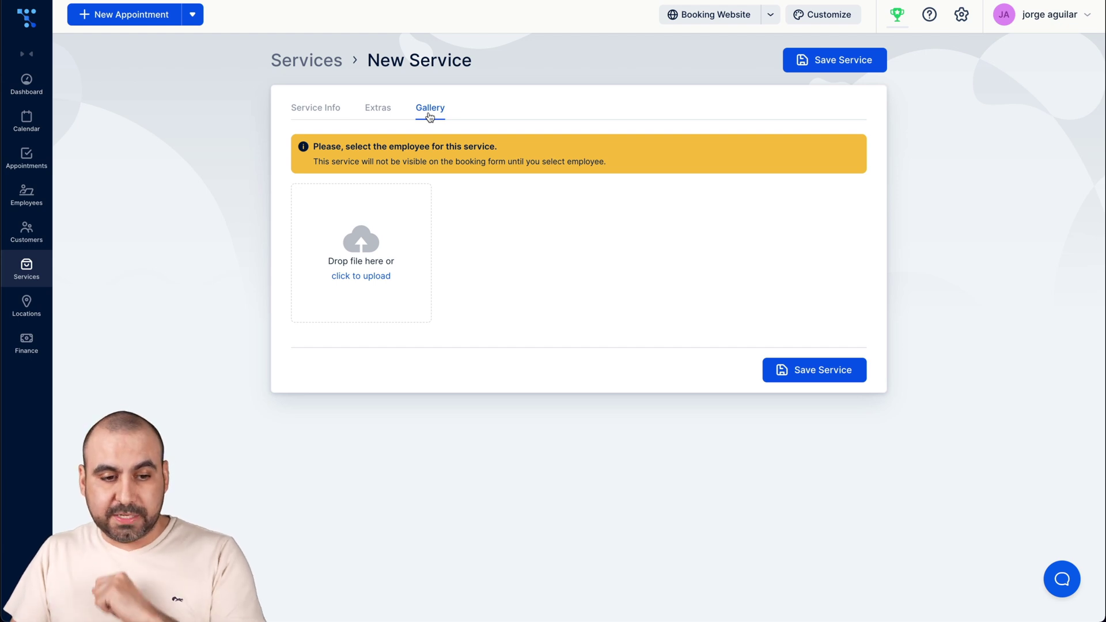
left_click(36, 304)
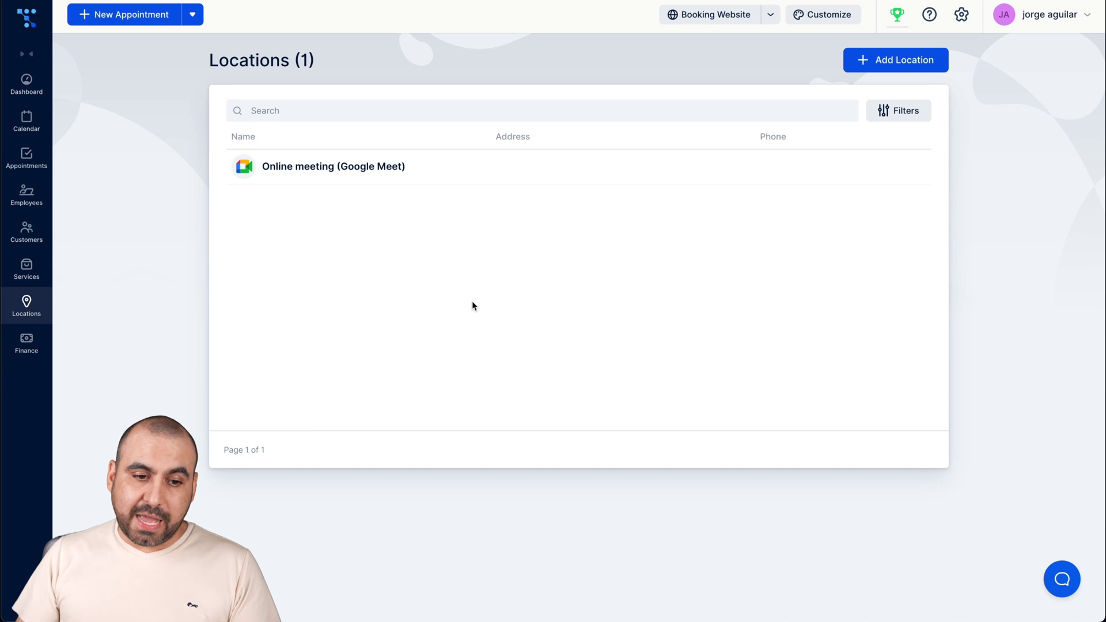
Review the invoices and their settings, including the Invoice Customization logo and style options
left_click(25, 343)
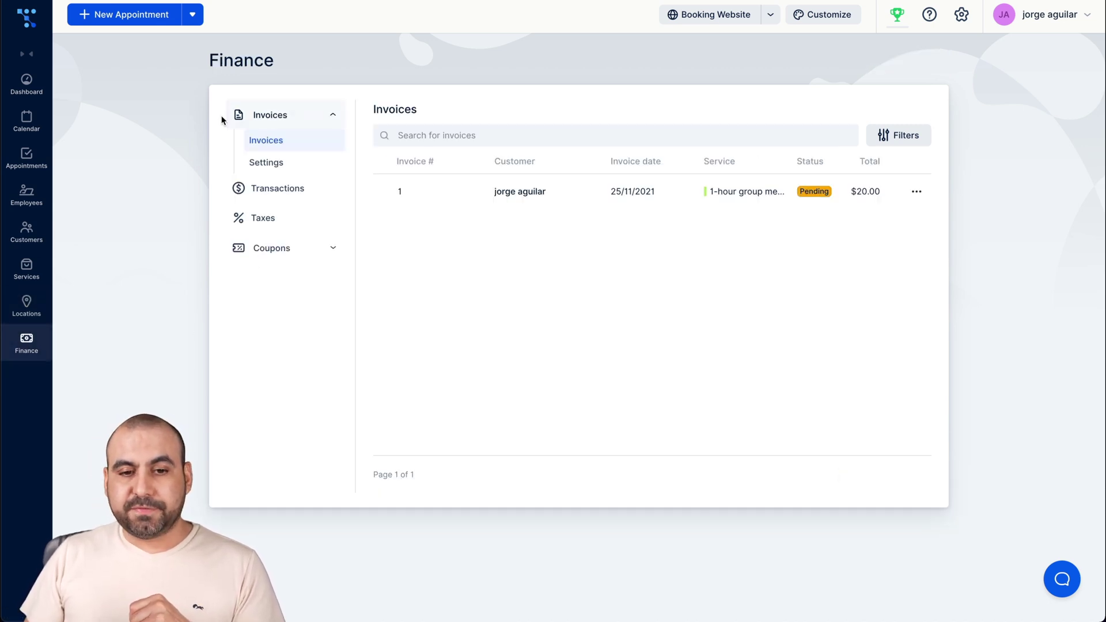
left_click(277, 157)
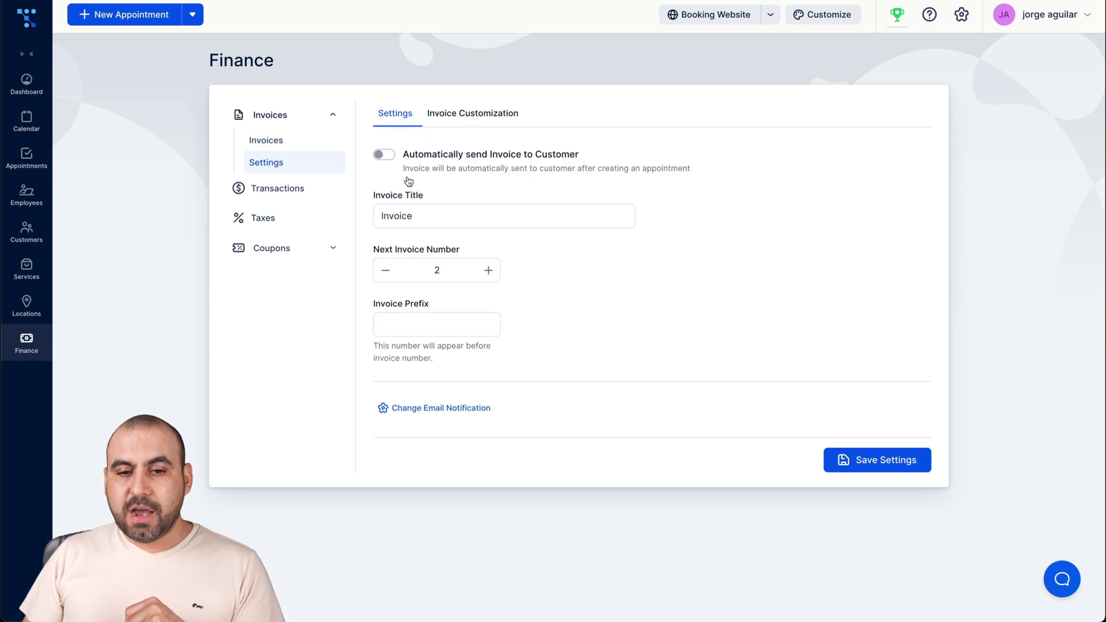
left_click(478, 115)
scroll(587, 392, "down", 2)
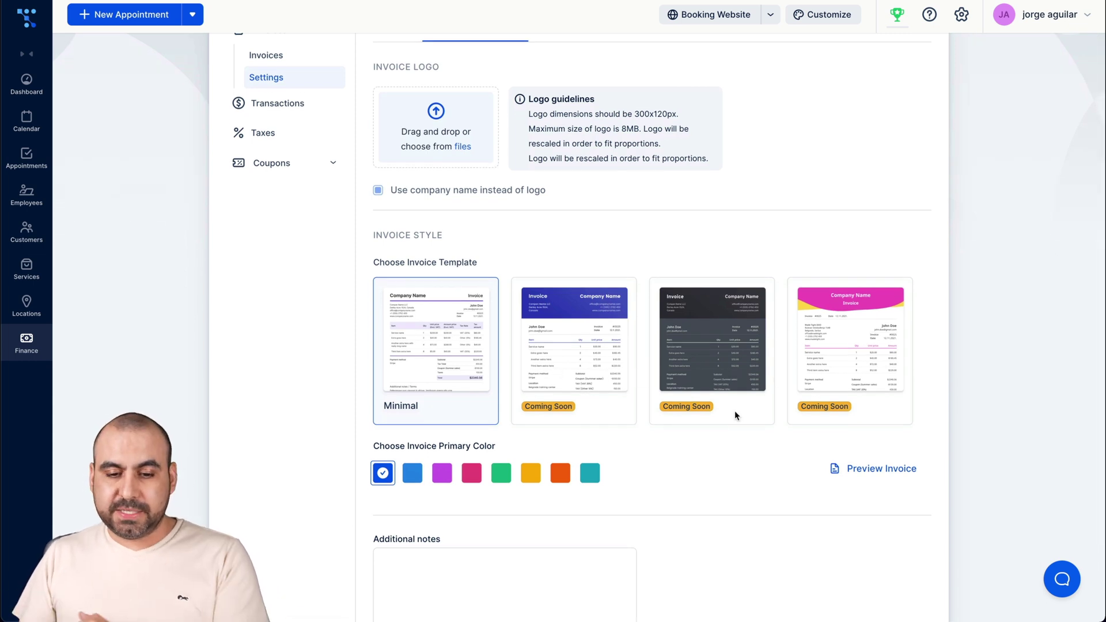
scroll(735, 410, "down", 2)
scroll(404, 392, "up", 4)
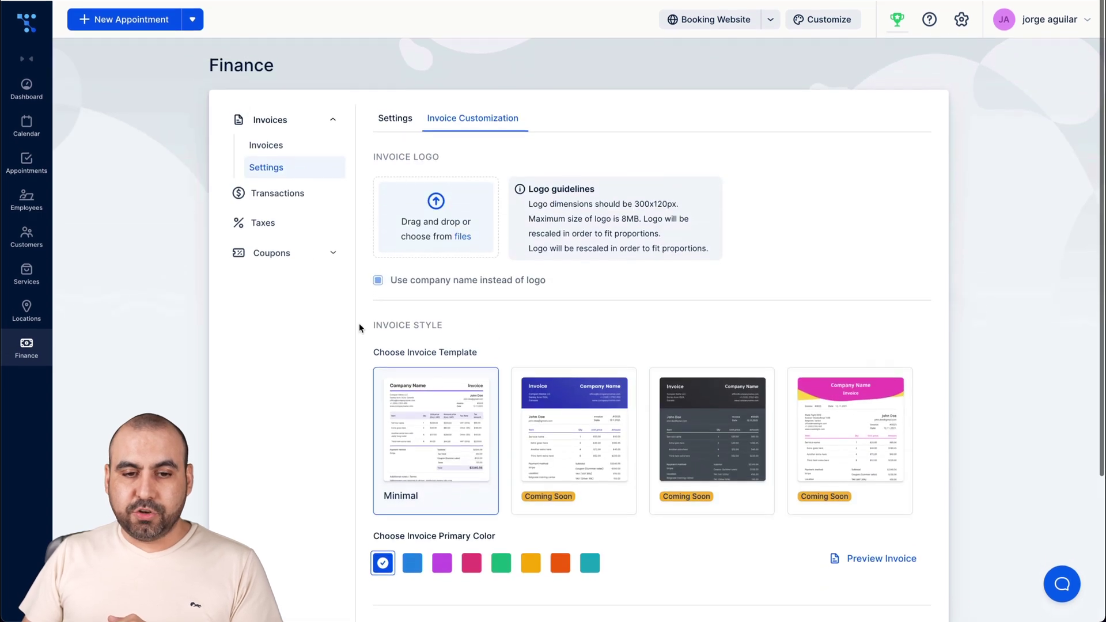
Look over Transactions and Taxes, then view the empty Coupons list
left_click(293, 197)
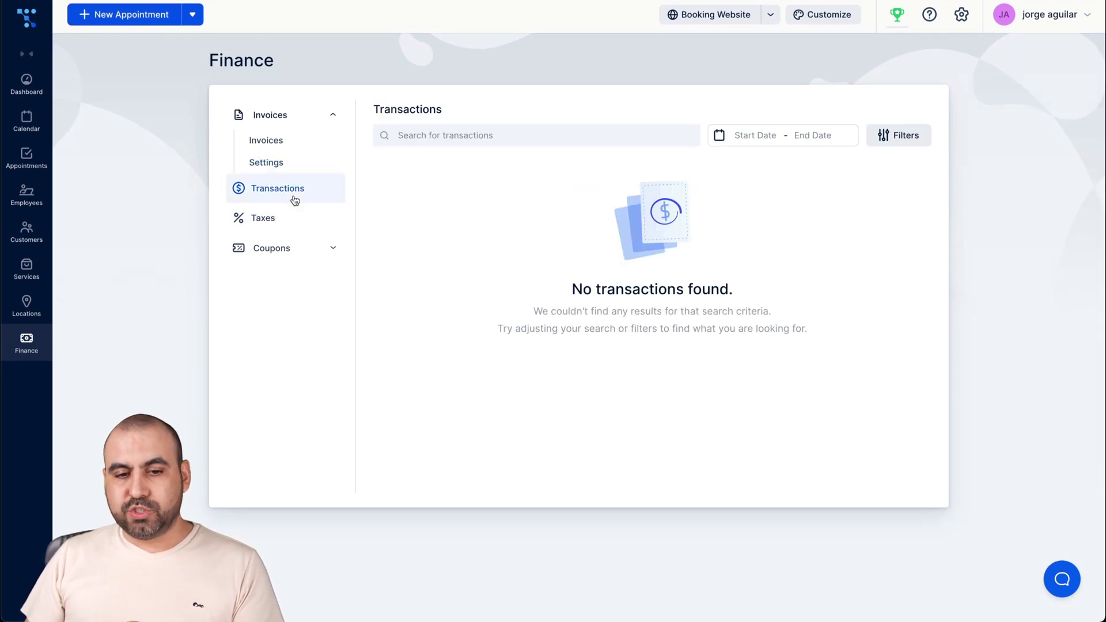
left_click(297, 219)
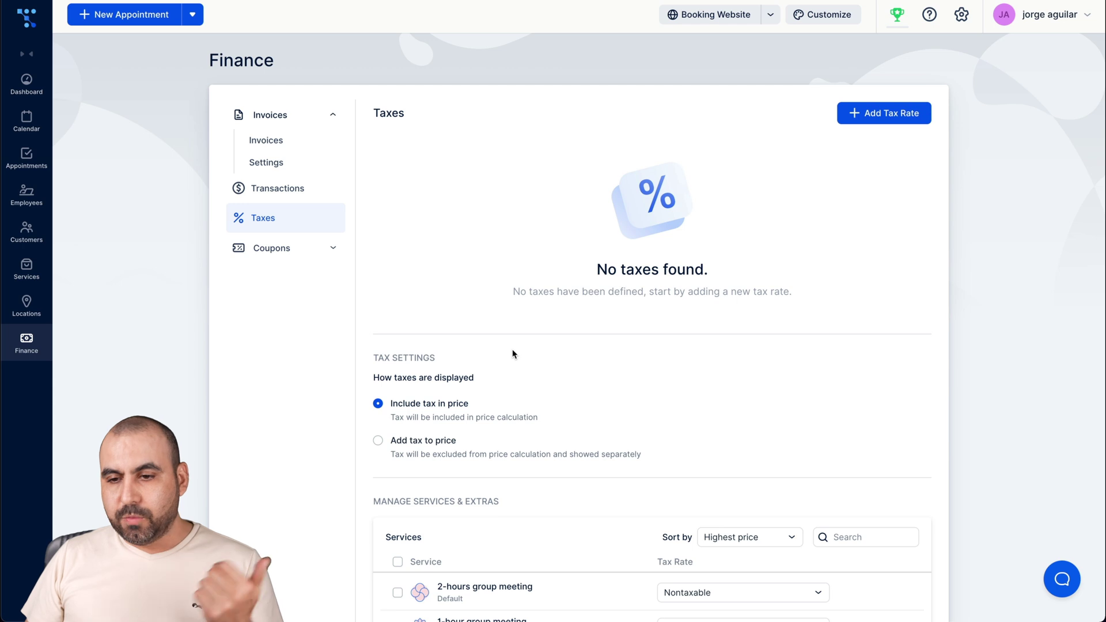
scroll(513, 353, "down", 3)
scroll(513, 354, "up", 3)
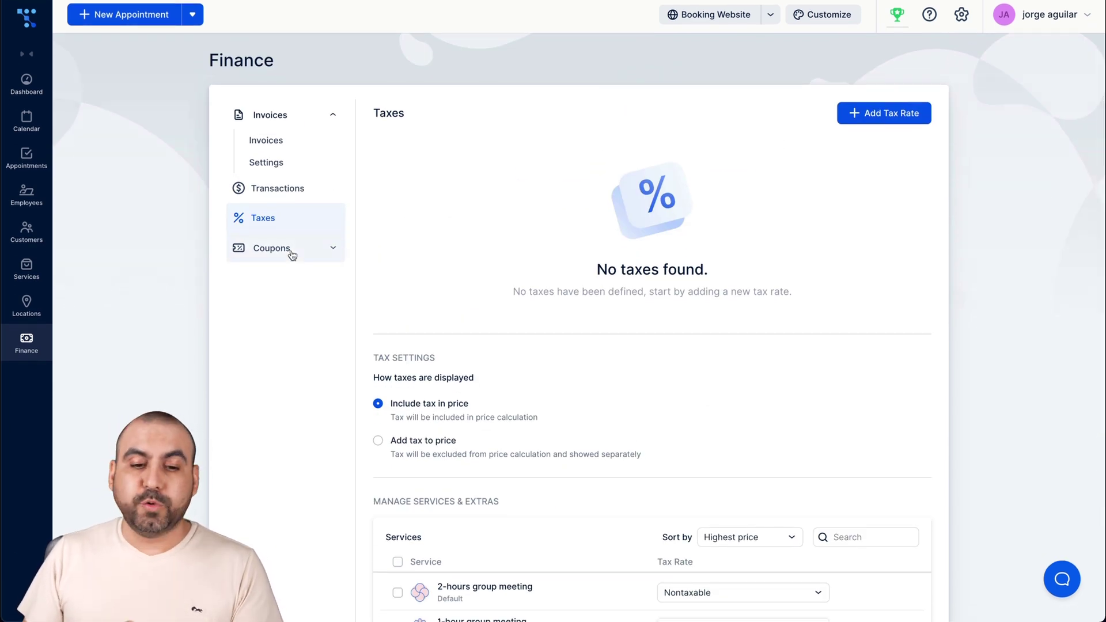
left_click(291, 254)
left_click(288, 276)
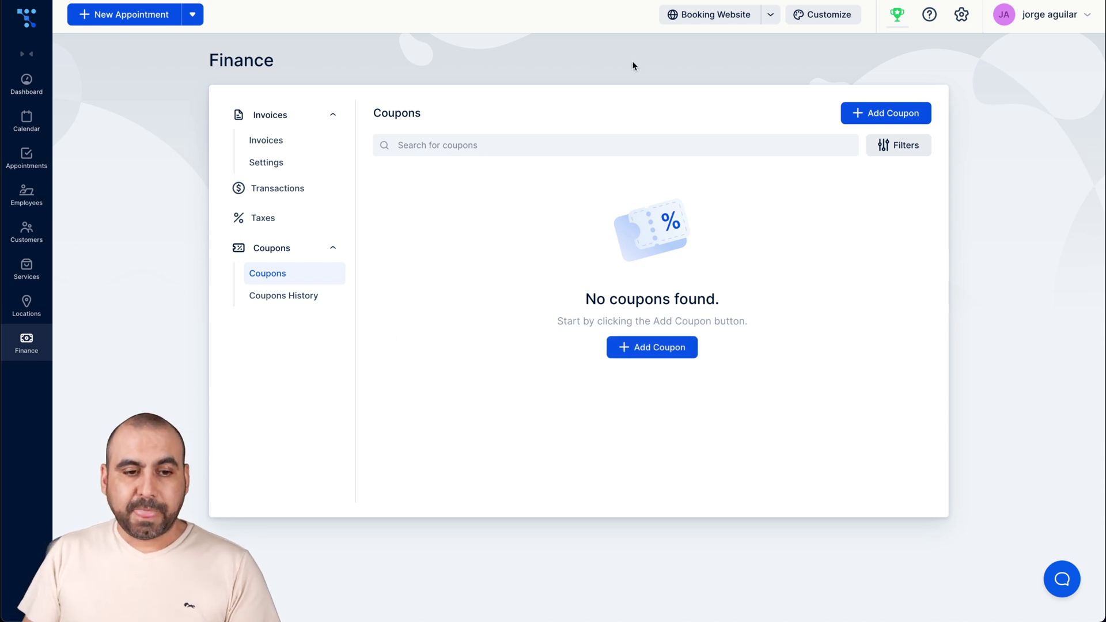
left_click(21, 167)
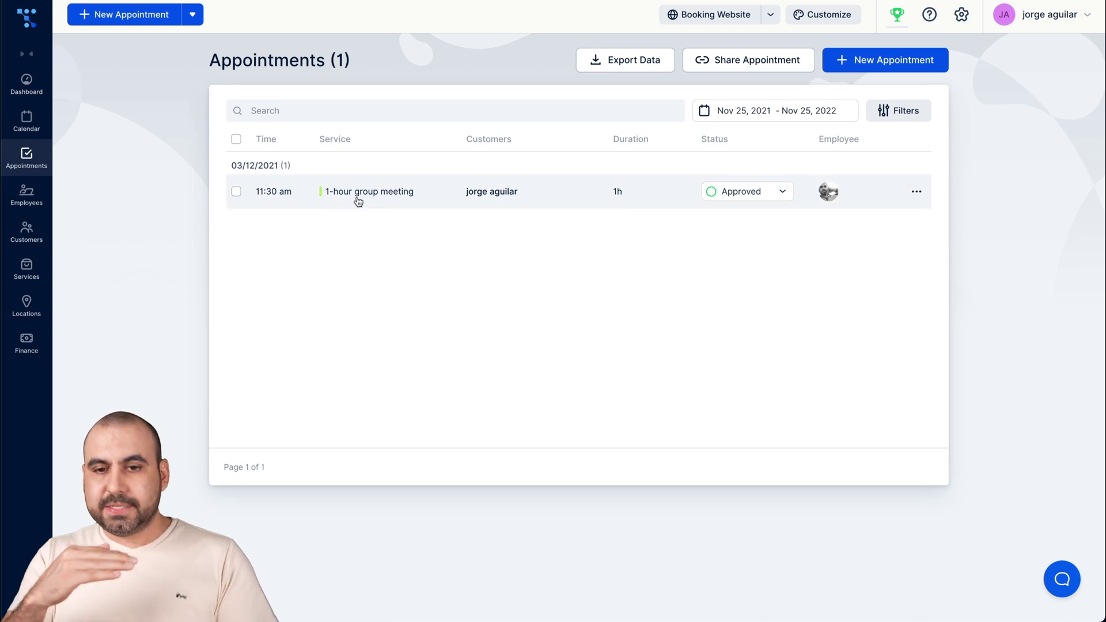
Inspect the 1-hour group meeting's status choices and edit/delete menu, leaving it Approved
left_click(749, 191)
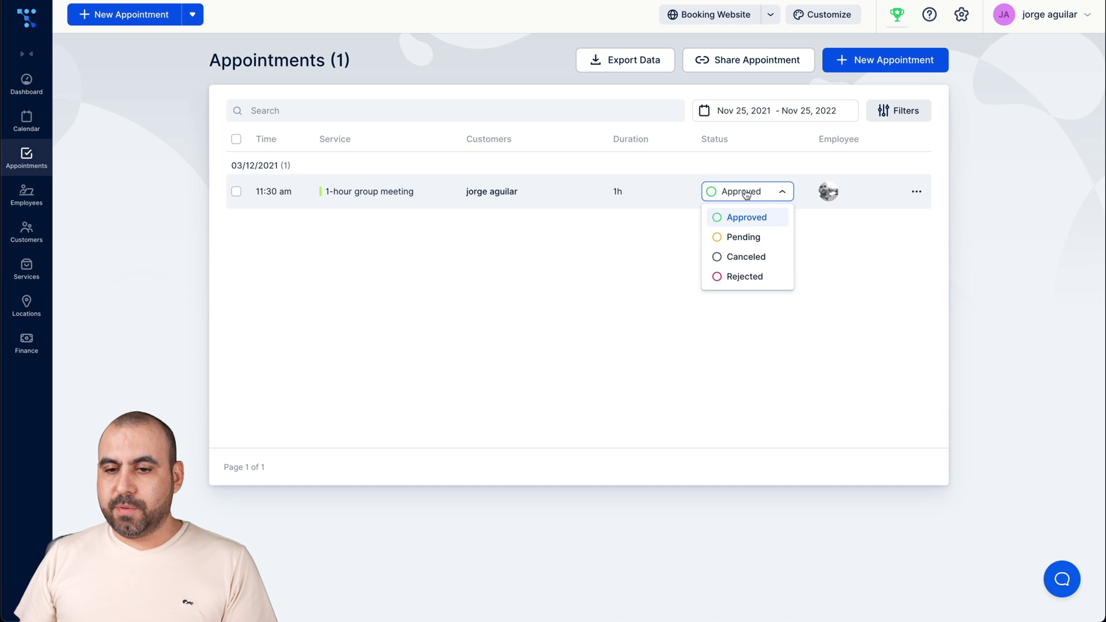
left_click(824, 280)
left_click(916, 191)
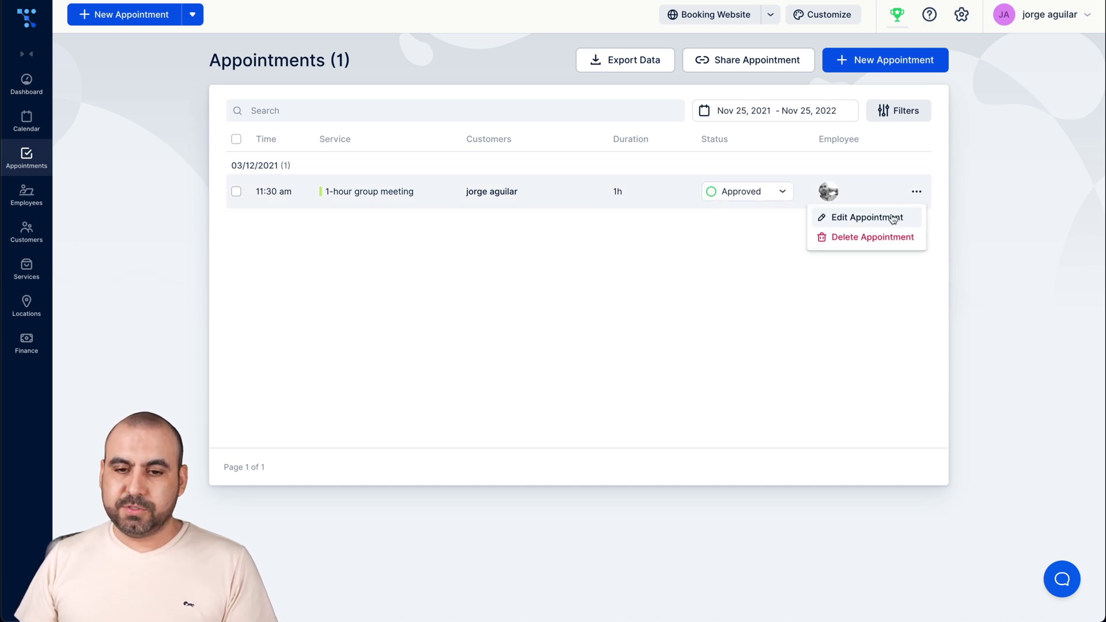
left_click(606, 235)
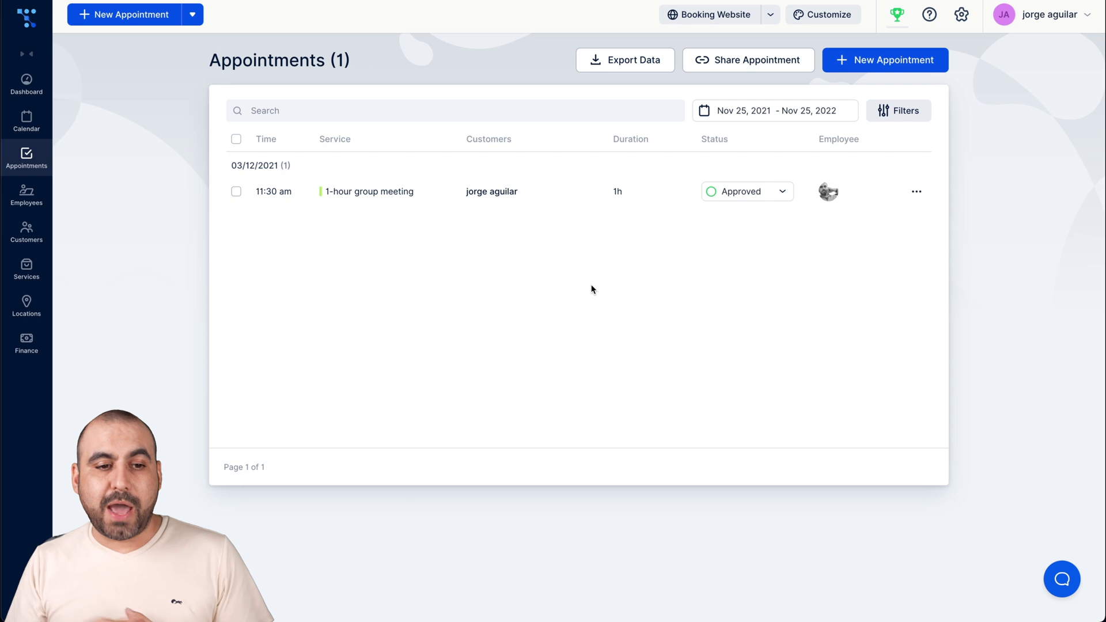
Browse the calendar week's booked meetings, then open the dashboard and its help panel
left_click(30, 126)
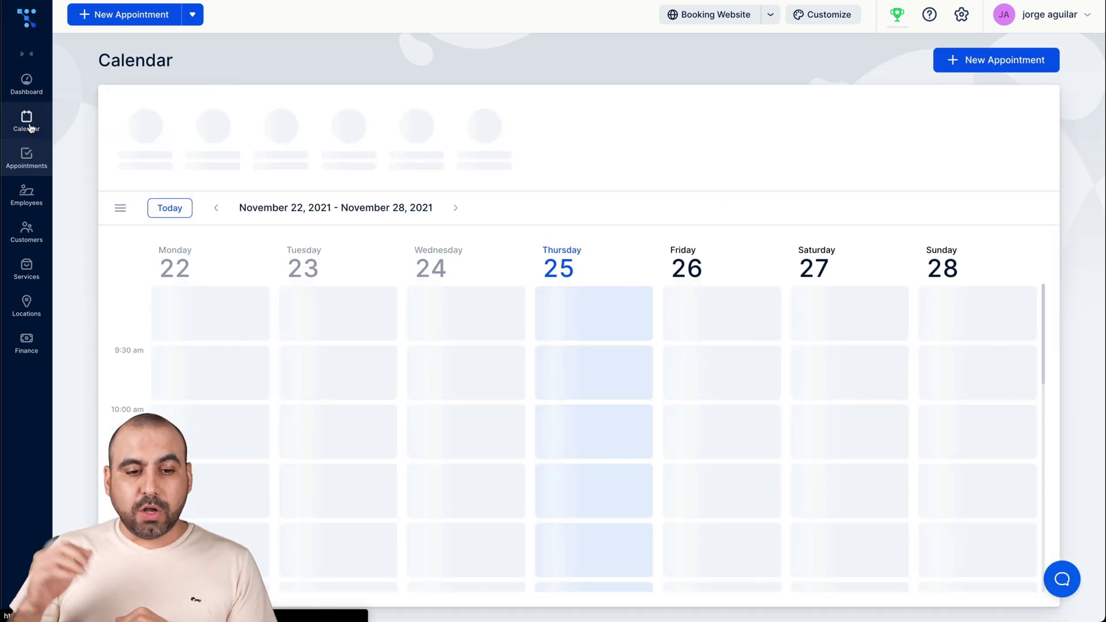
scroll(467, 299, "down", 2)
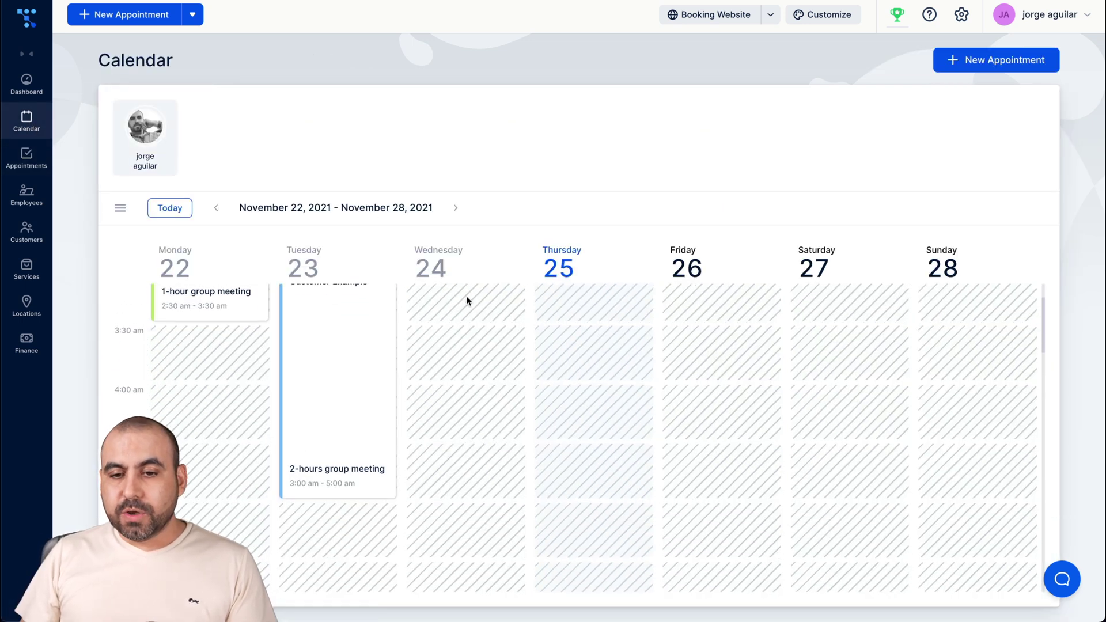
scroll(467, 300, "up", 2)
scroll(531, 178, "down", 2)
scroll(531, 178, "up", 1)
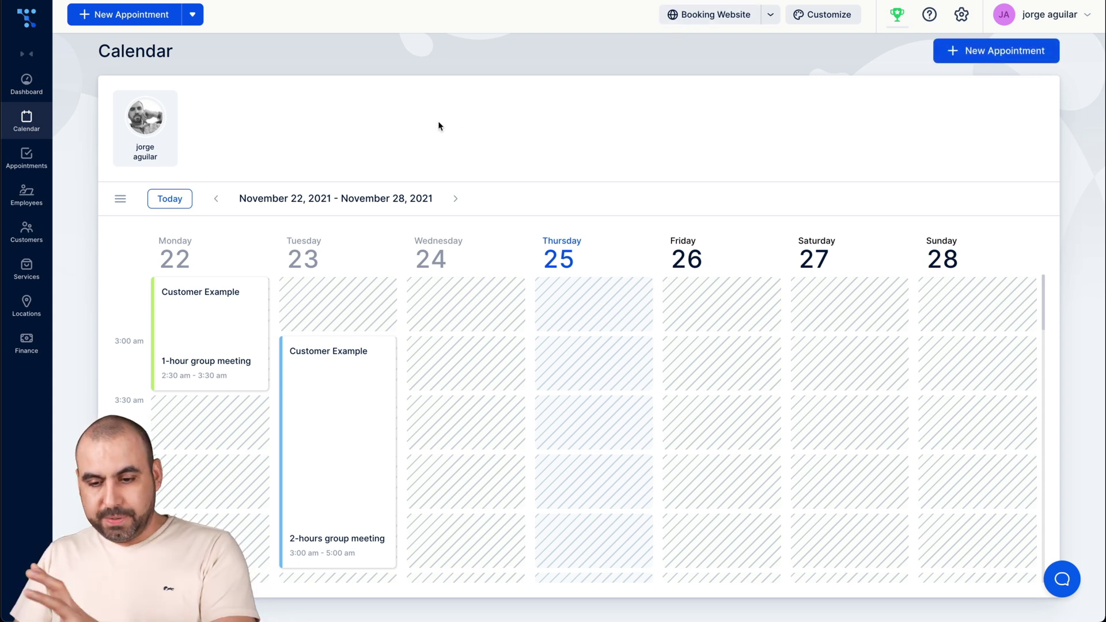
left_click(27, 83)
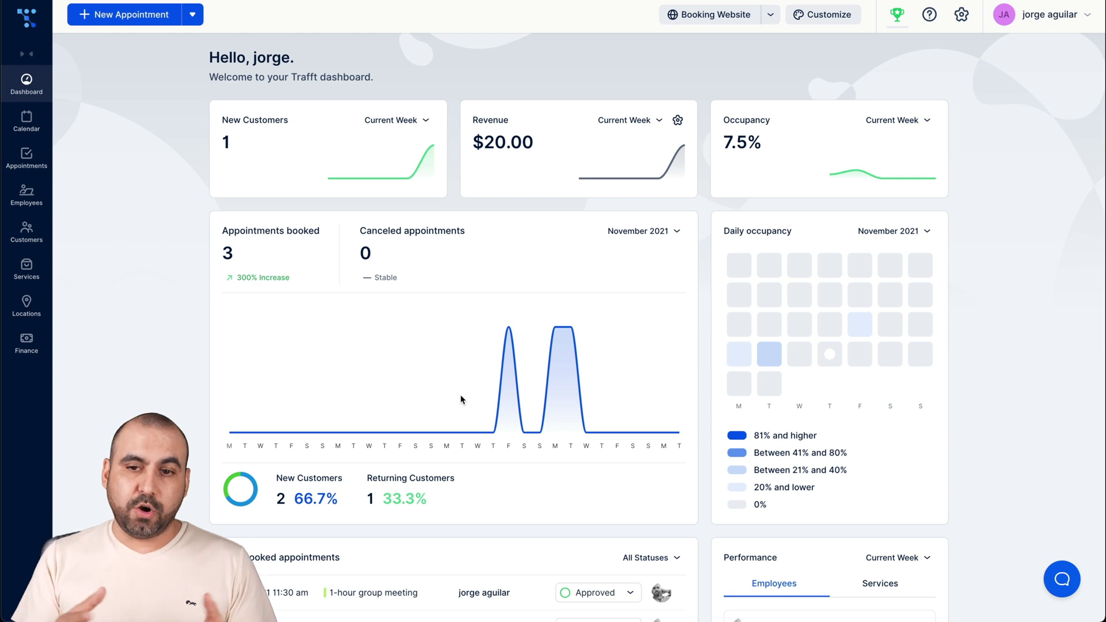
left_click(1045, 584)
scroll(908, 452, "up", 5)
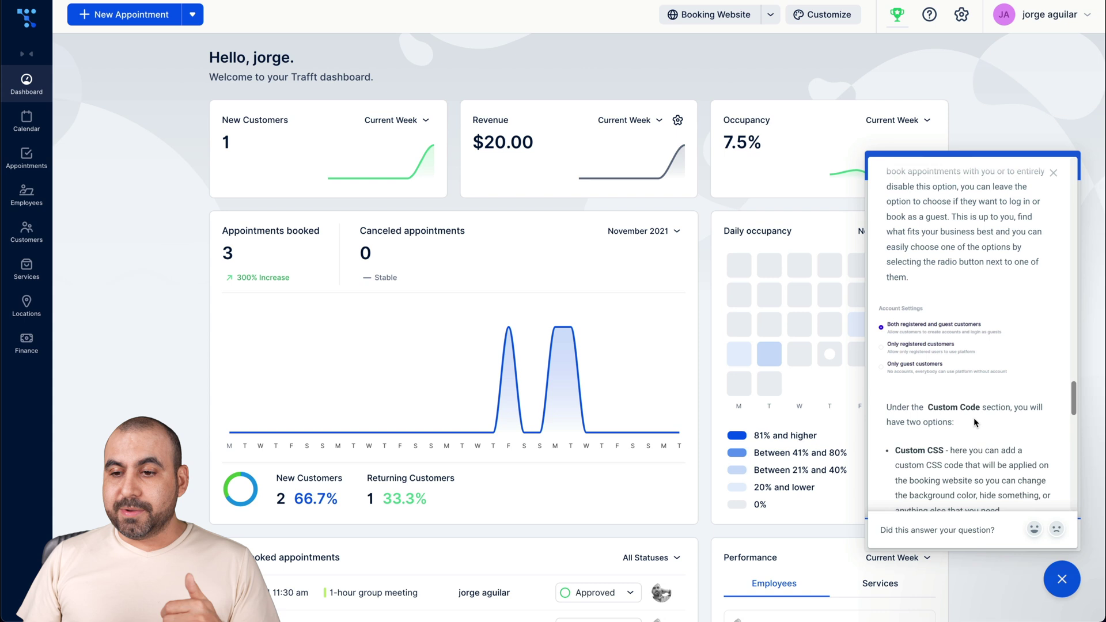
left_click(1054, 173)
left_click(968, 536)
type("logo")
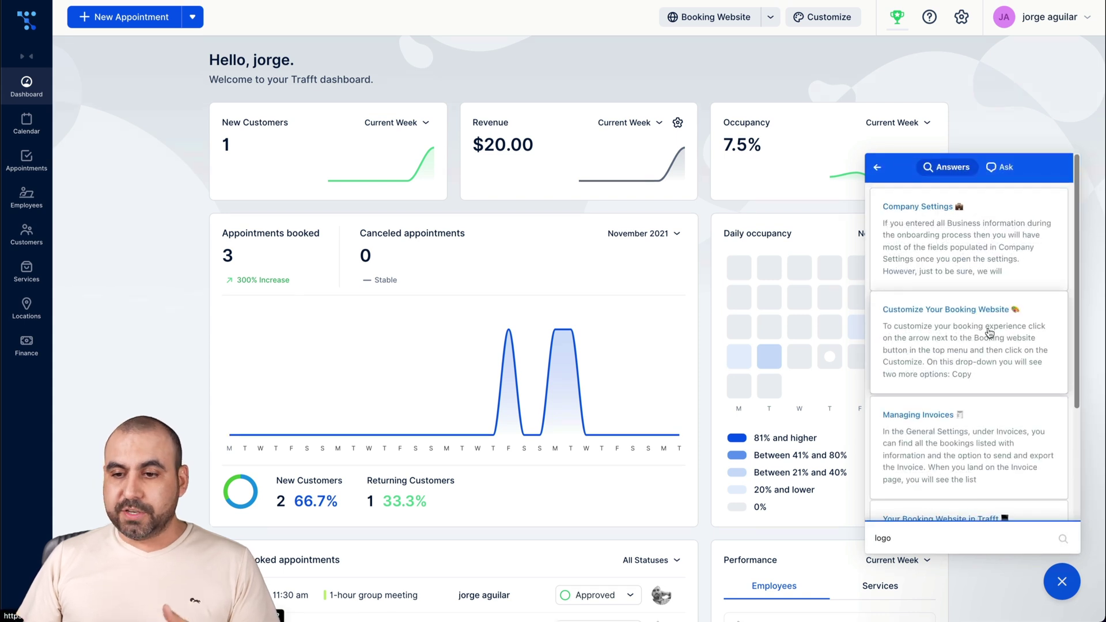
key("ctrl+a")
key("BackSpace")
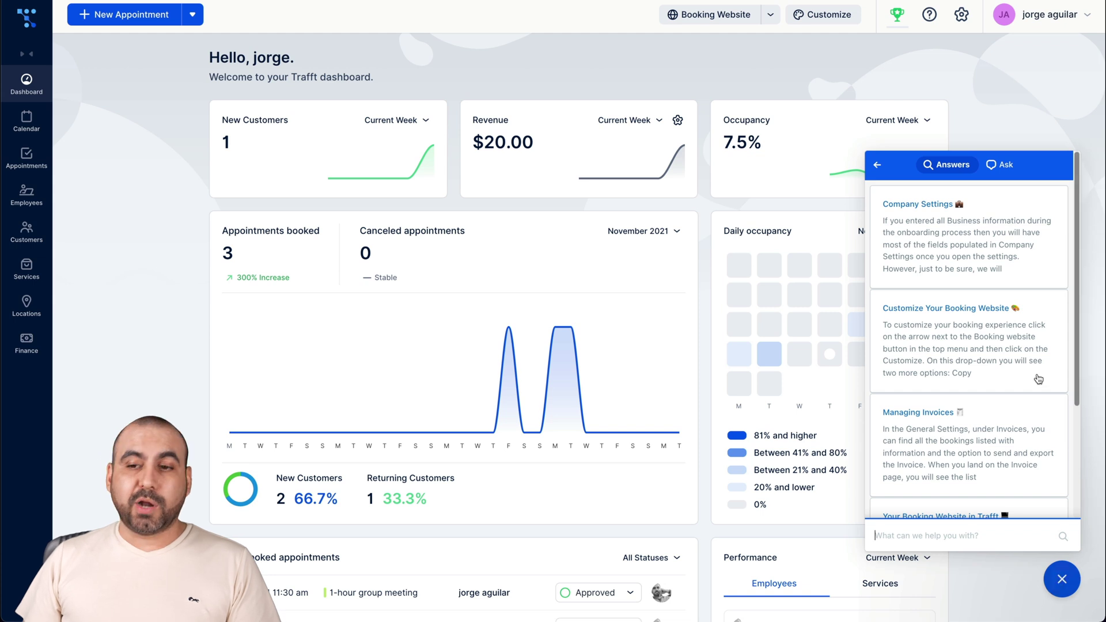
left_click(999, 167)
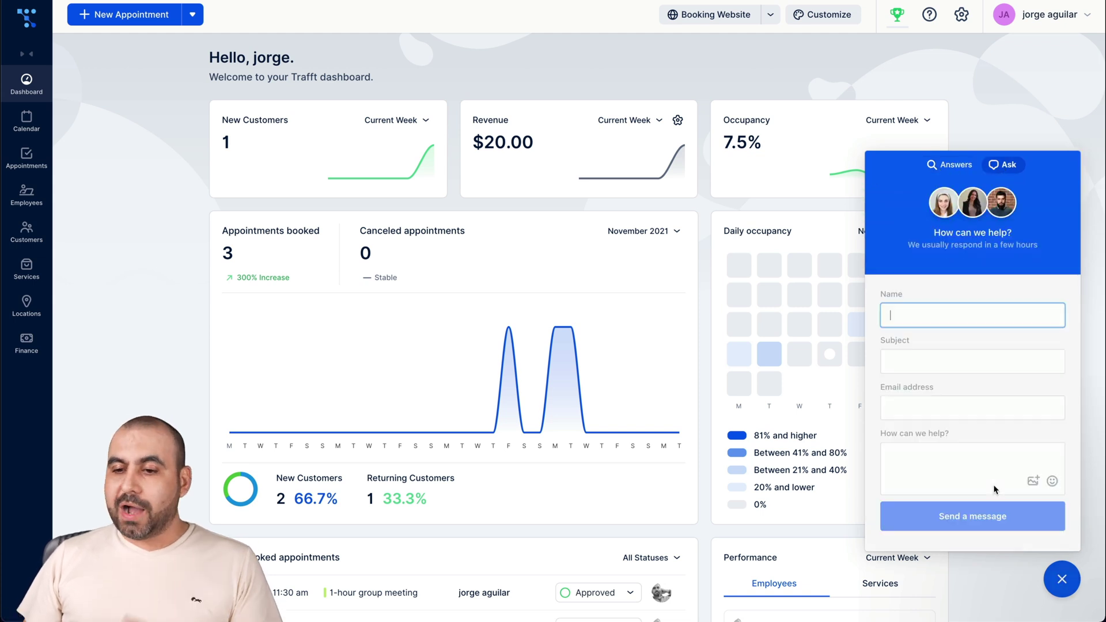
left_click(1061, 581)
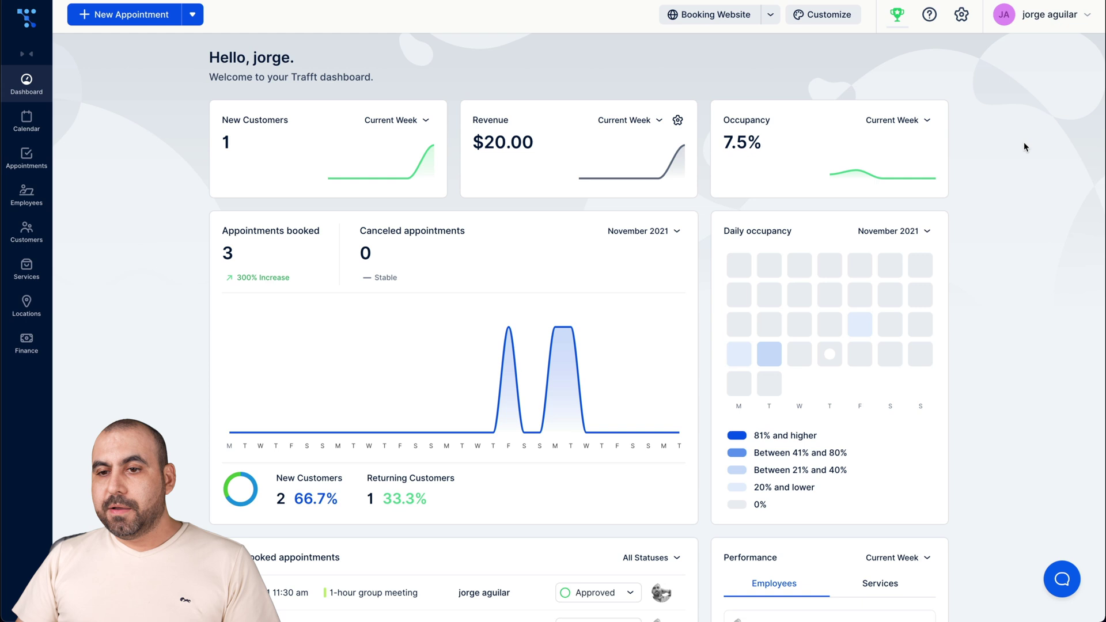